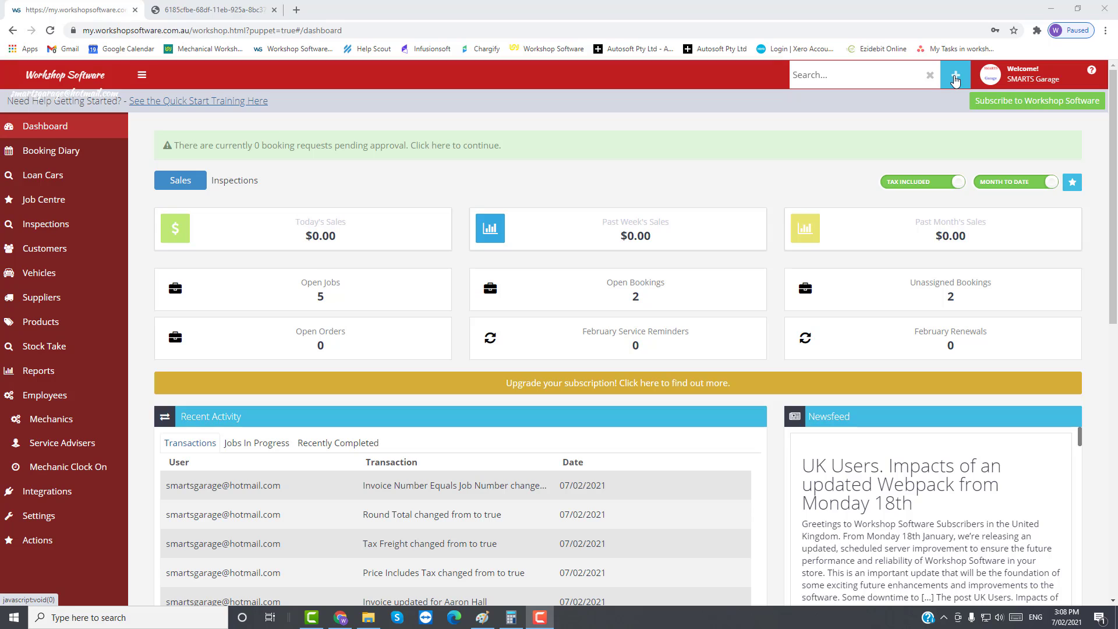
Step: Search customers by surname for an existing record, then bring up the Create New options
left_click(955, 79)
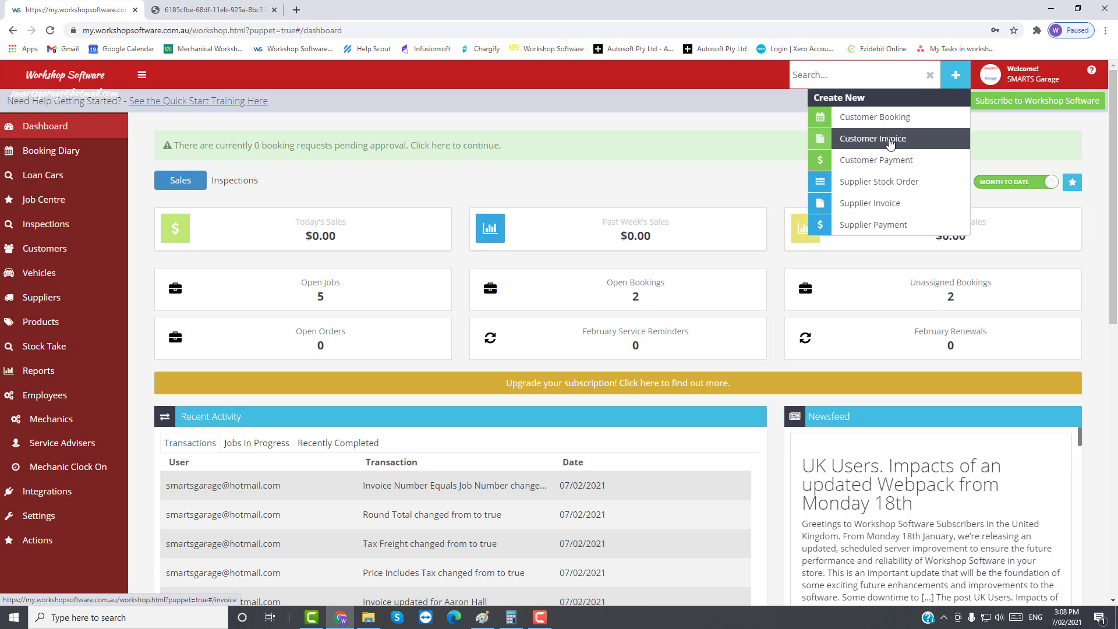
left_click(823, 77)
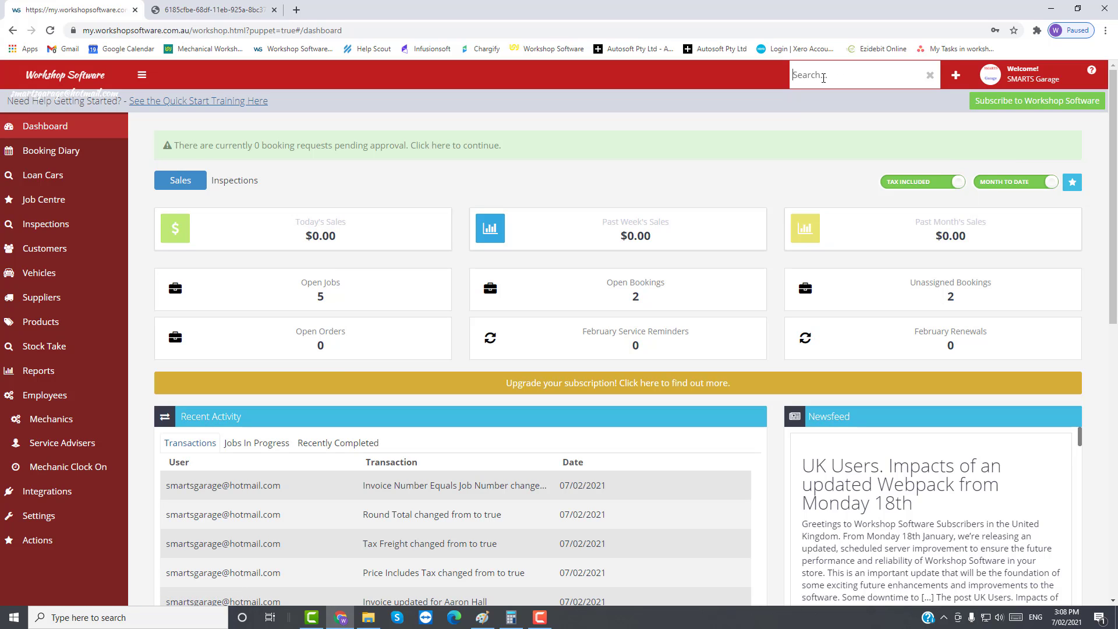
type("hall")
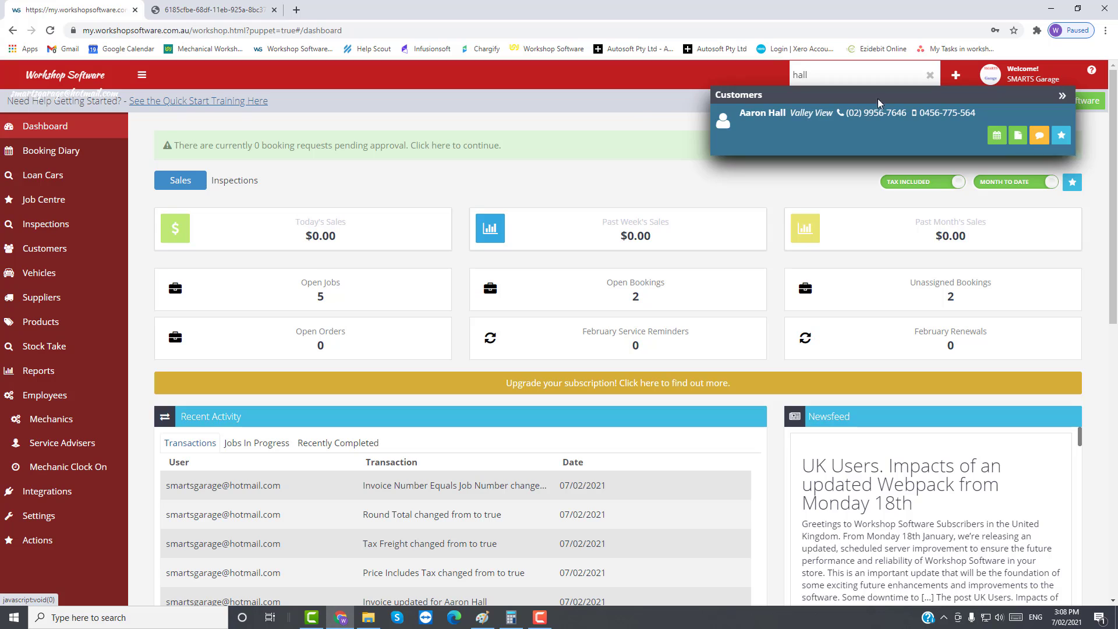
left_click(734, 70)
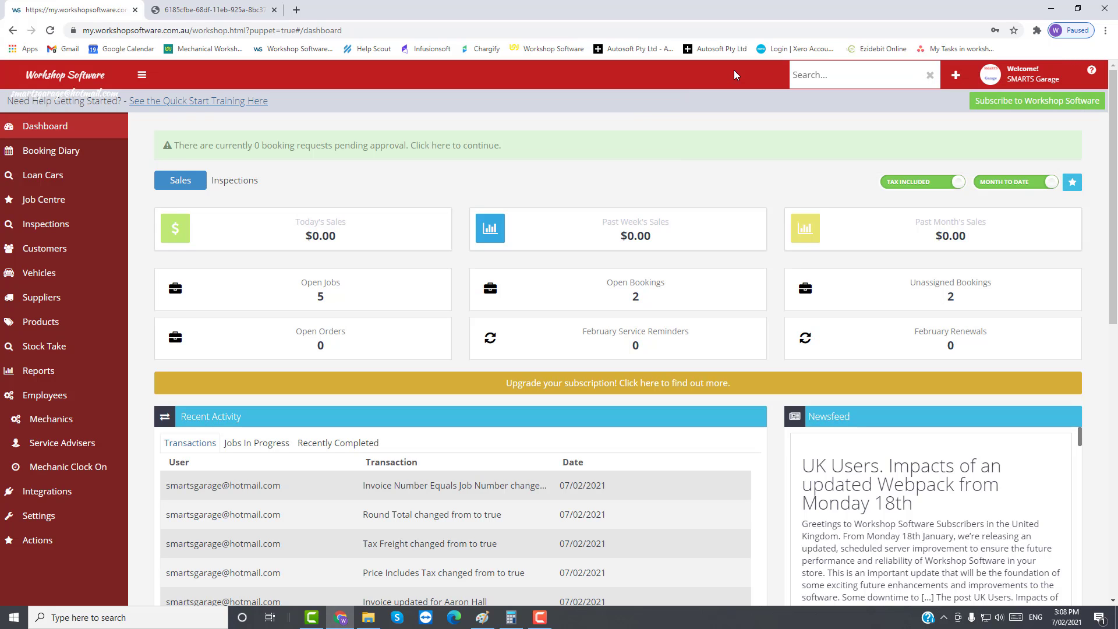
left_click(958, 80)
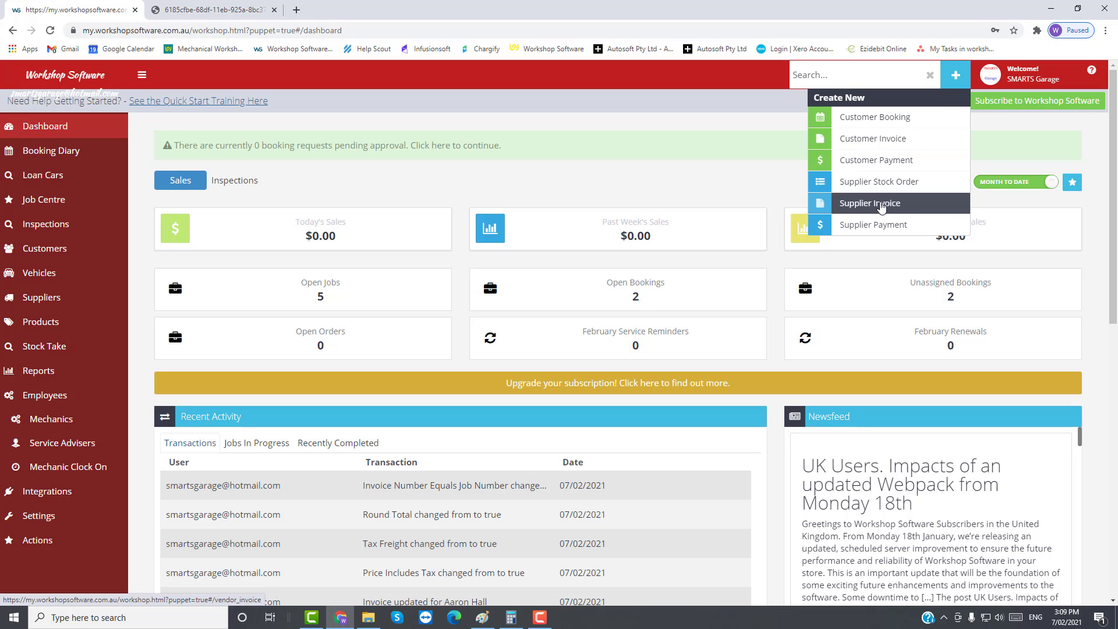
Step: Start a new customer invoice with a new customer and enter their first and last name
left_click(877, 144)
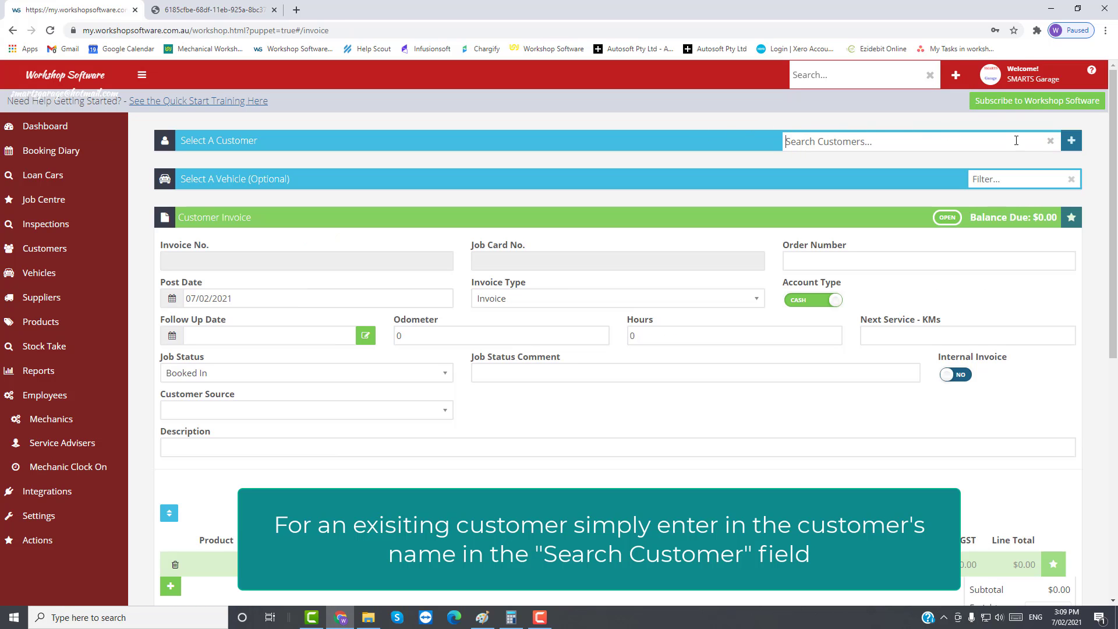
left_click(1070, 145)
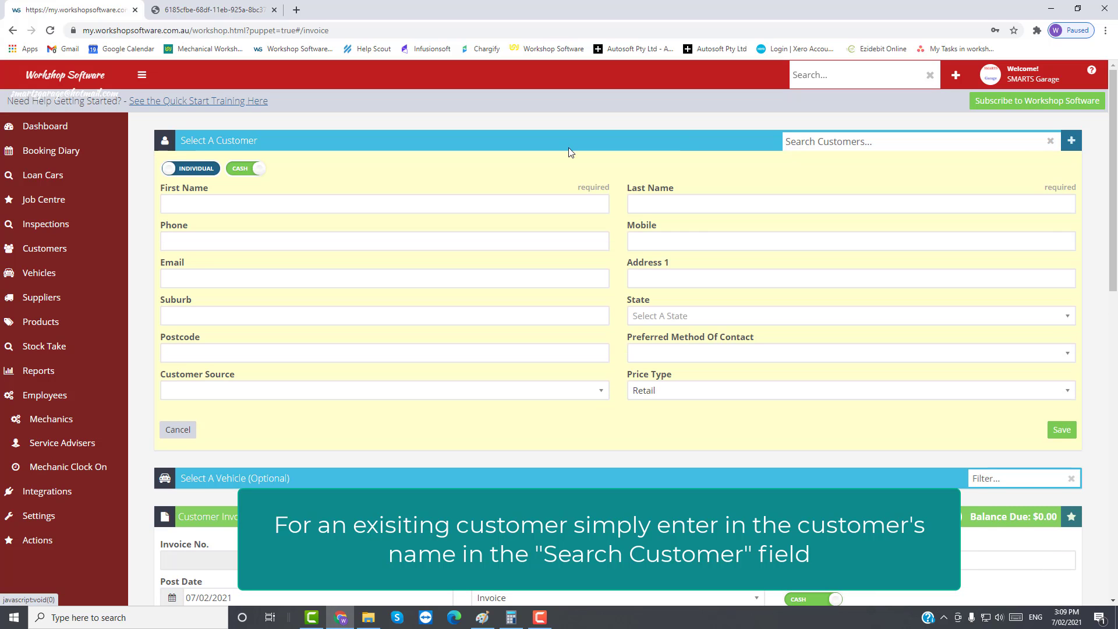
left_click(235, 200)
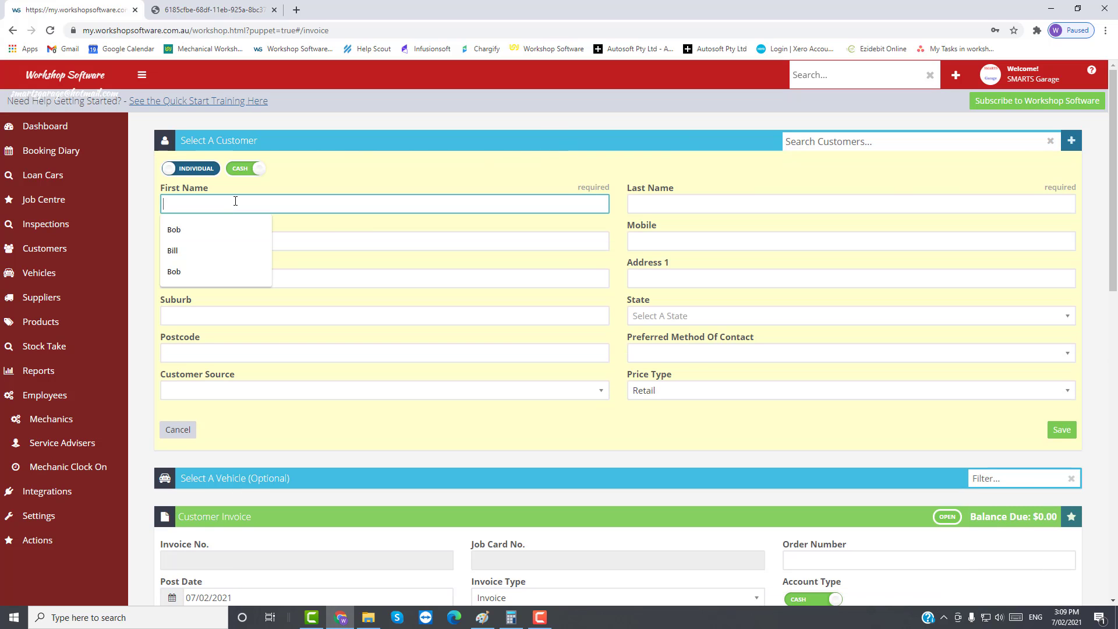
key("Tab")
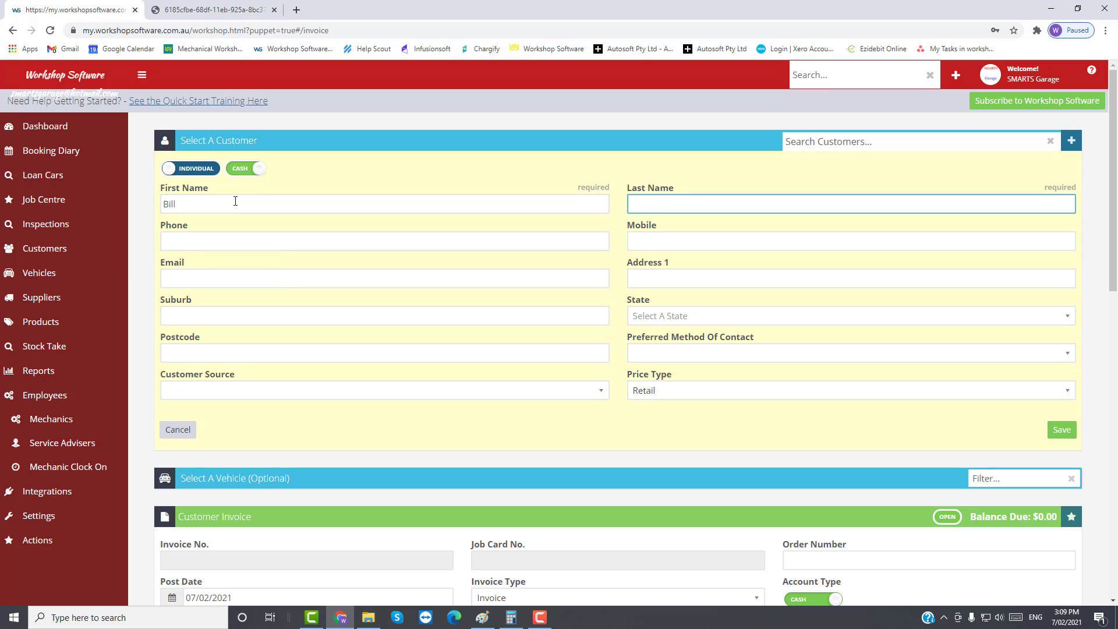
Step: Enter the customer's mobile number and e-mail address, removing the stray space before the @
left_click(638, 244)
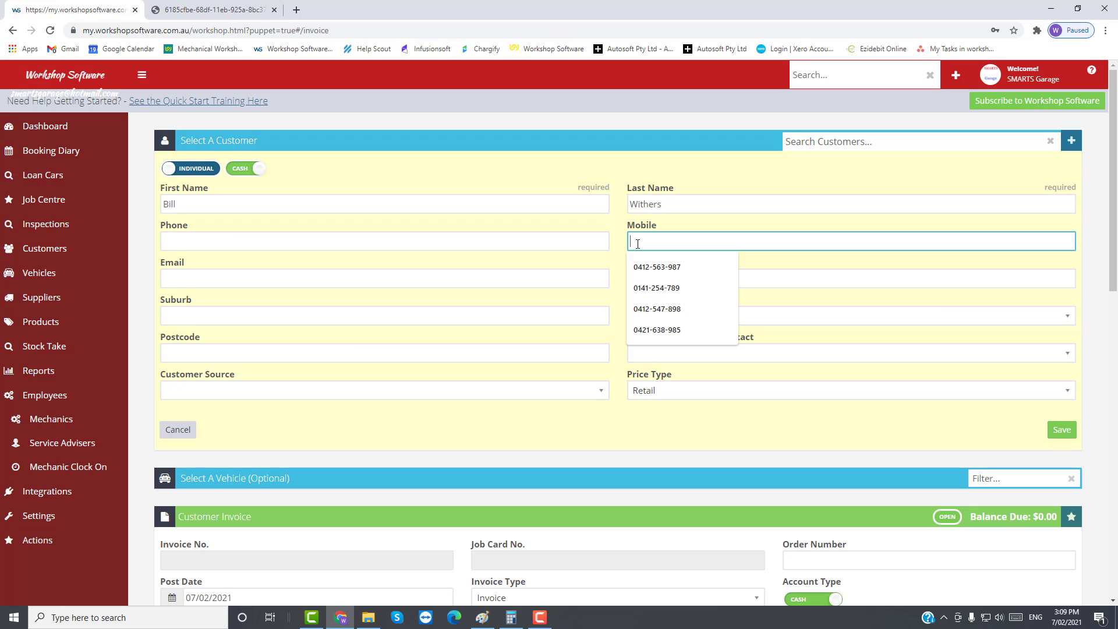
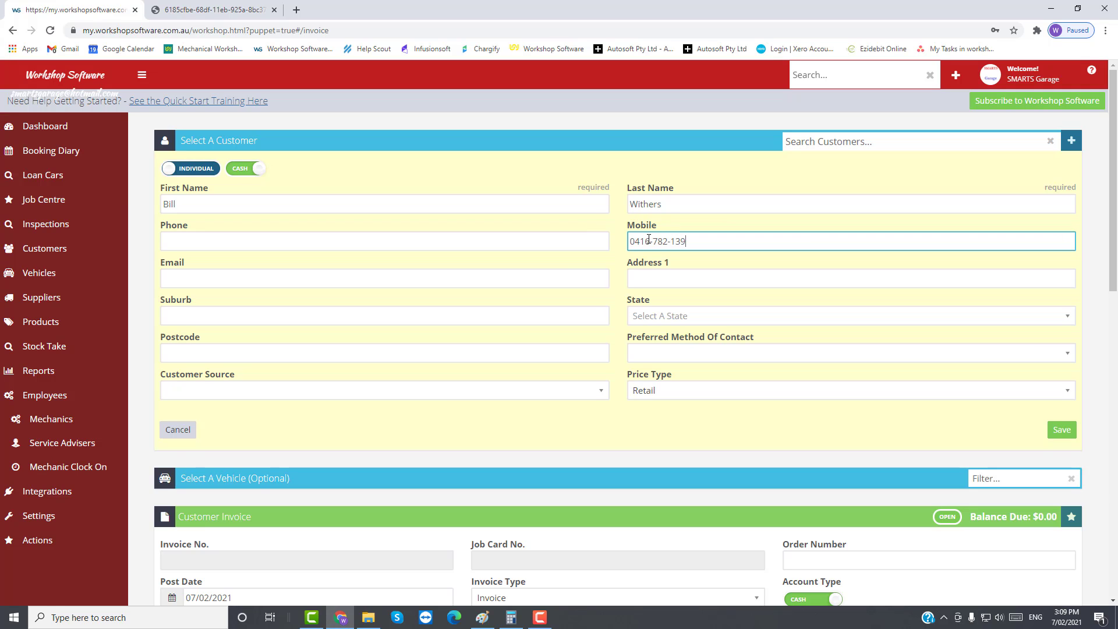
left_click(179, 277)
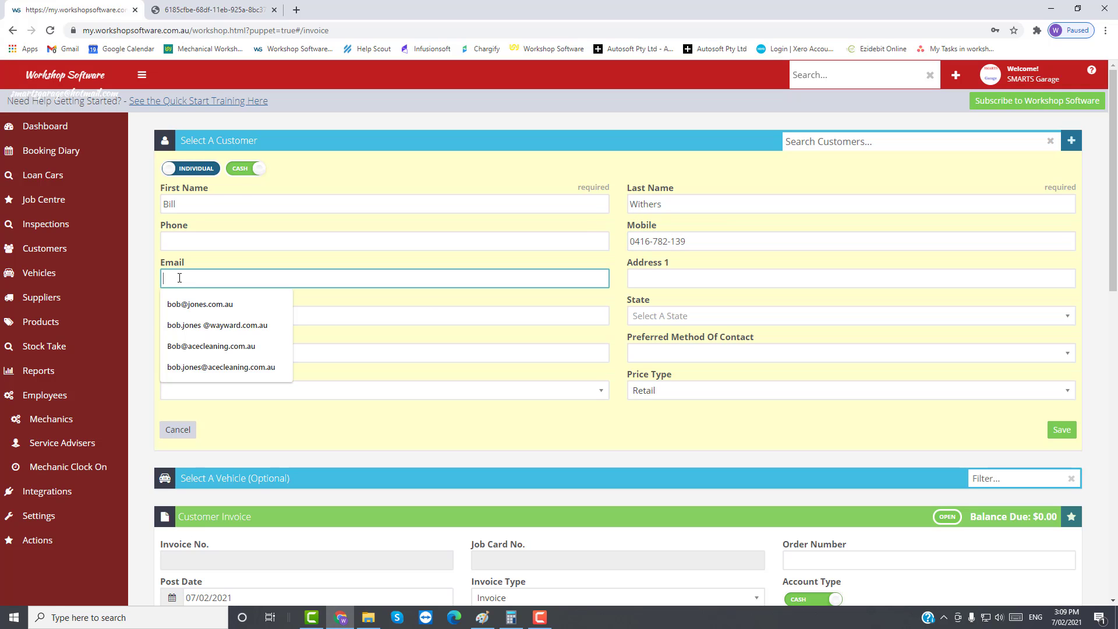
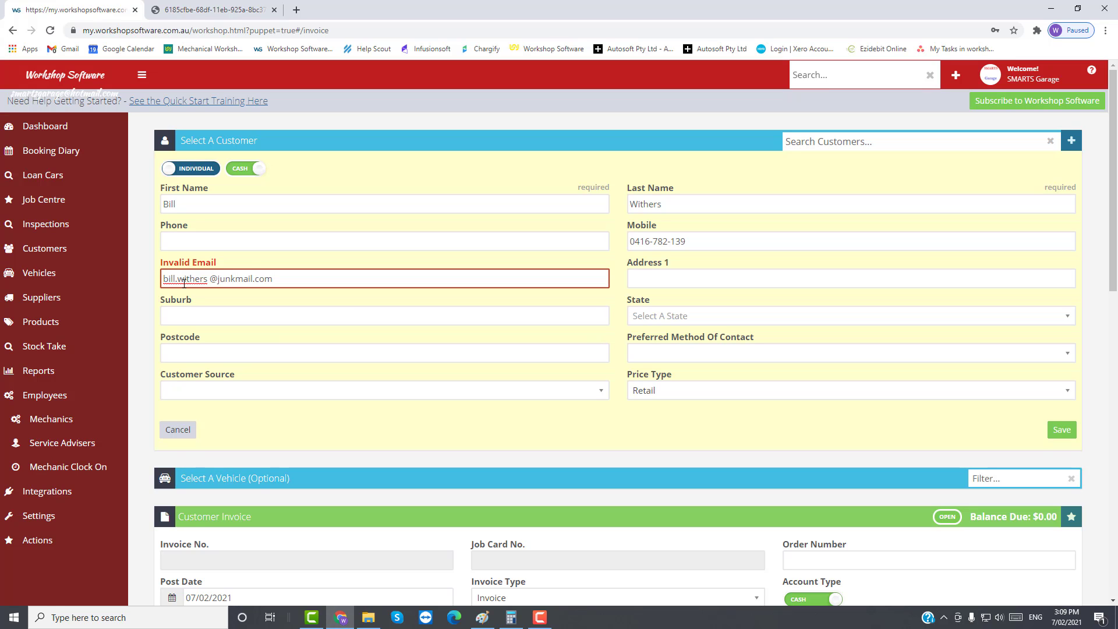
left_click(209, 280)
key("Delete")
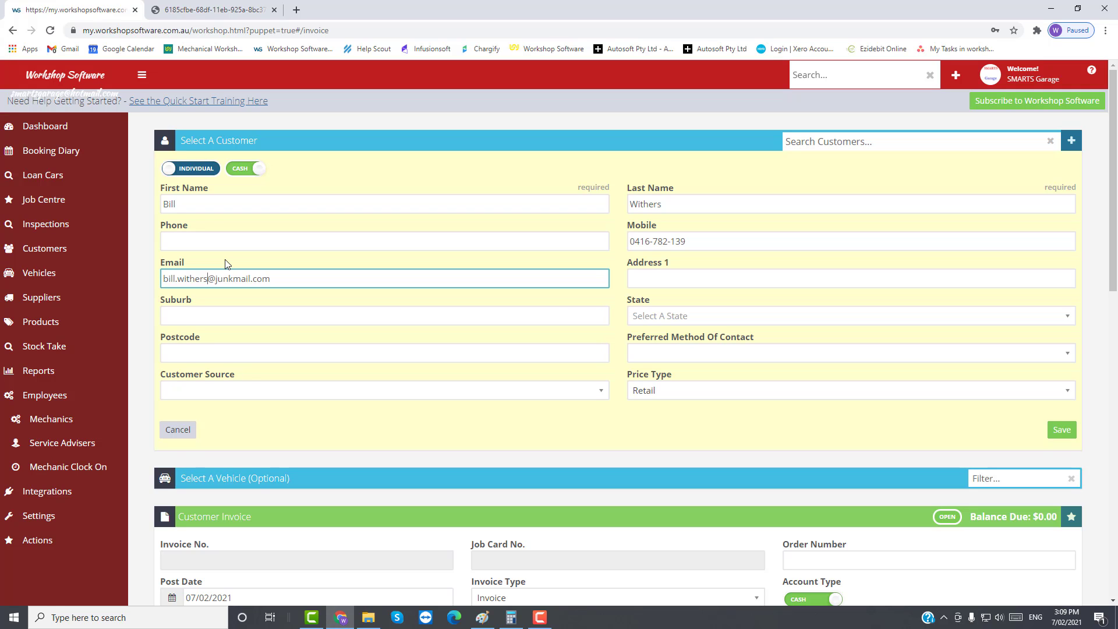
Step: Enter the customer's street address and suburb, pick their state, and type the postcode
left_click(650, 278)
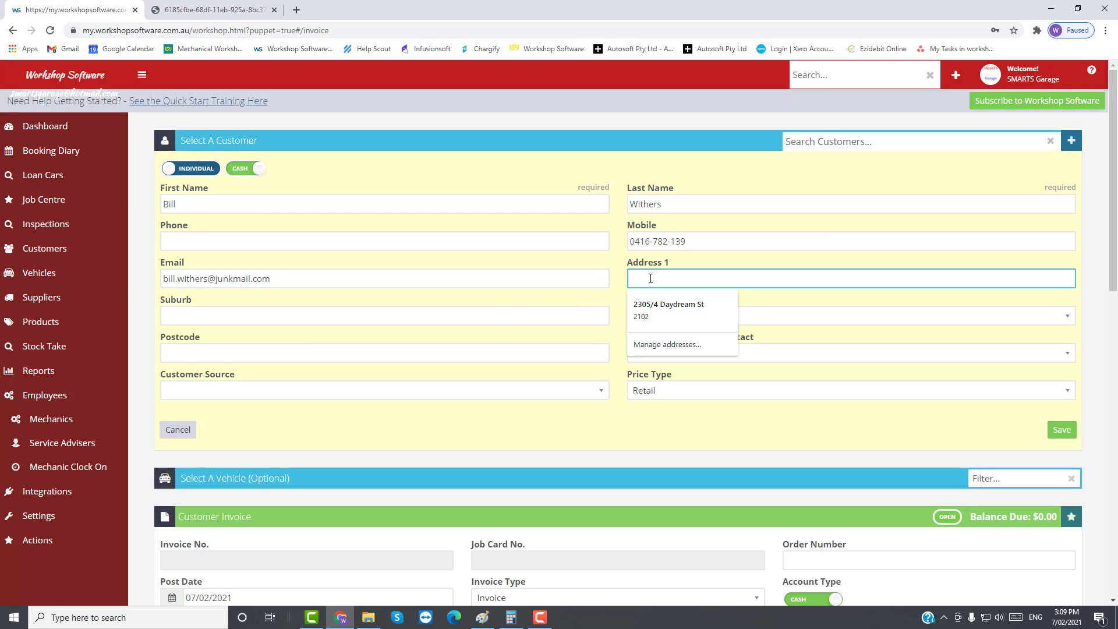
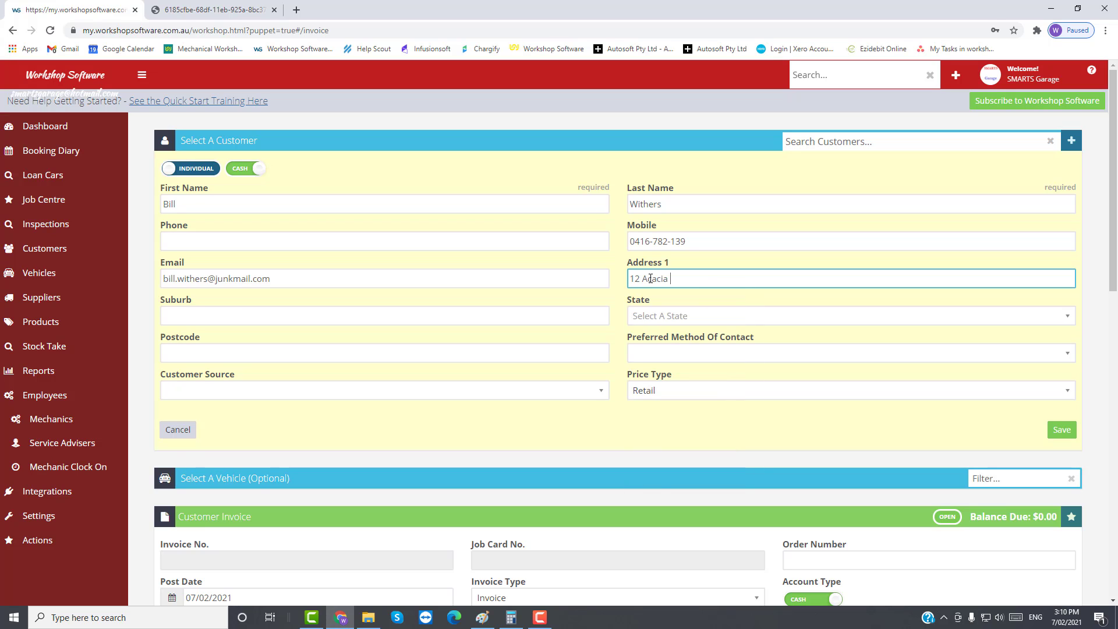
left_click(205, 316)
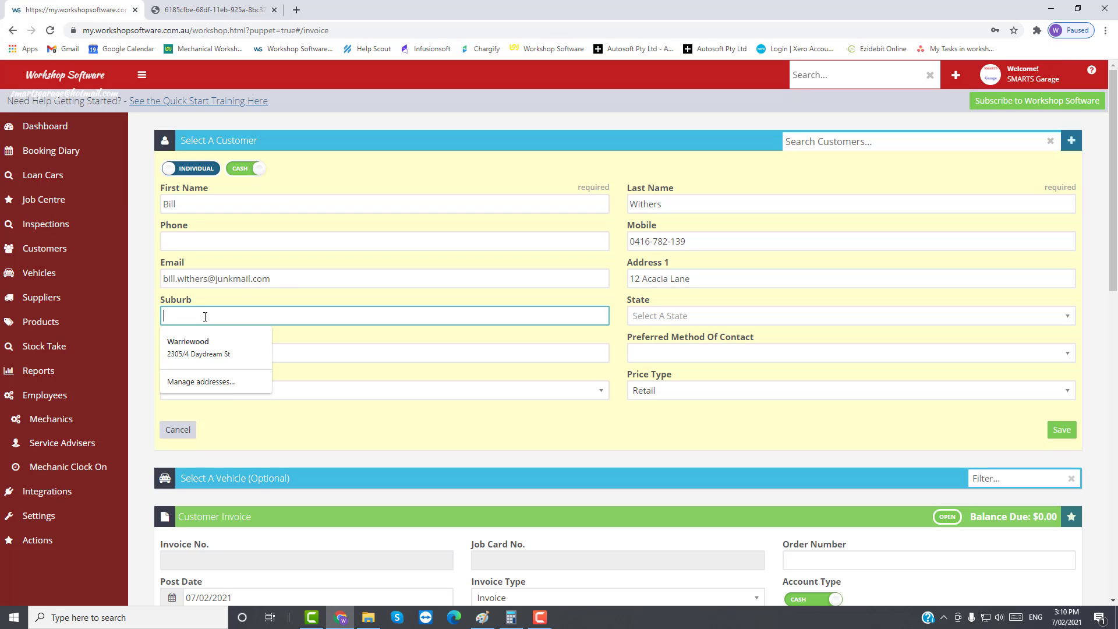
type("Cherrybr")
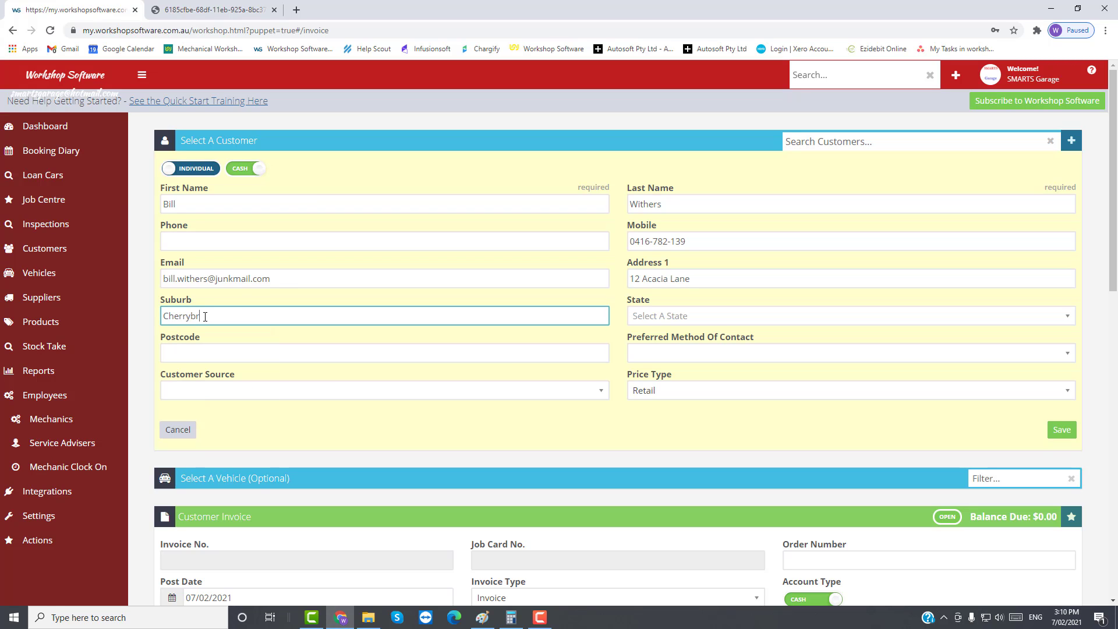
type("ook")
key("Tab")
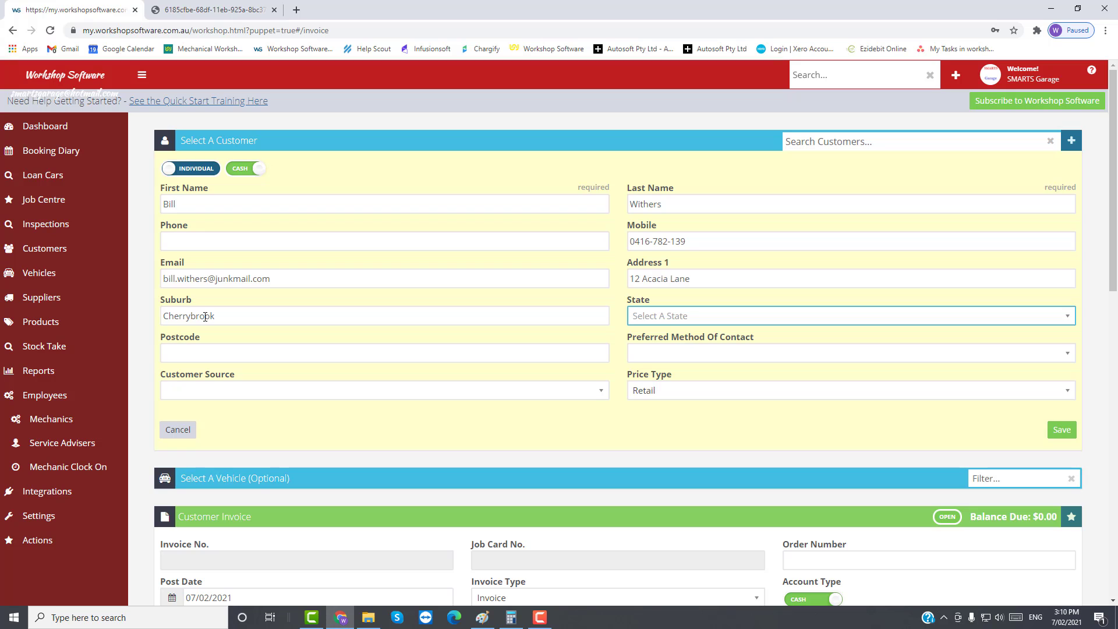
key("Down")
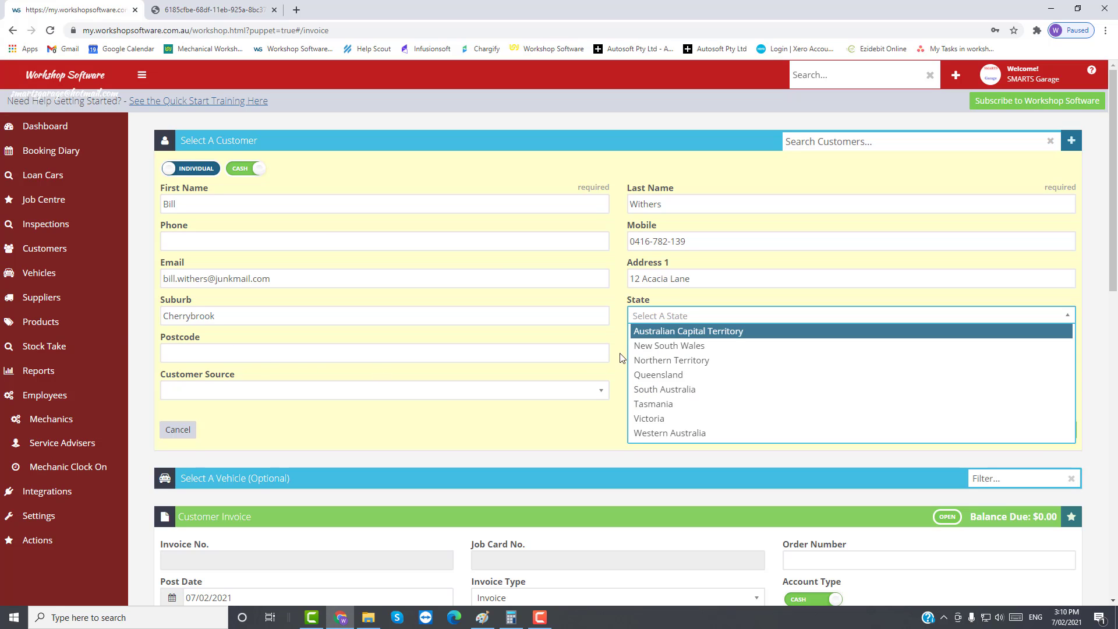
key("Down")
key("Return")
left_click(225, 353)
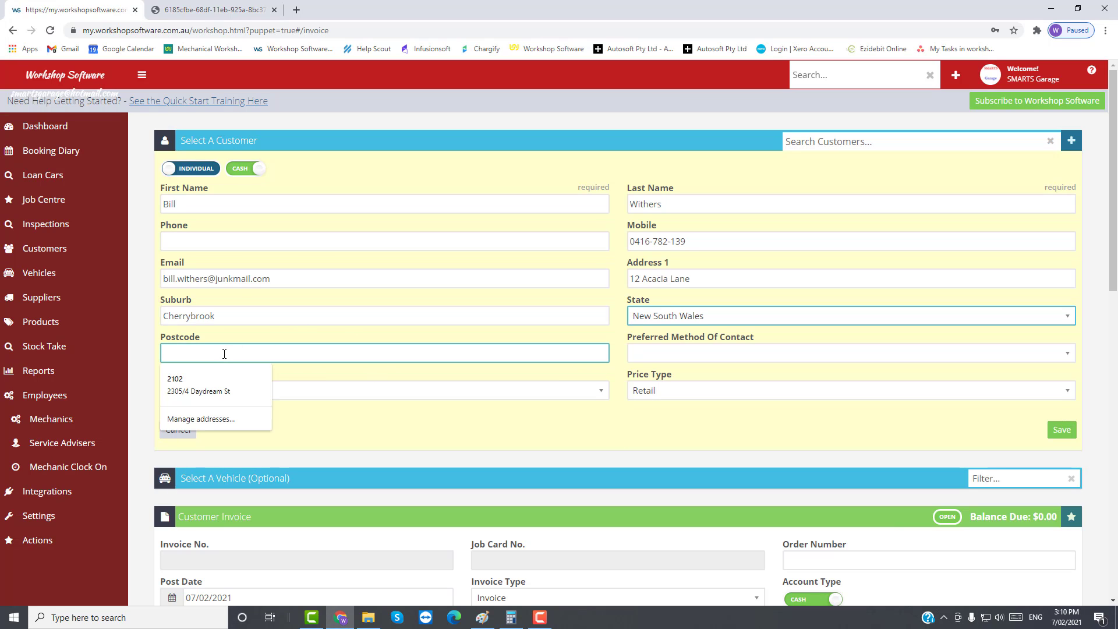
type("2407")
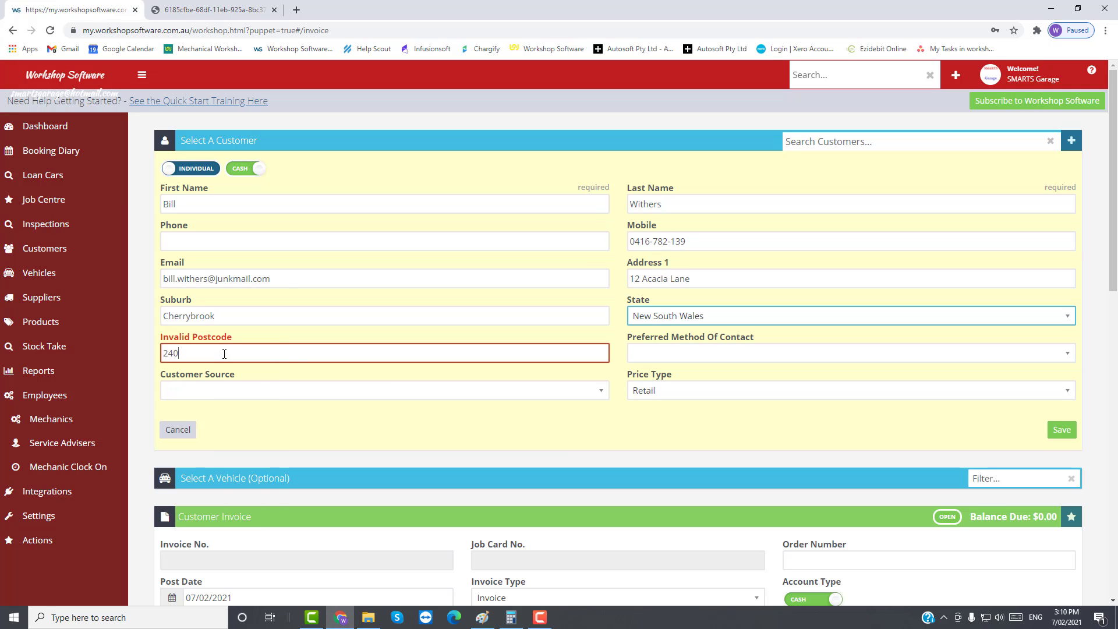
Step: Set preferred contact to SMS and customer source to Facebook, then save the customer
left_click(648, 357)
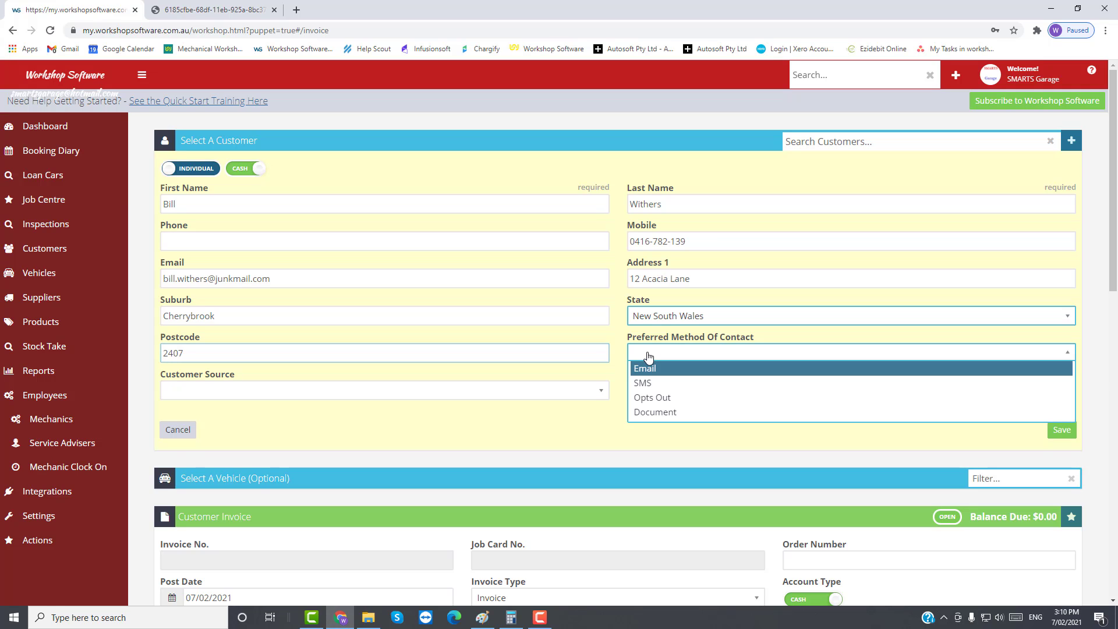
left_click(655, 387)
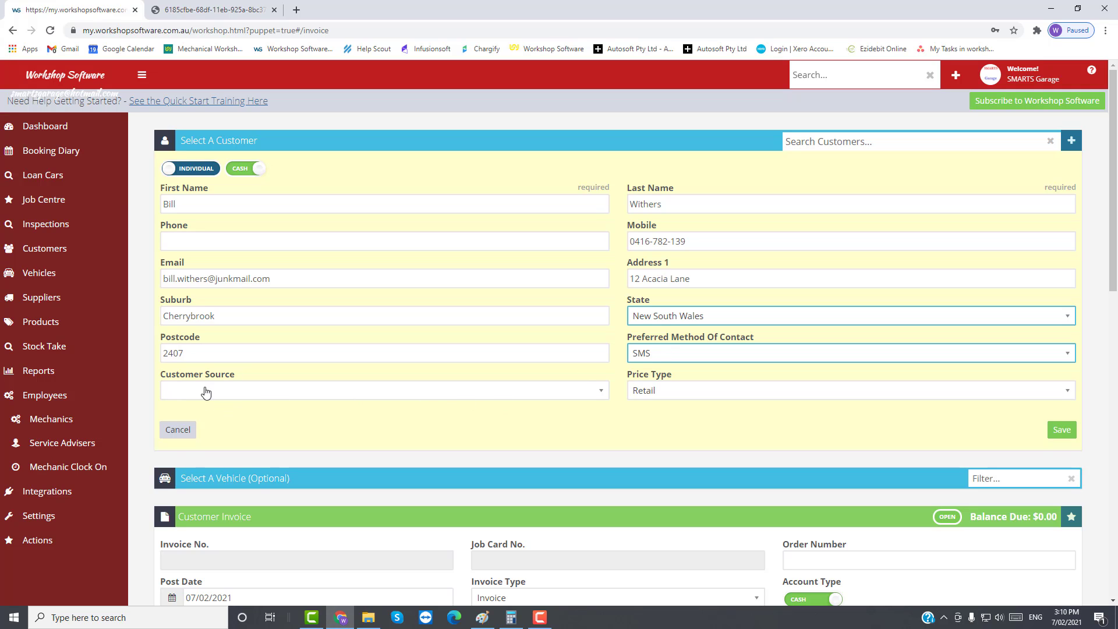
left_click(249, 392)
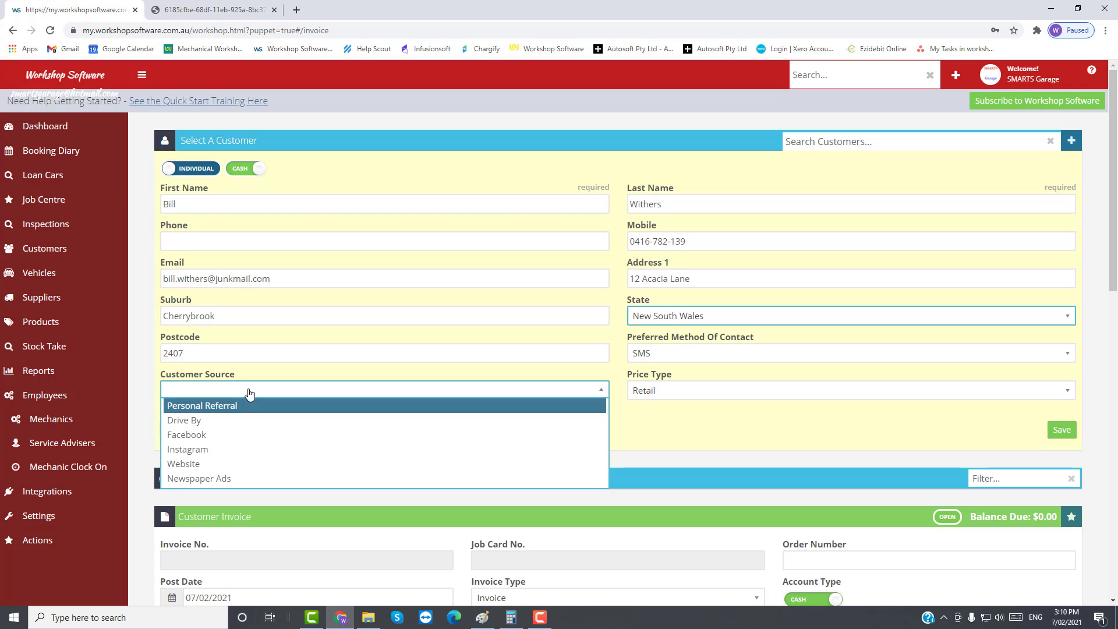
left_click(178, 438)
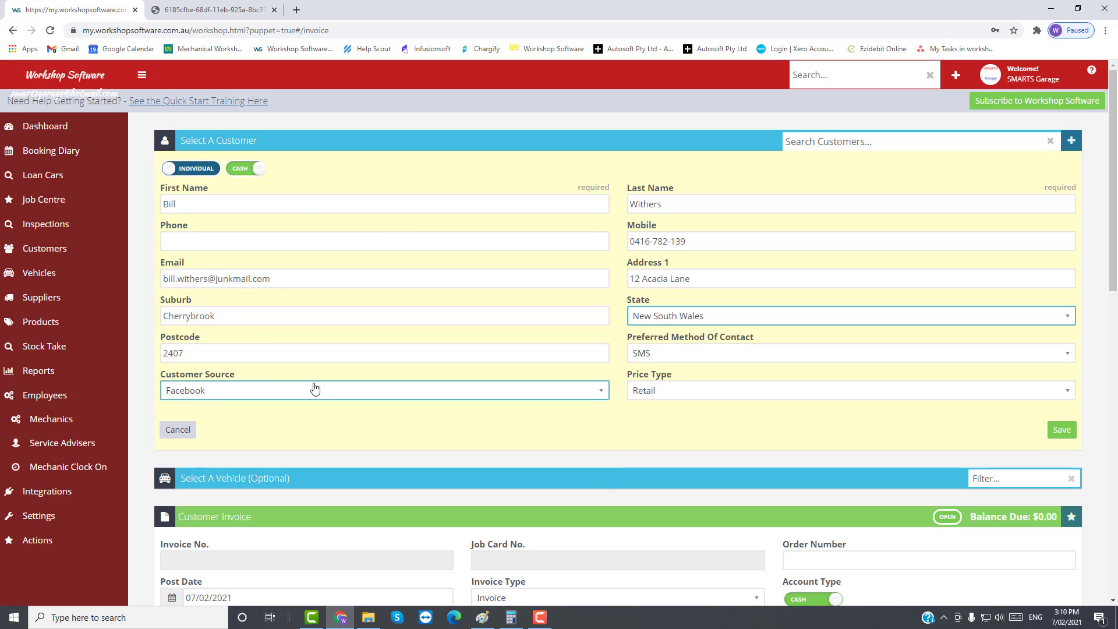
left_click(1061, 430)
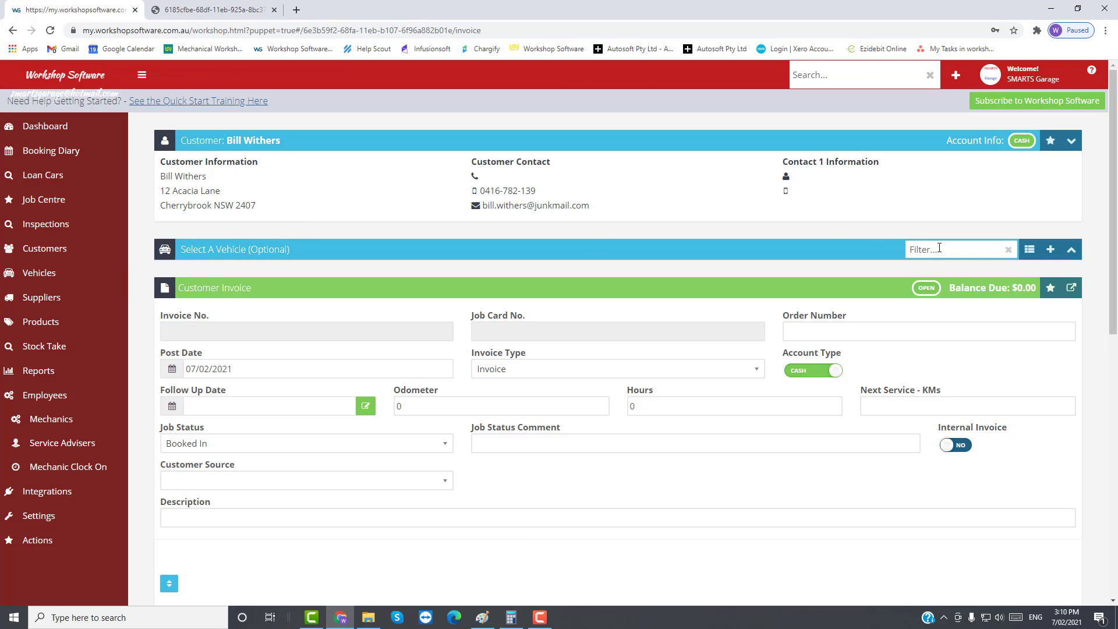
left_click(1051, 250)
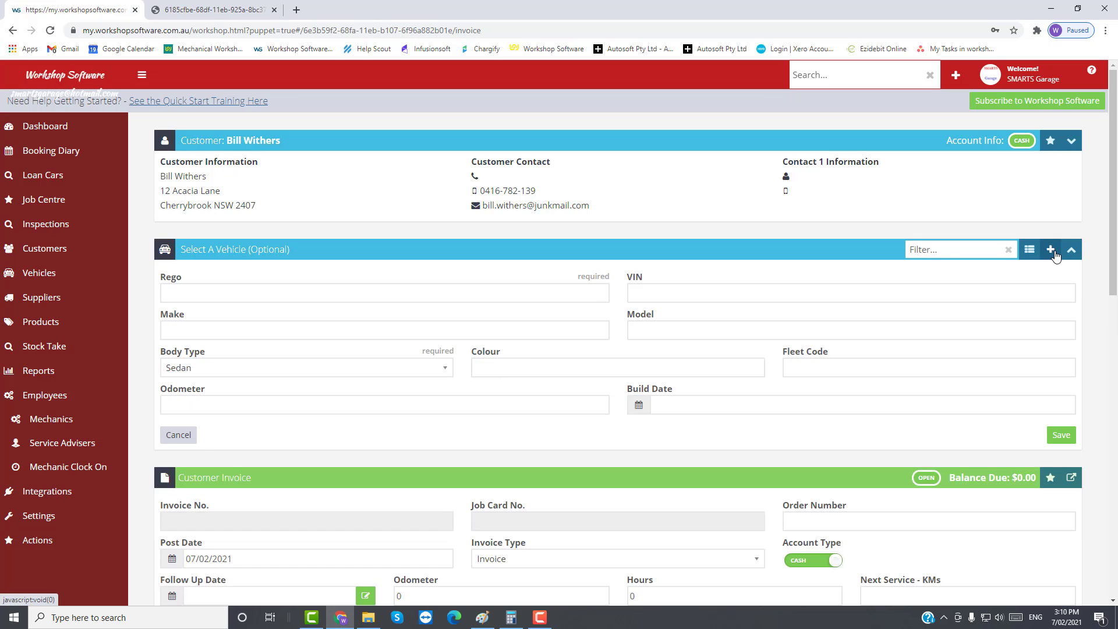
left_click(198, 293)
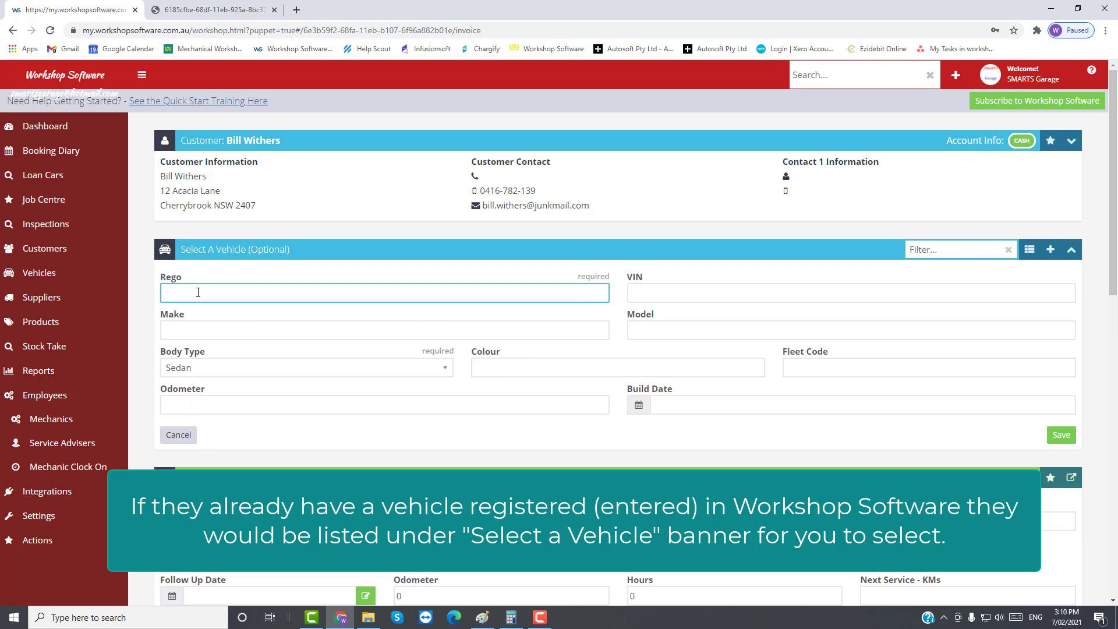
type("XZY879")
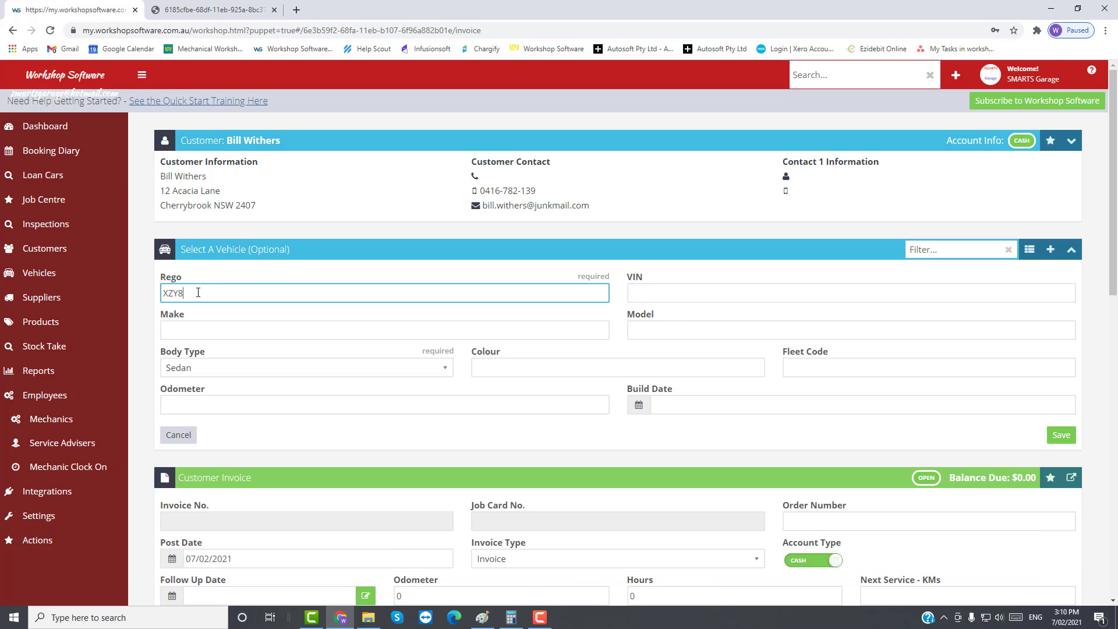
left_click(209, 330)
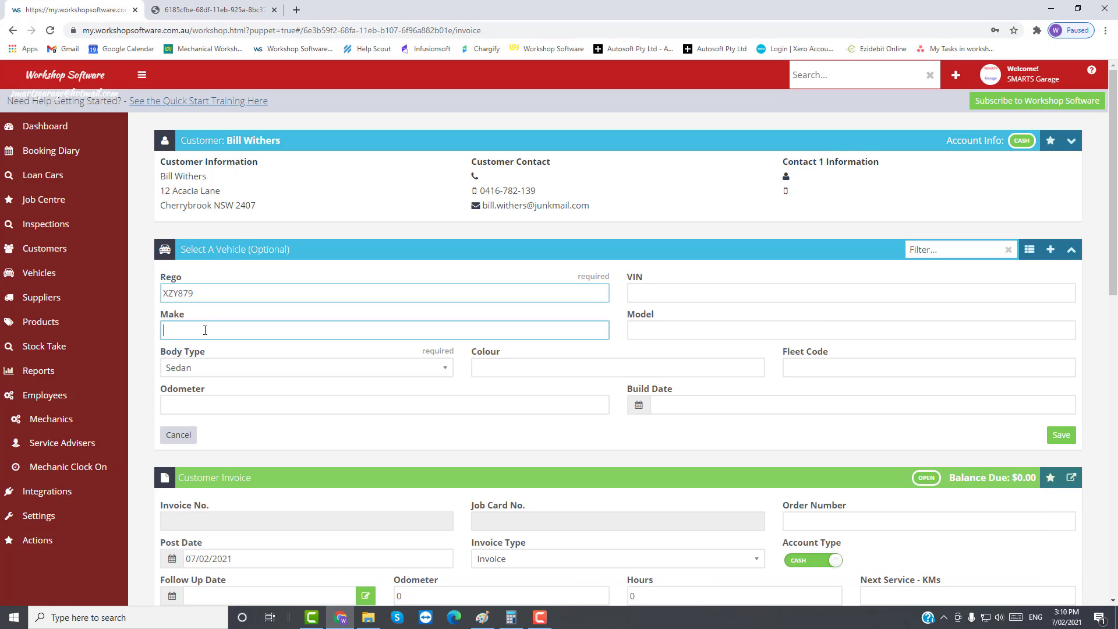
type("sub")
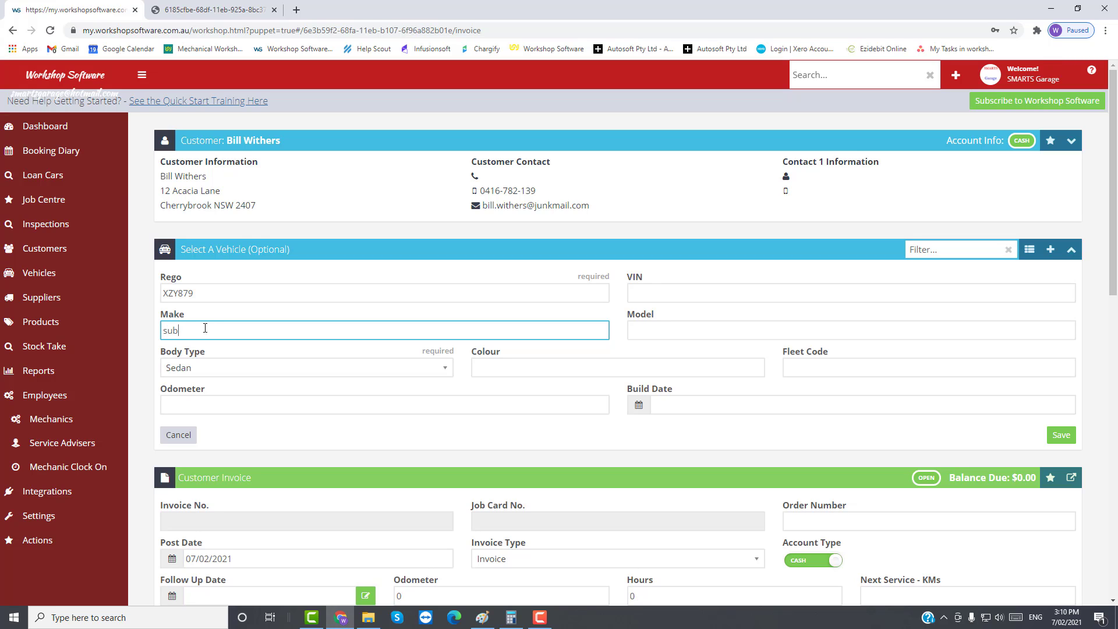
type("aru")
Step: Enter model Forester, capitalise the make to 'Subaru', and set colour to Silver
key("Tab")
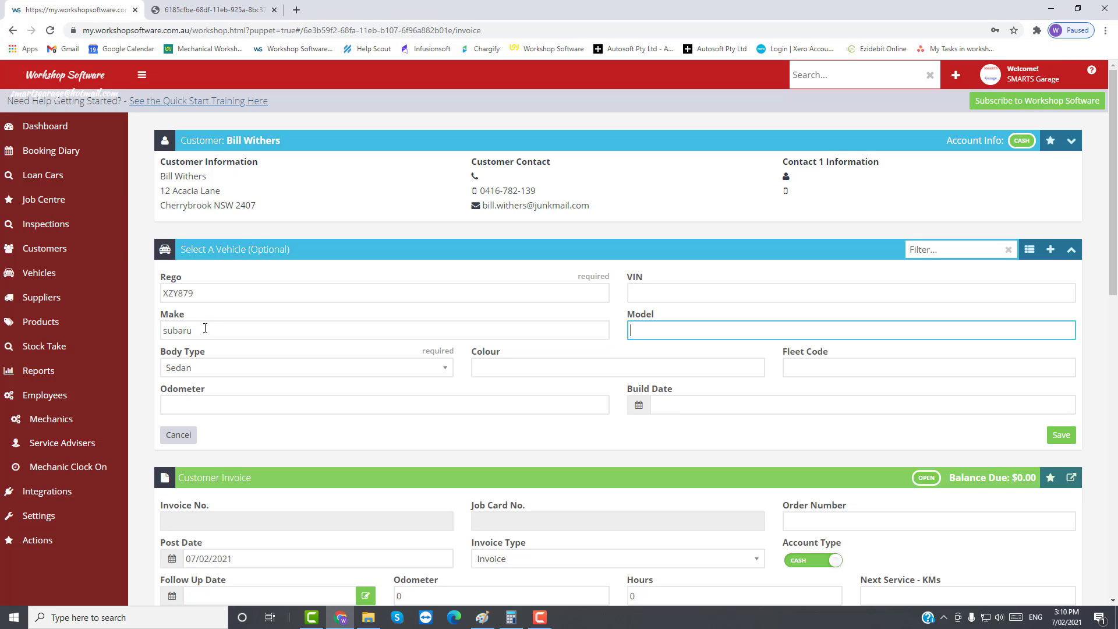
type("Forester")
left_click(164, 327)
key("shift+Right")
type("S")
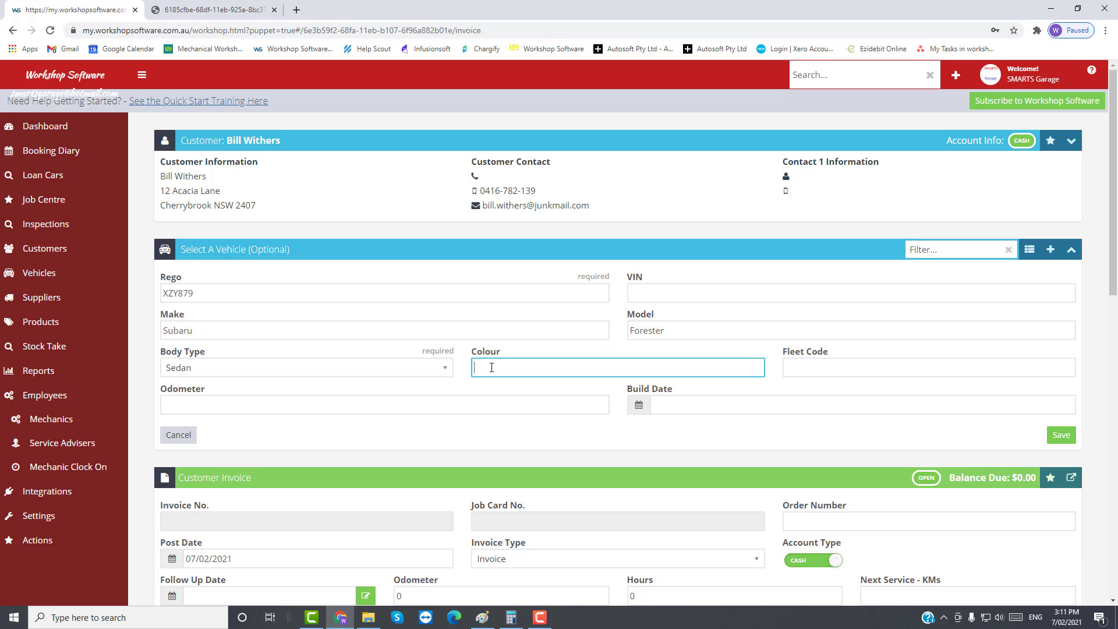
type("Silver")
Step: Save the vehicle form, leaving the cash invoice Booked In with $0.00 due
left_click(1060, 438)
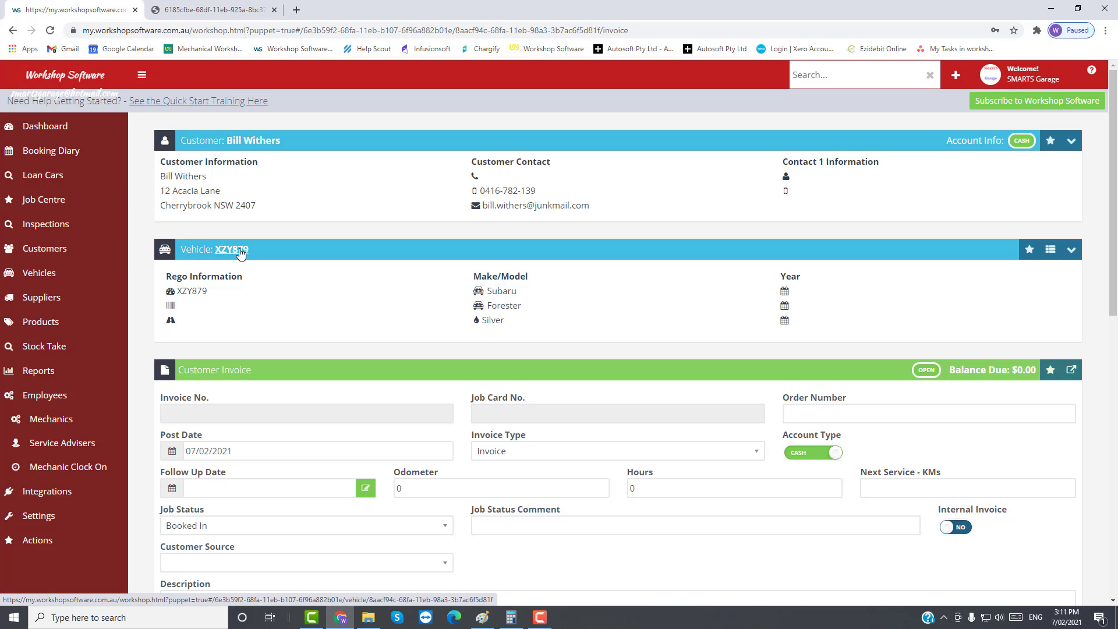
scroll(269, 309, "down", 6)
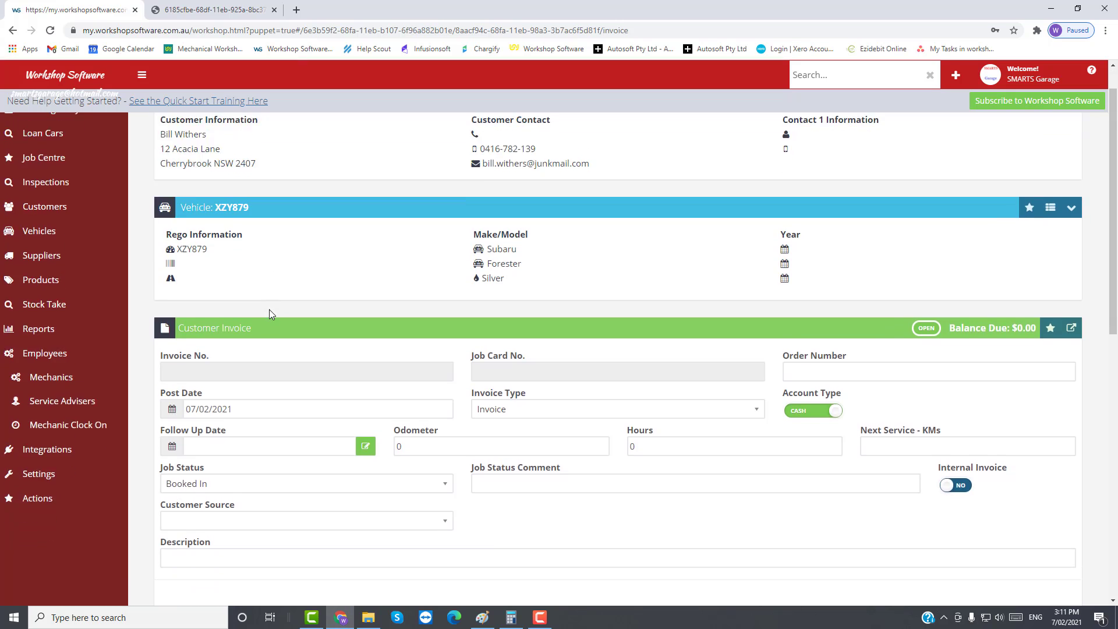
Step: Search products for 'min' and put the MIN-SVC minor service bundle on the first line
scroll(267, 315, "down", 2)
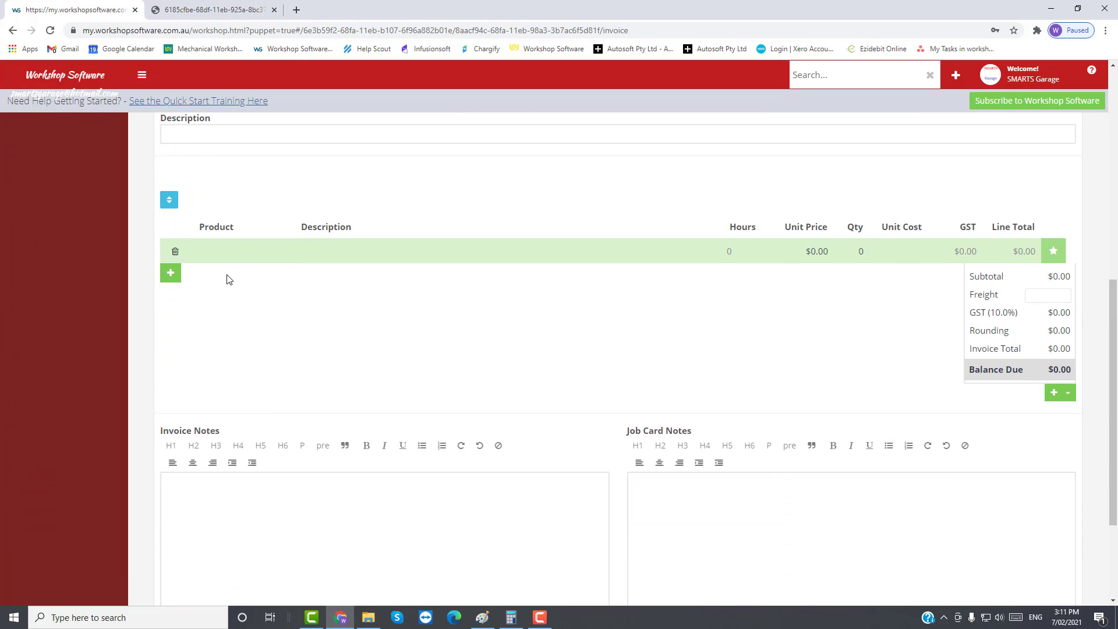
left_click(224, 254)
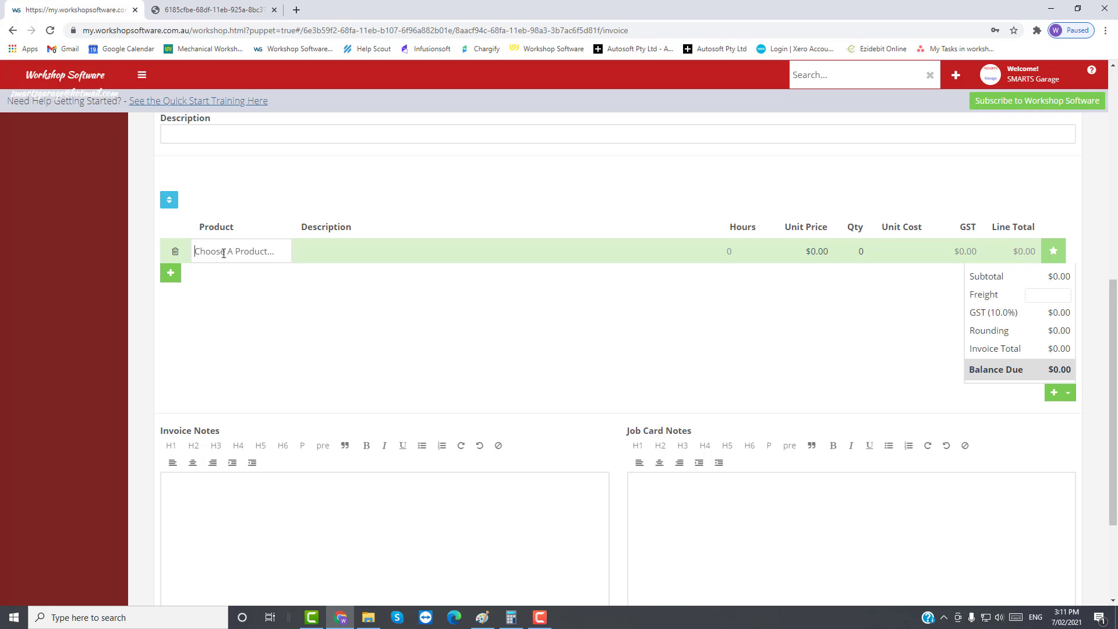
type("min")
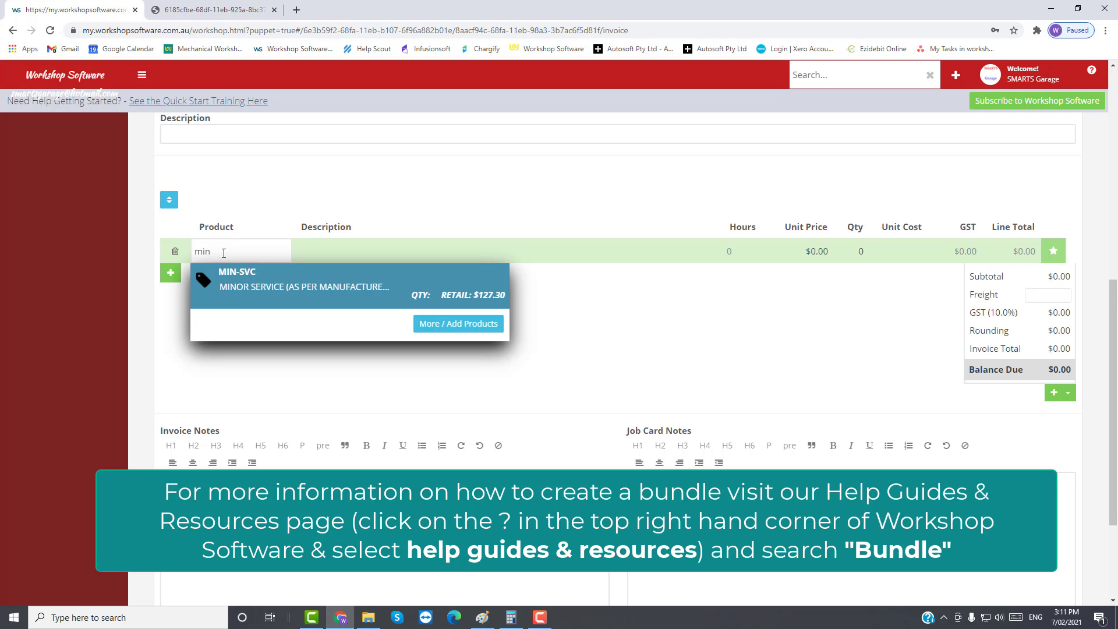
left_click(230, 276)
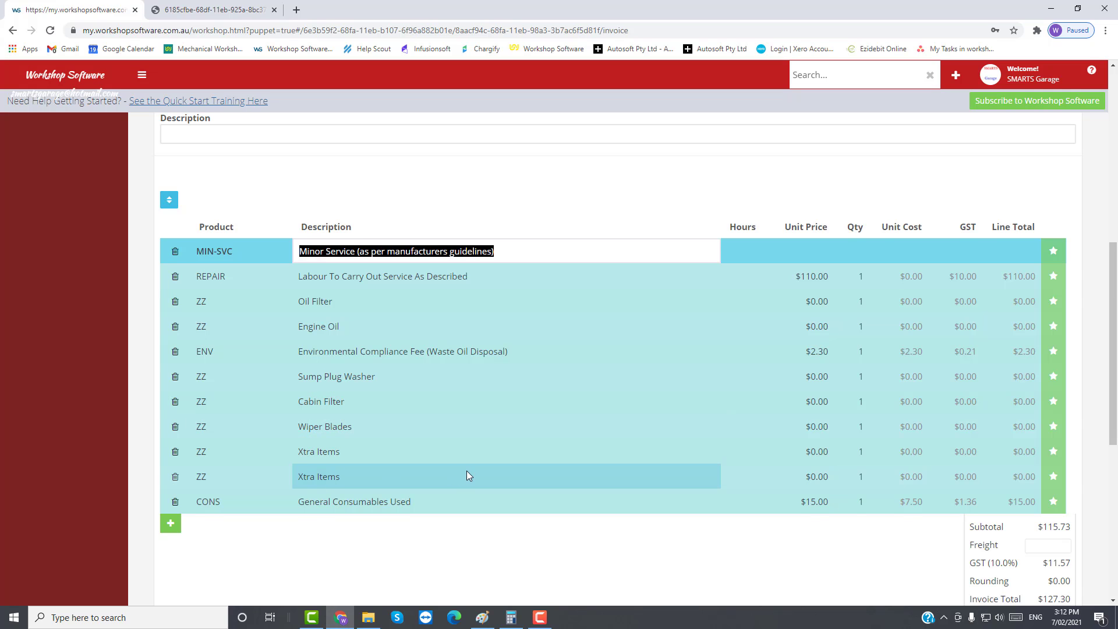
scroll(466, 471, "down", 7)
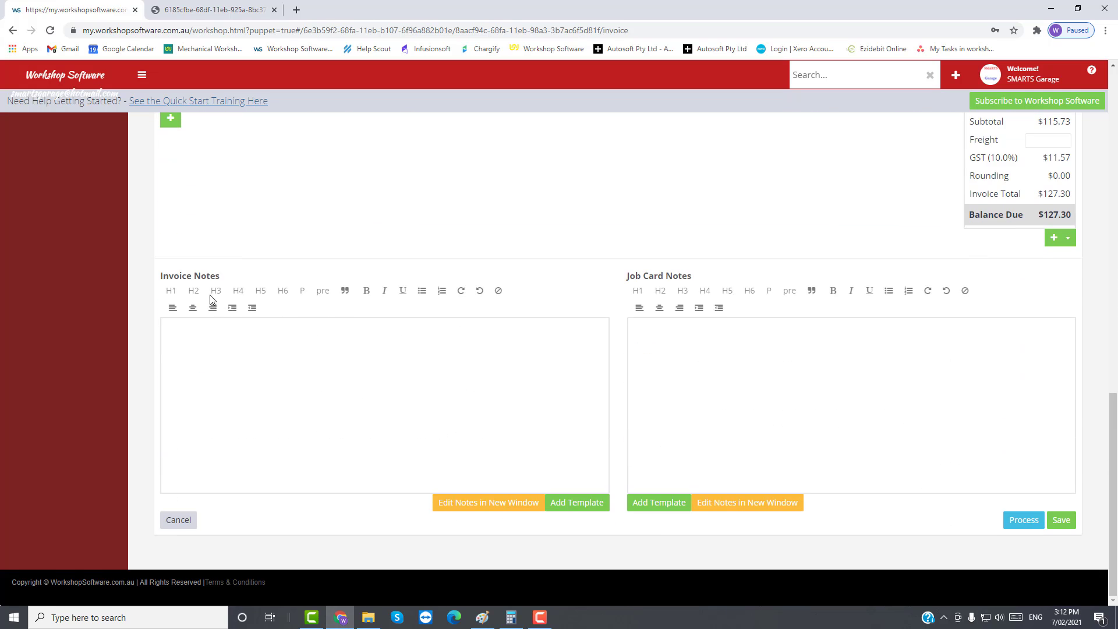
Step: Insert the MINOR SERVICE - SAMPLE template into the invoice notes
left_click(582, 504)
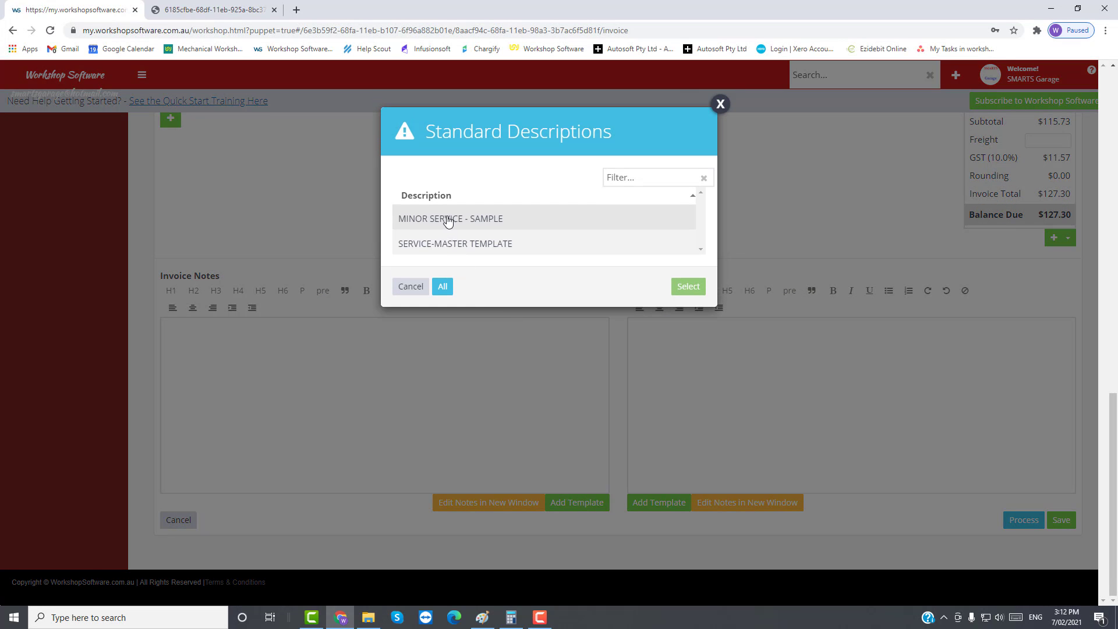
left_click(454, 221)
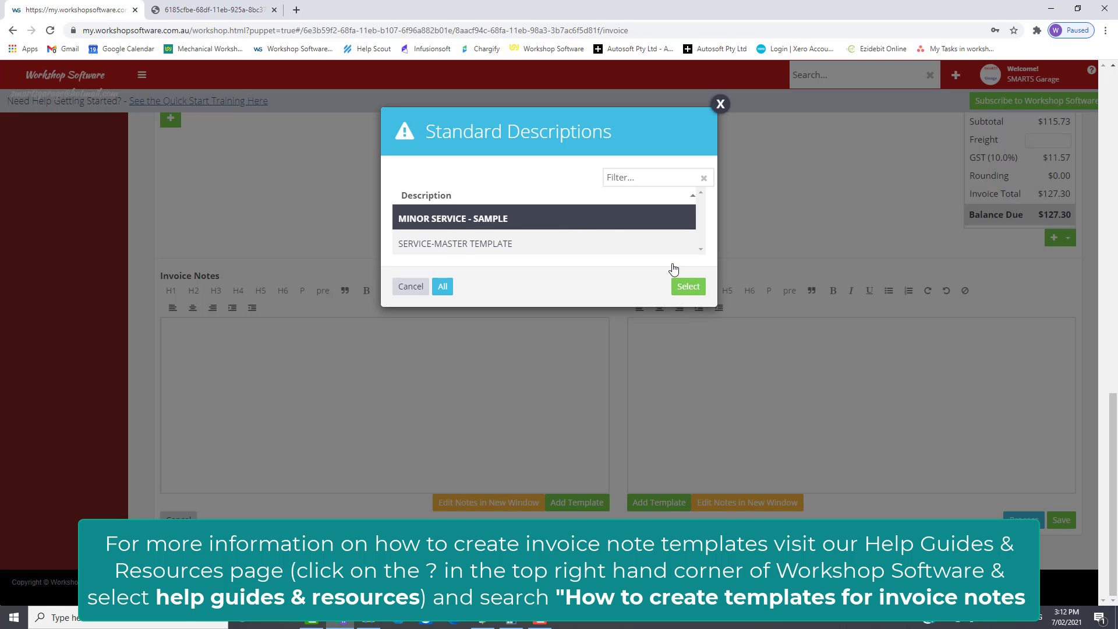
left_click(687, 286)
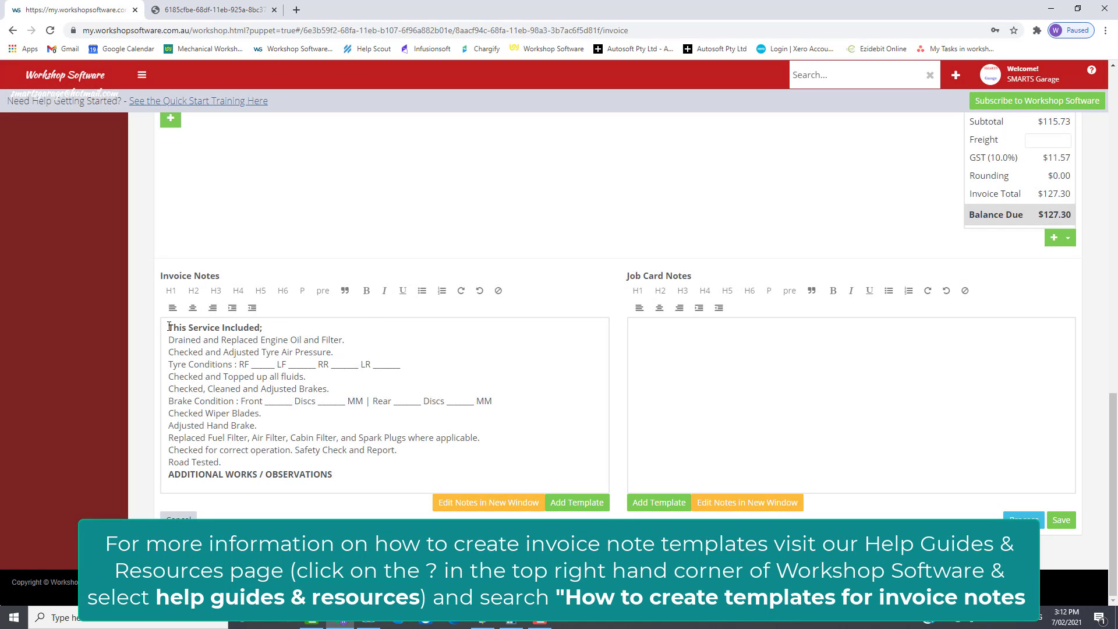
left_click_drag(169, 326, 349, 479)
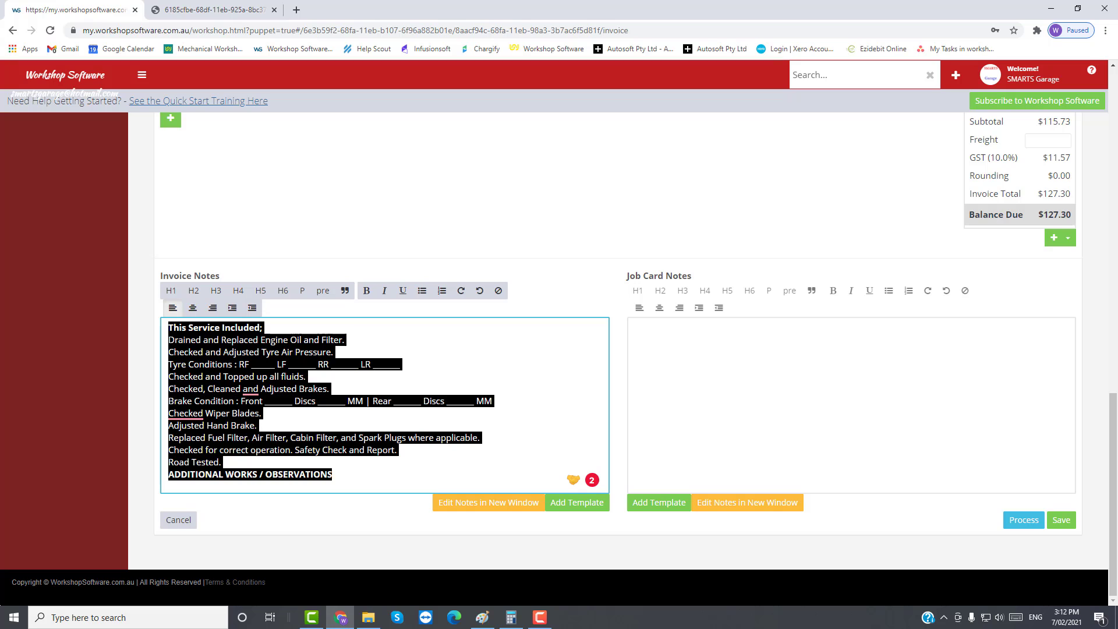
left_click(362, 354)
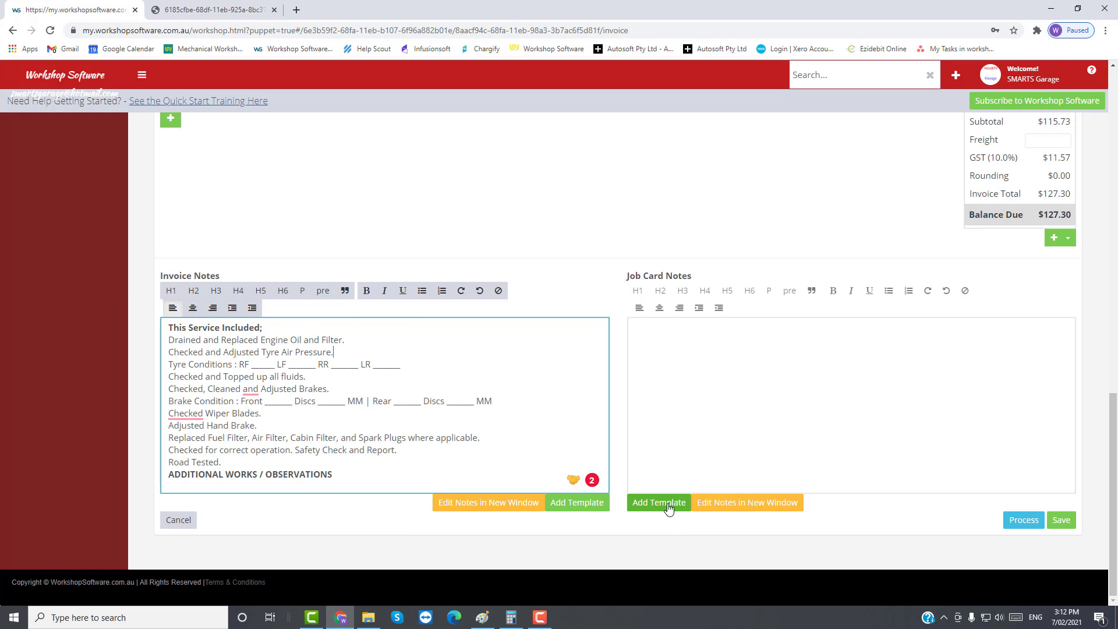
Step: Insert the MINOR SERVICE - SAMPLE checklist into the job card notes
left_click(650, 509)
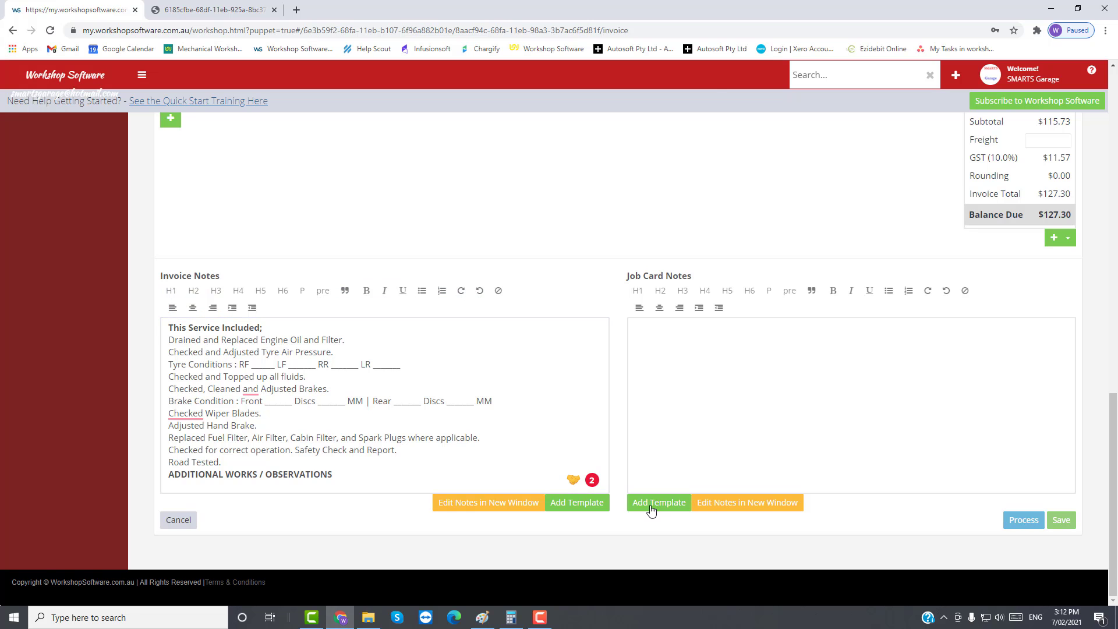
left_click(456, 220)
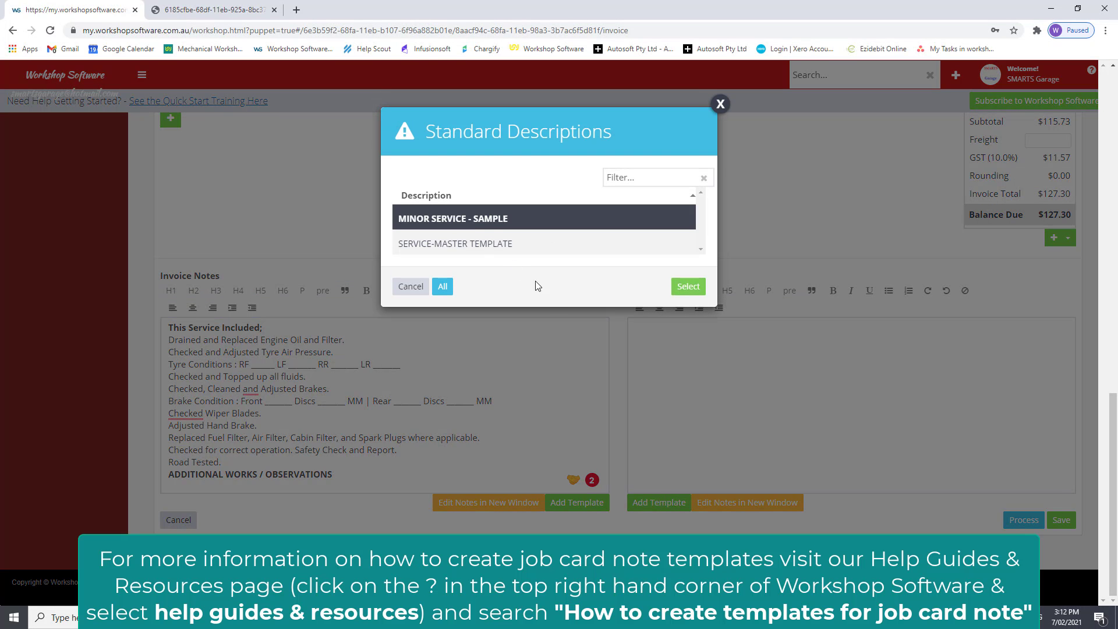
left_click(688, 286)
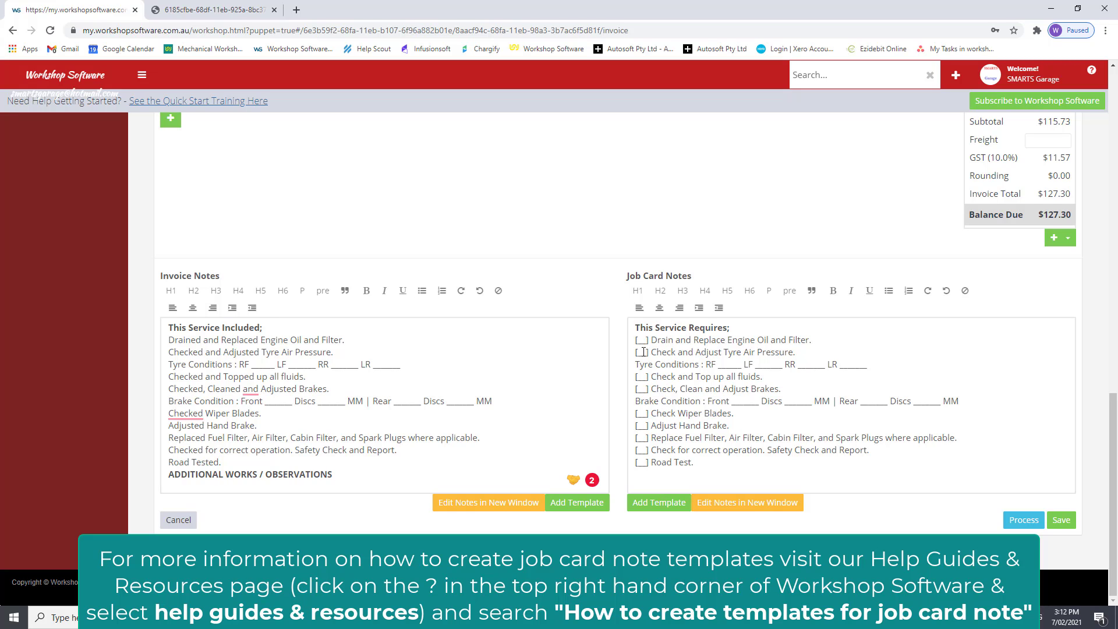
left_click_drag(656, 339, 765, 352)
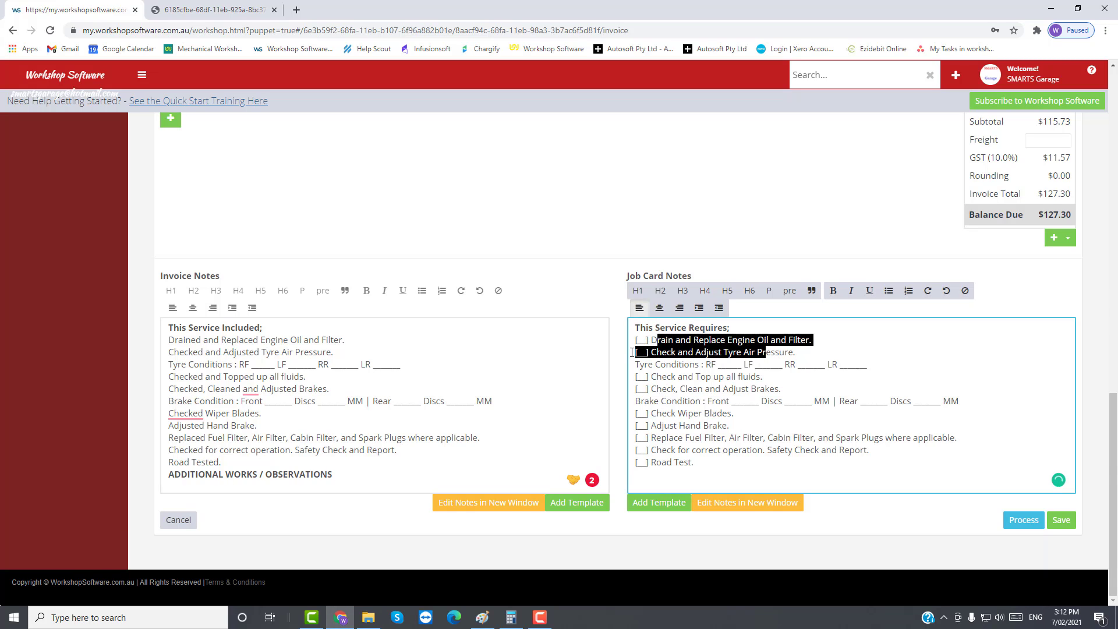
left_click_drag(222, 339, 275, 352)
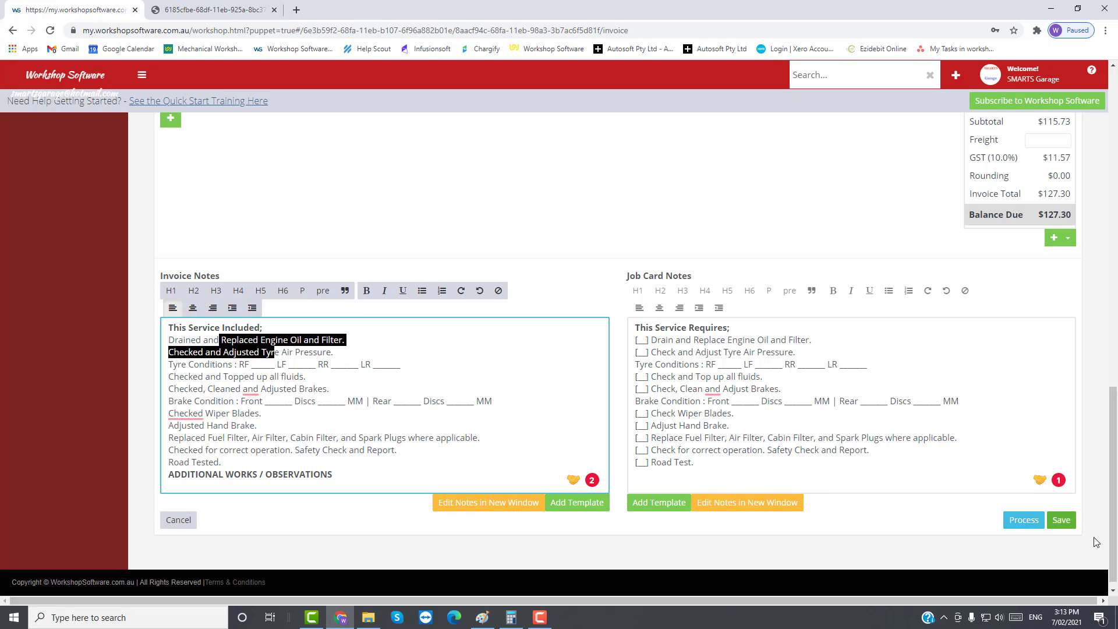
Step: Save the invoice with its notes and return to the Customer Invoice header
left_click(1059, 521)
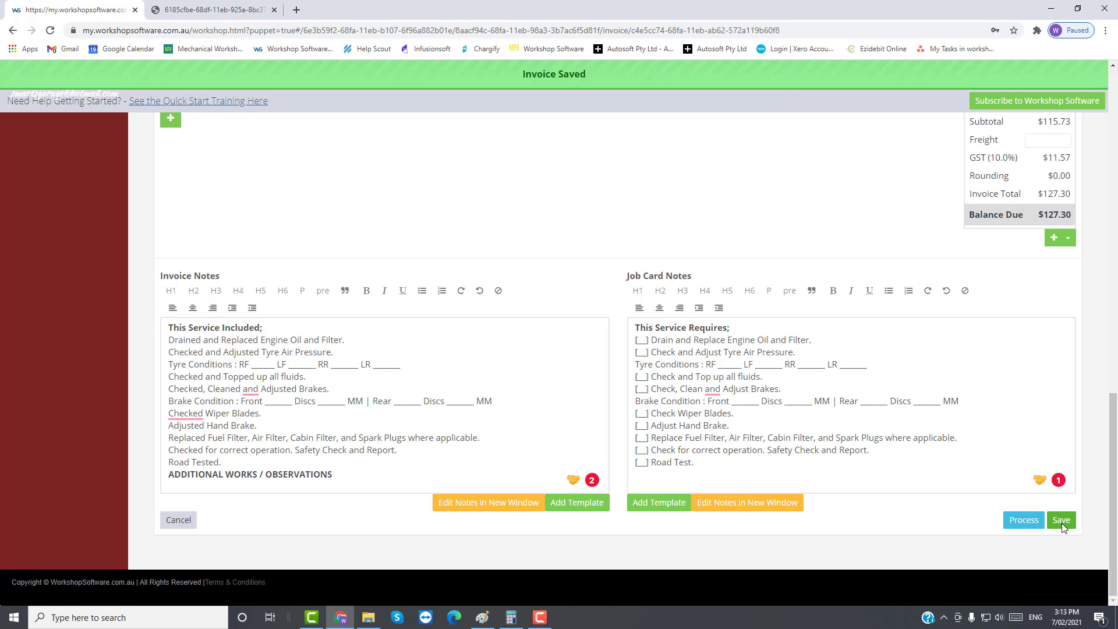
scroll(625, 478, "down", 7)
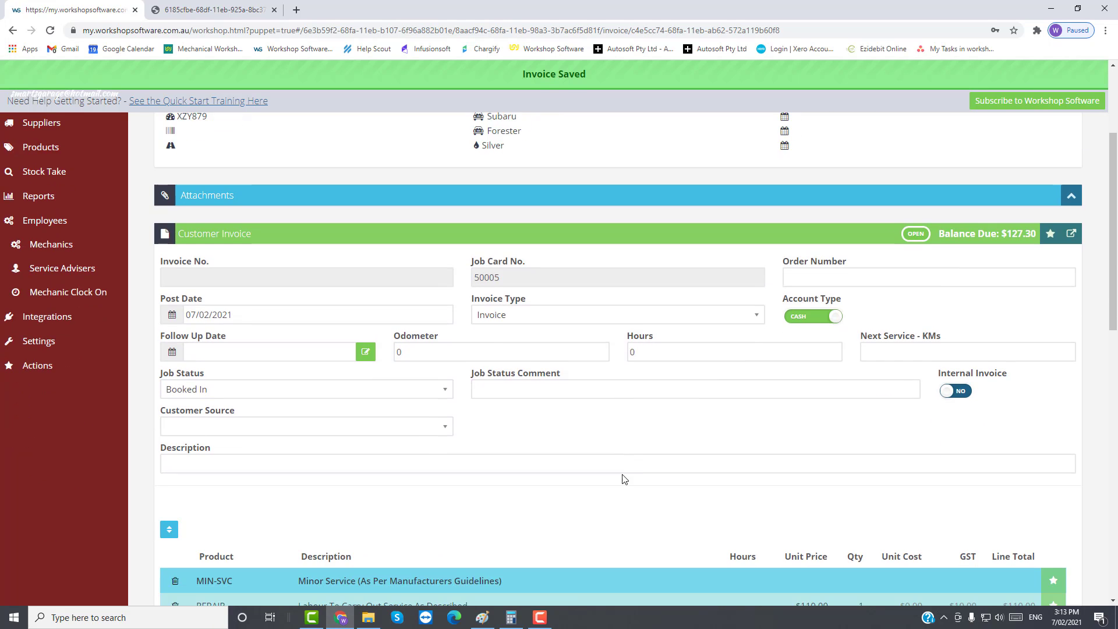
scroll(634, 495, "down", 2)
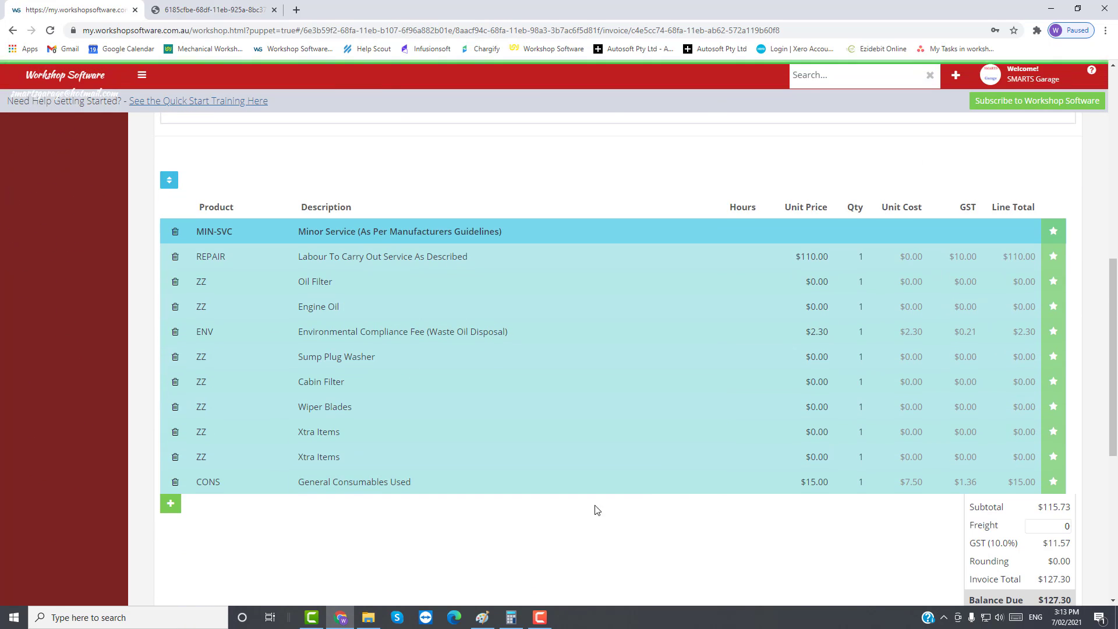
scroll(640, 529, "up", 5)
scroll(643, 527, "up", 1)
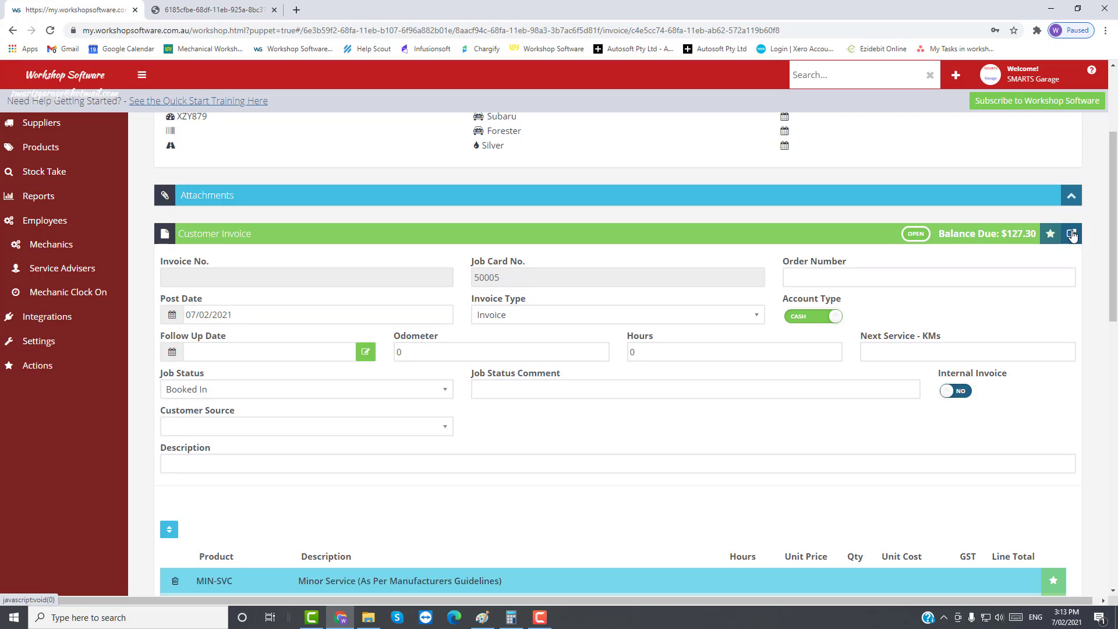
Step: Print the invoice as a PDF and check the MVRL # and garage address in its header
left_click(1072, 234)
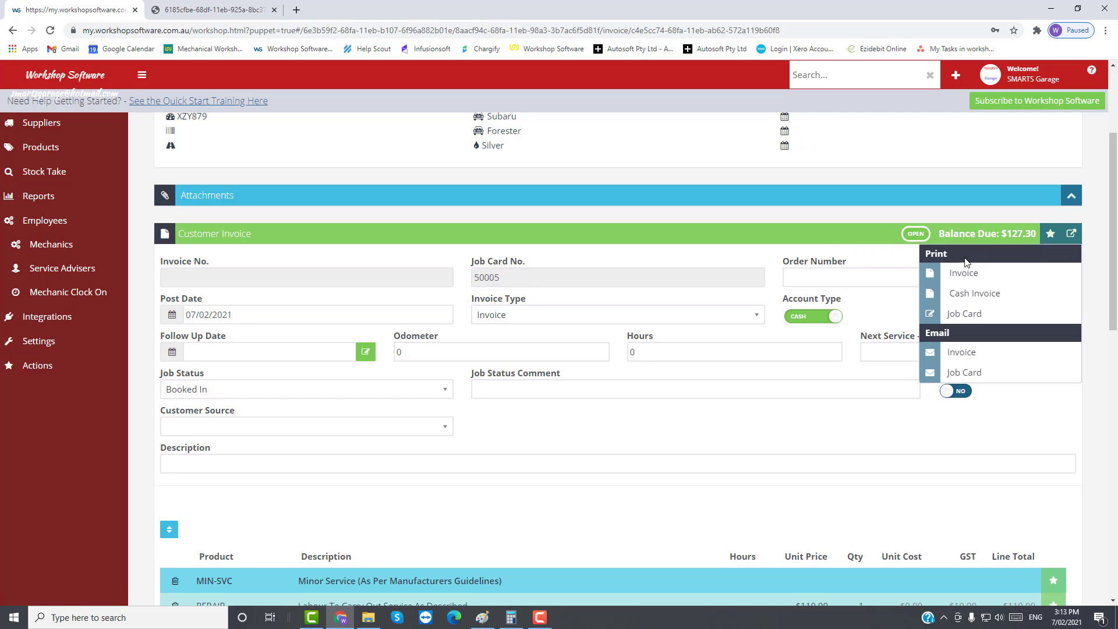
left_click(969, 279)
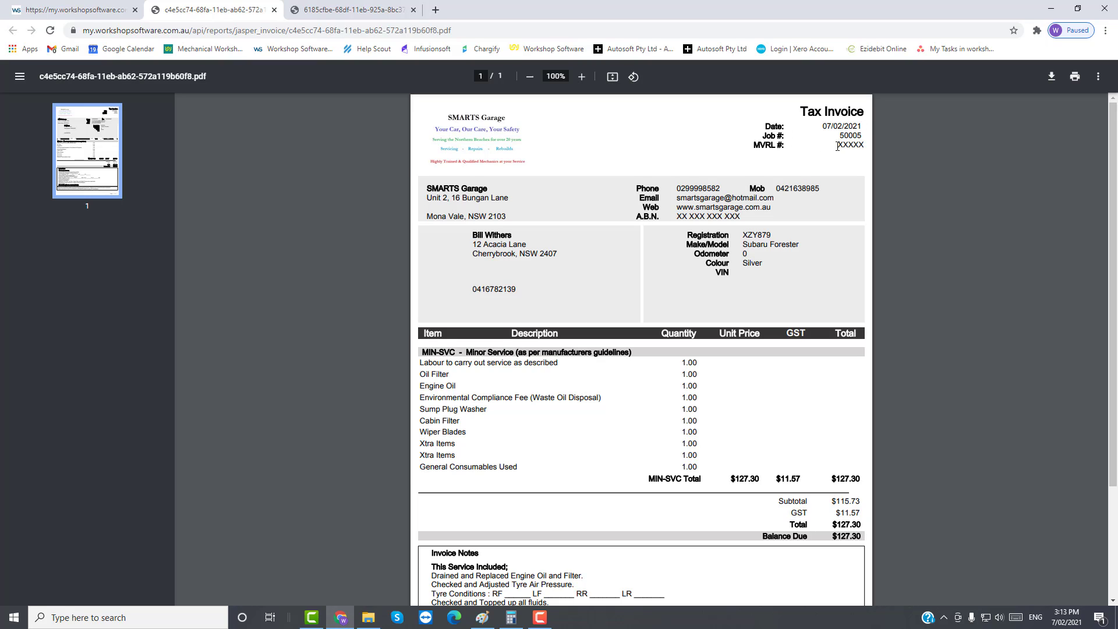
left_click_drag(836, 145, 866, 151)
left_click_drag(429, 198, 492, 203)
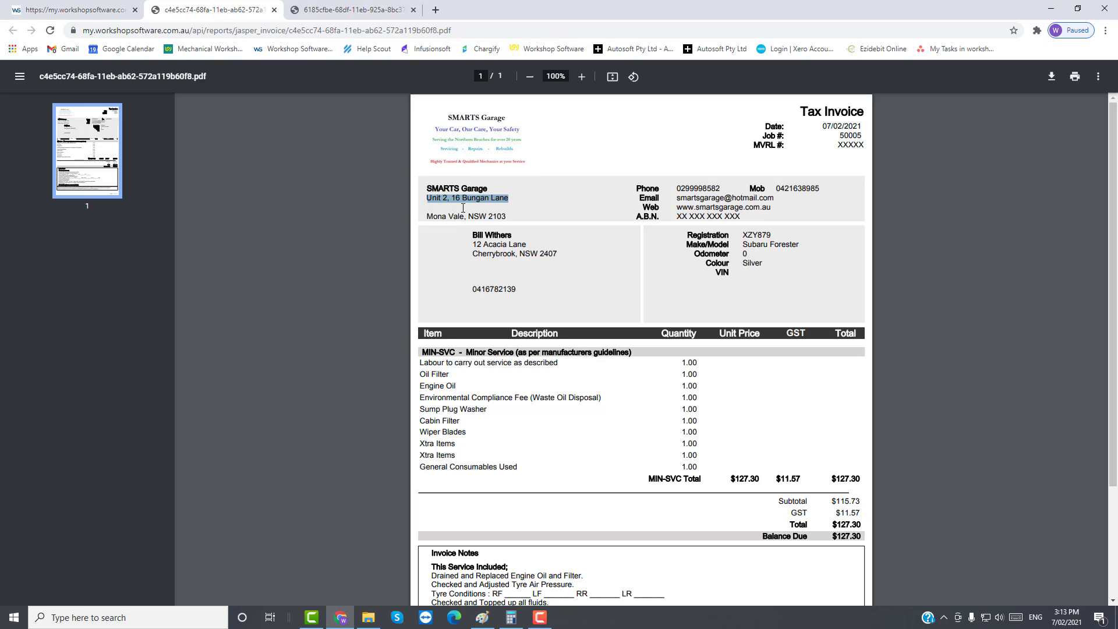
scroll(434, 187, "down", 3)
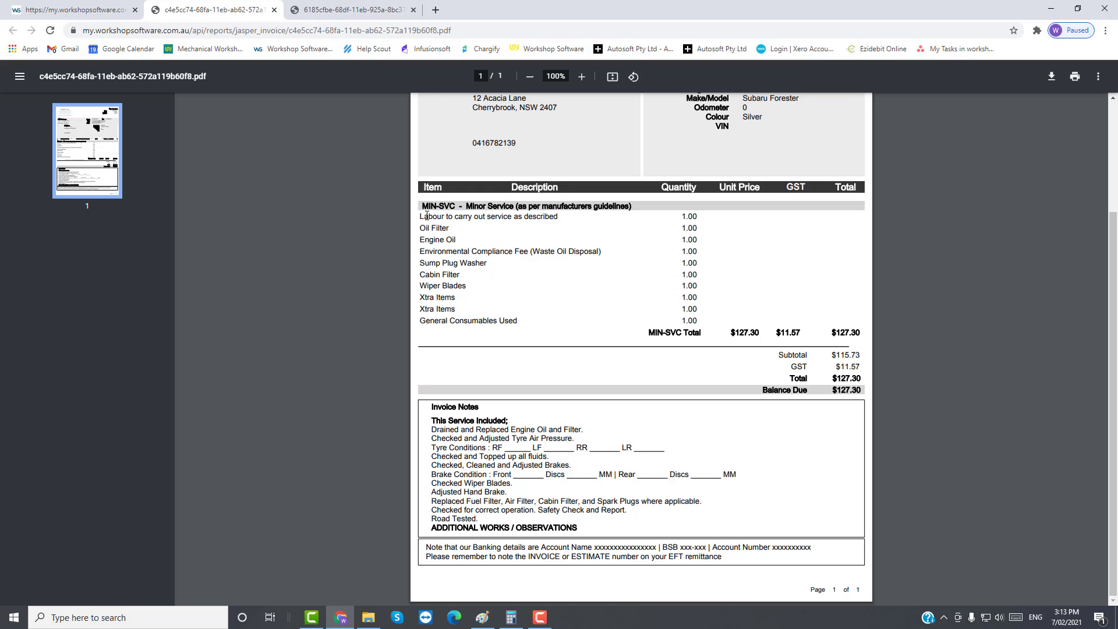
Step: Check the $127.30 MIN-SVC total and banking footer, then close the PDF
left_click_drag(424, 216, 447, 216)
left_click(833, 332)
left_click_drag(832, 332, 865, 340)
left_click_drag(423, 547, 716, 560)
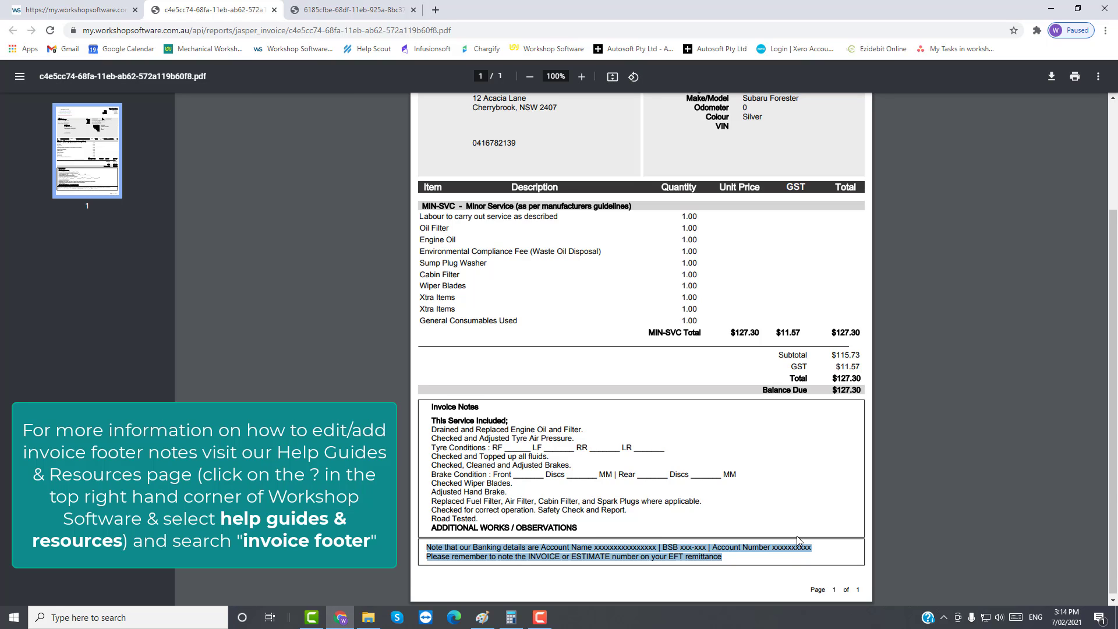
scroll(799, 540, "up", 3)
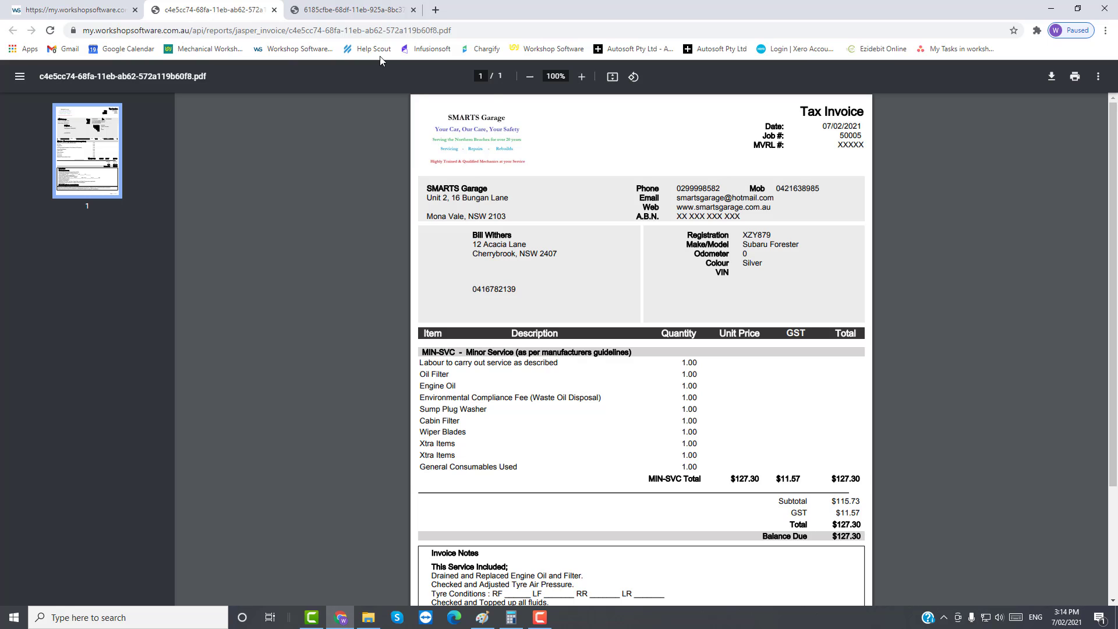
left_click(274, 10)
left_click(274, 10)
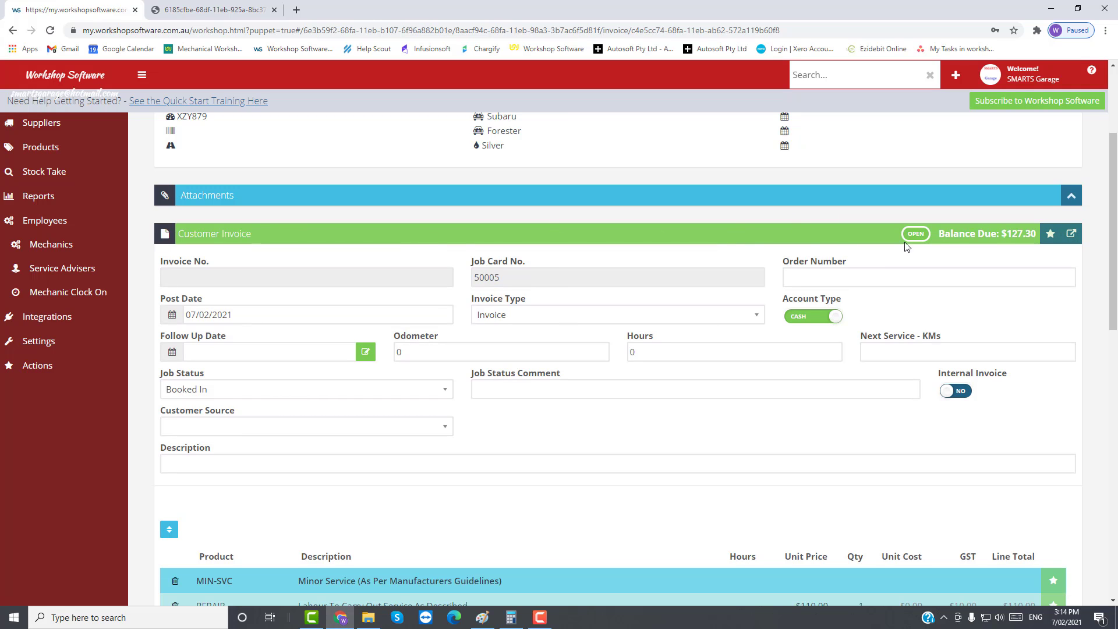
left_click(1072, 236)
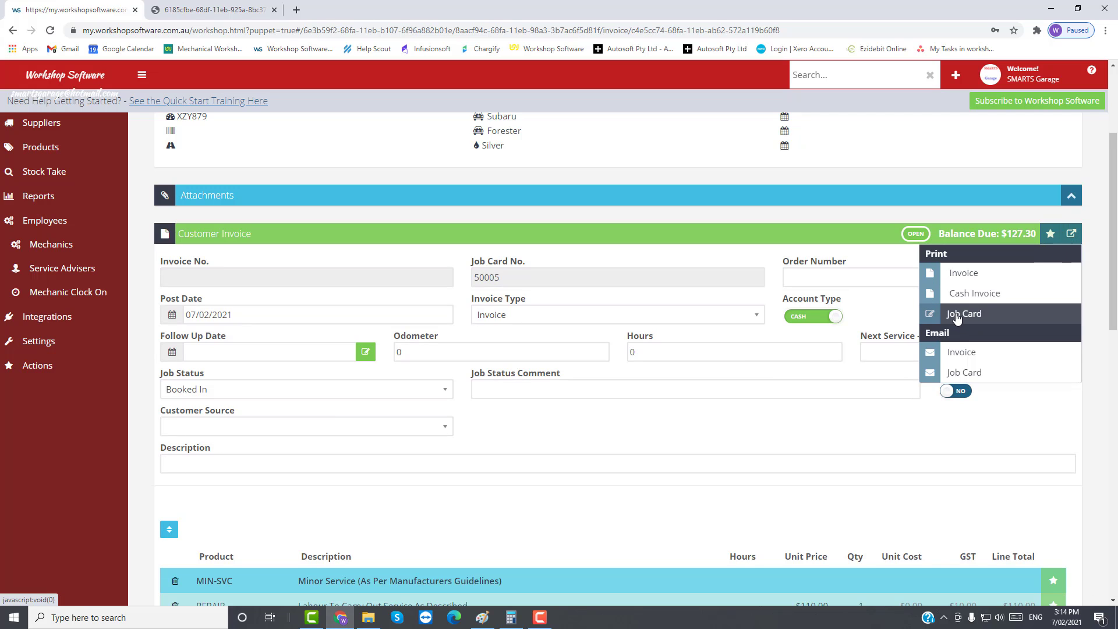
left_click(956, 317)
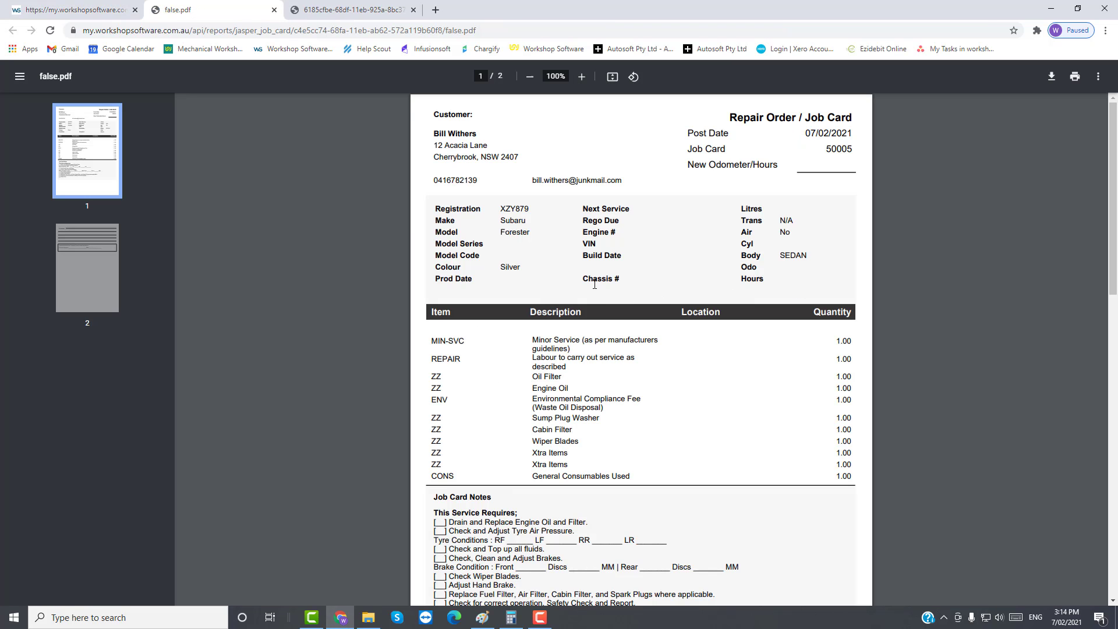
scroll(614, 288, "down", 2)
scroll(530, 196, "up", 2)
left_click_drag(430, 179, 477, 180)
left_click(507, 205)
mouse_move(506, 221)
left_mouse_down()
mouse_move(520, 222)
mouse_move(515, 232)
left_mouse_up()
left_click_drag(825, 149, 854, 150)
scroll(549, 229, "down", 3)
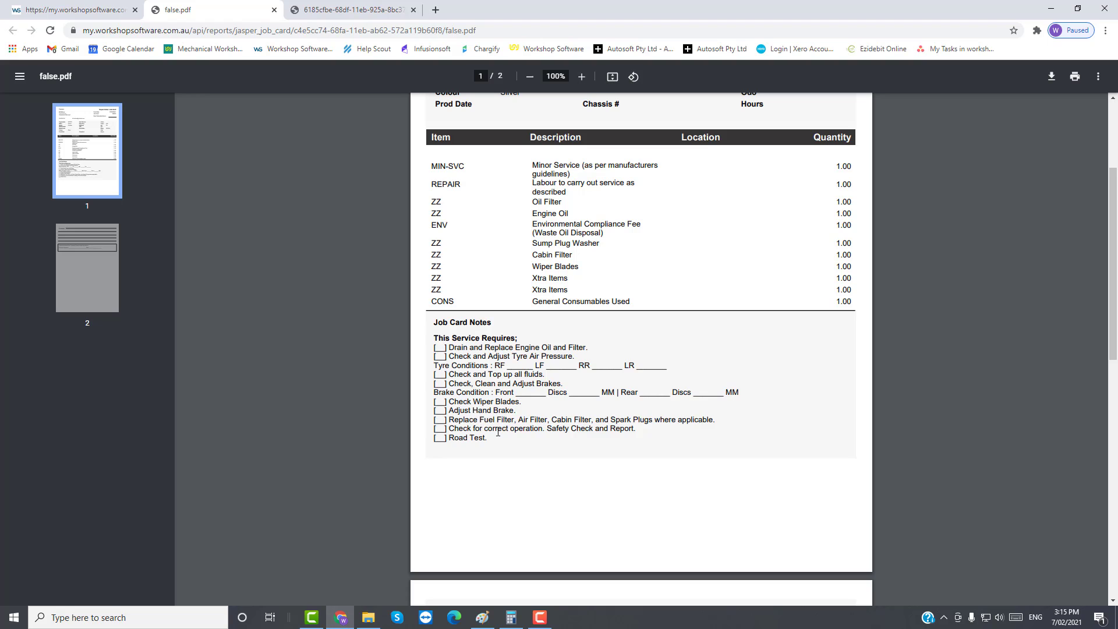
scroll(502, 434, "down", 6)
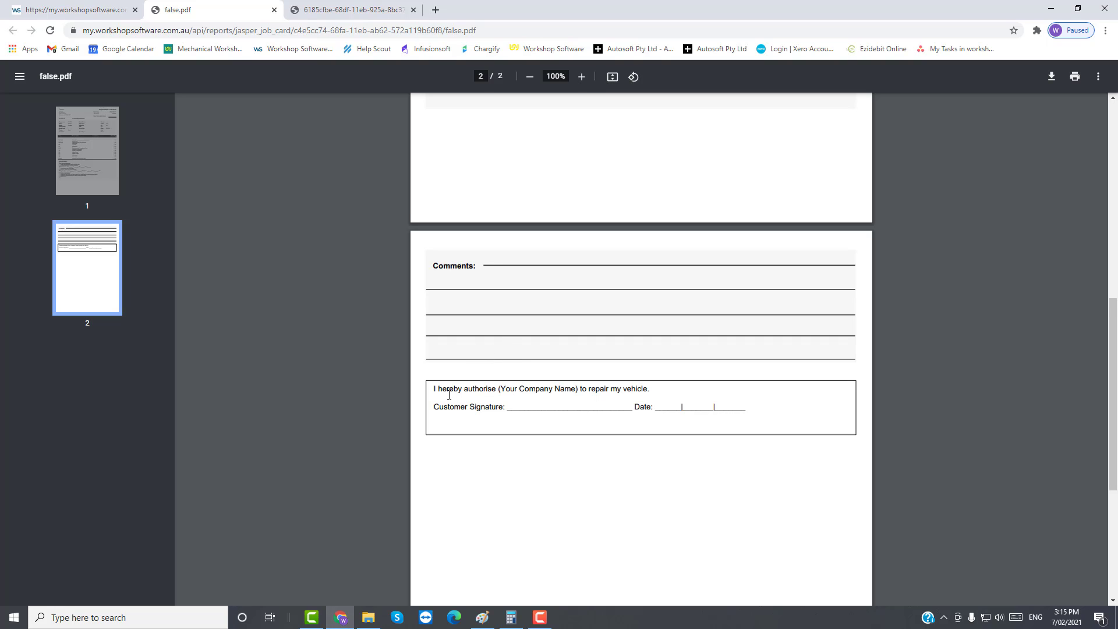
mouse_move(431, 388)
left_mouse_down()
mouse_move(492, 409)
mouse_move(753, 410)
left_mouse_up()
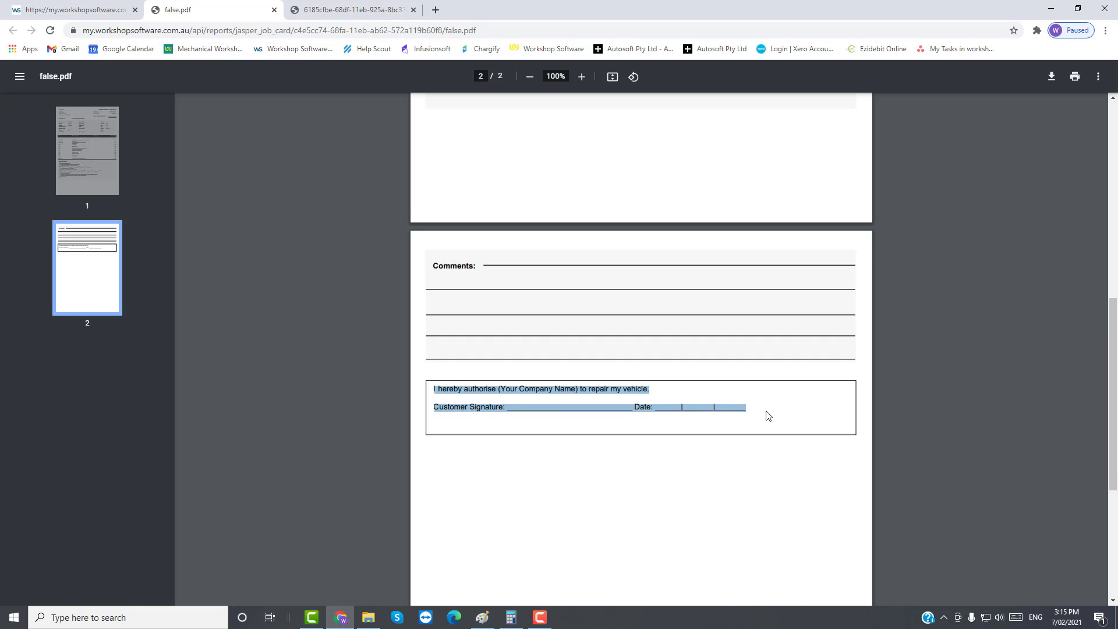
scroll(766, 414, "up", 9)
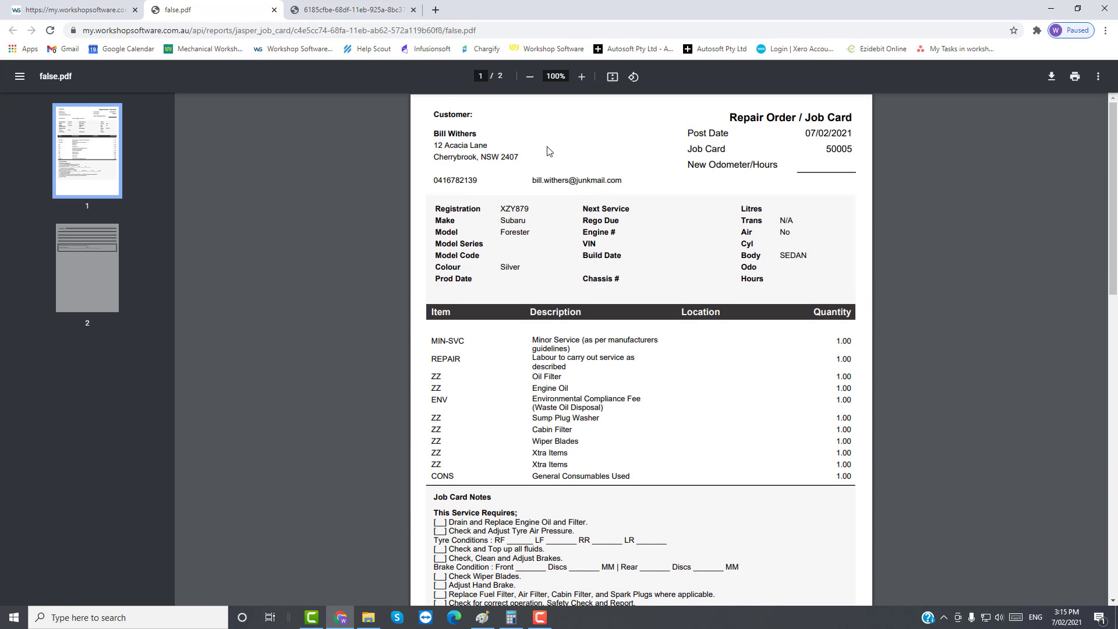
left_click(273, 10)
left_click(274, 10)
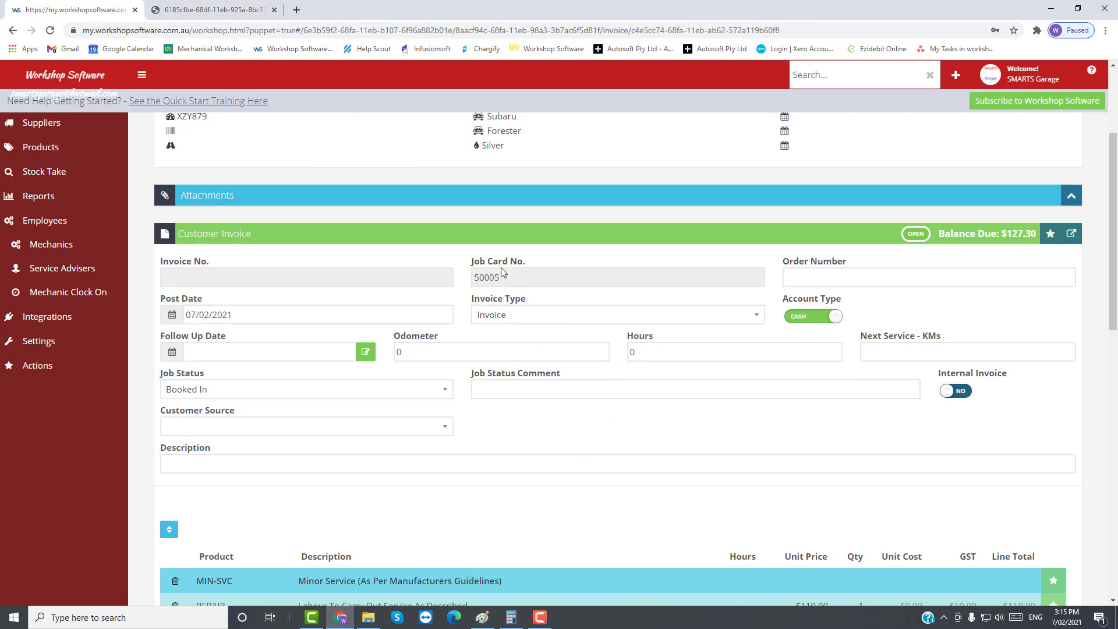
scroll(678, 454, "down", 7)
scroll(672, 423, "down", 3)
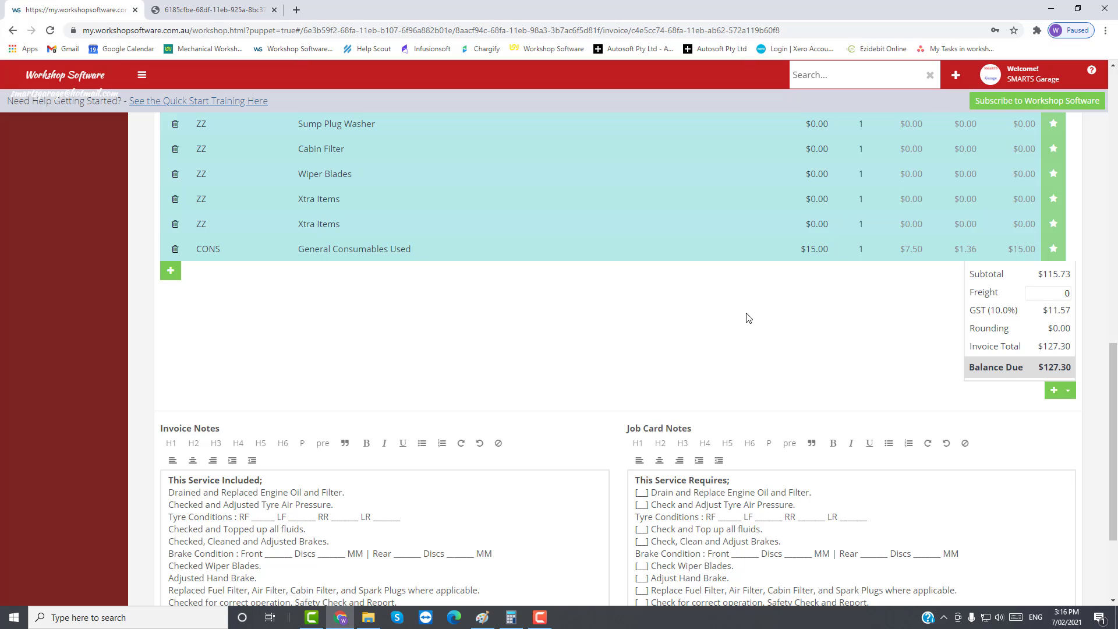
scroll(745, 317, "up", 5)
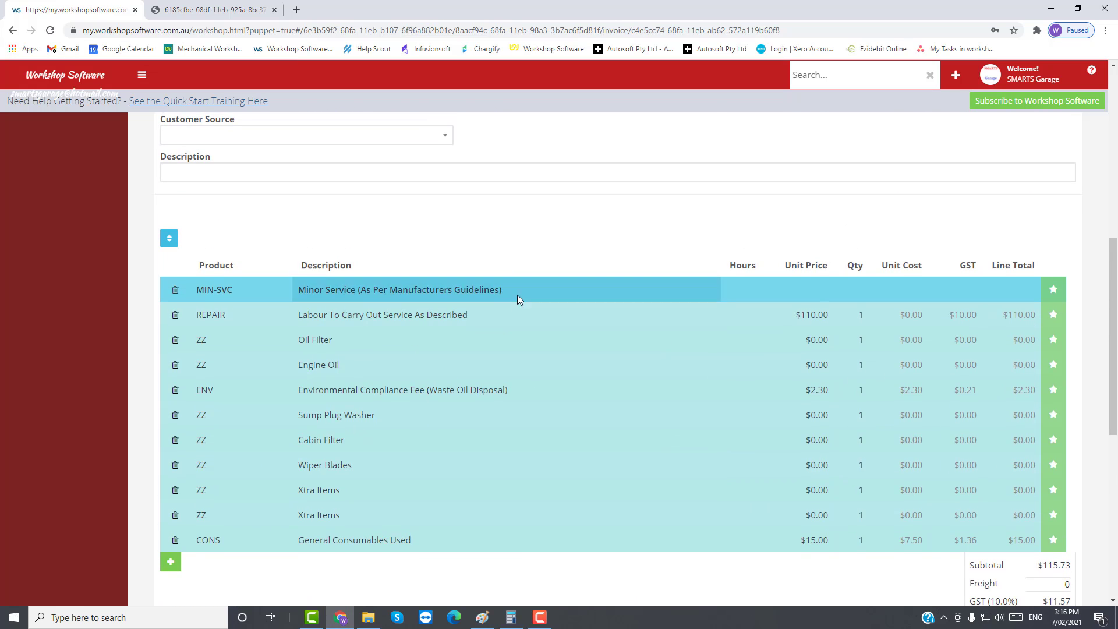
scroll(526, 469, "down", 4)
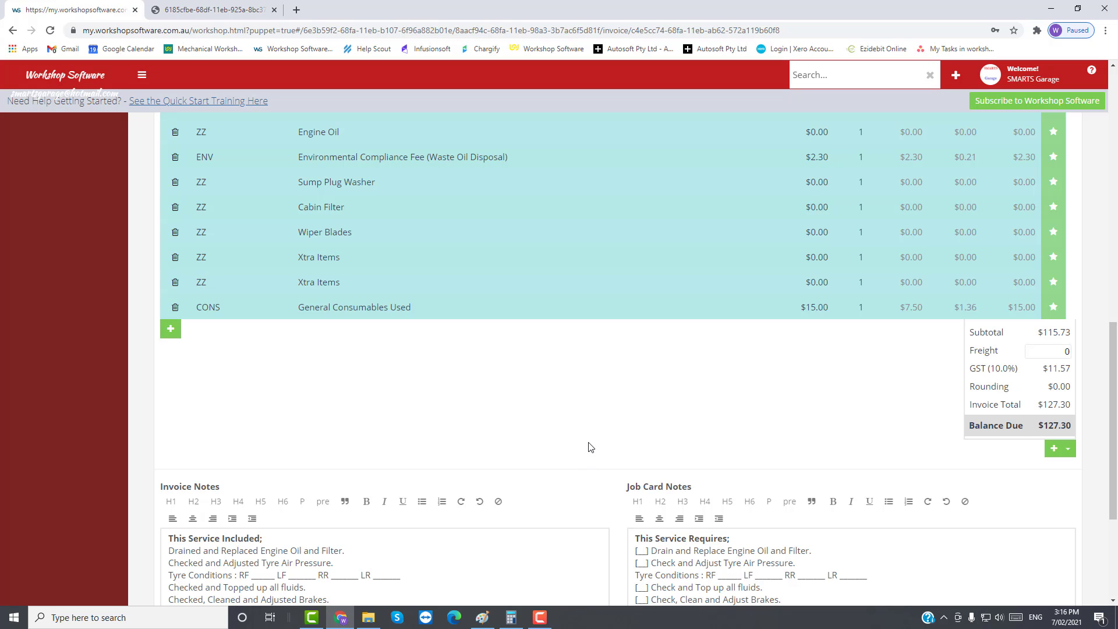
scroll(591, 450, "up", 2)
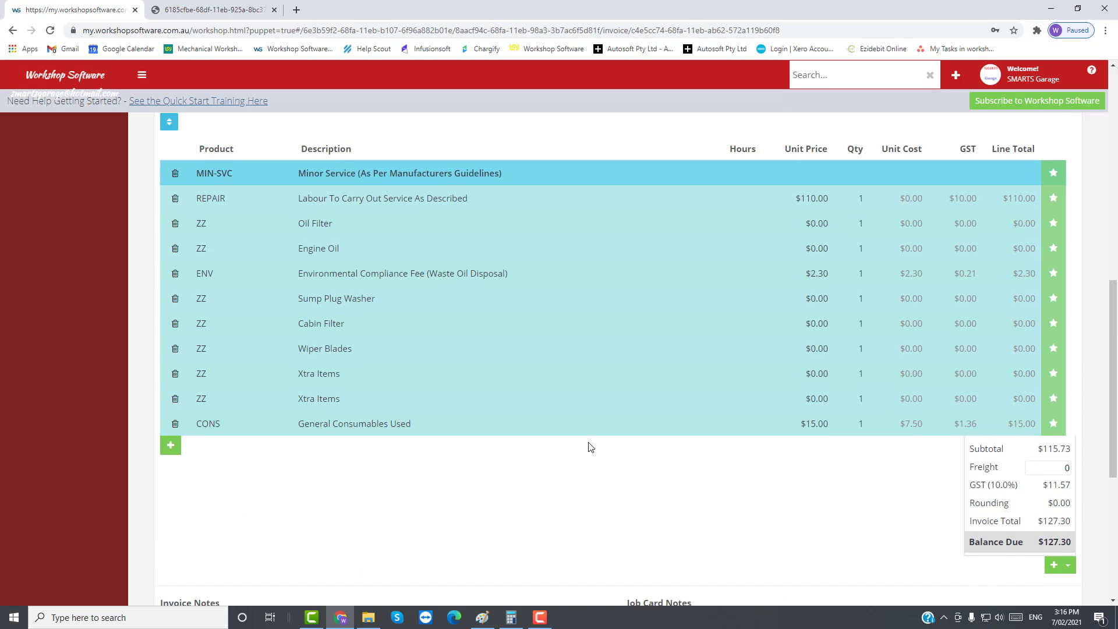
Step: Delete the MIN-SVC Minor Service lines and empty both the Invoice Notes and Job Card Notes
left_click(176, 175)
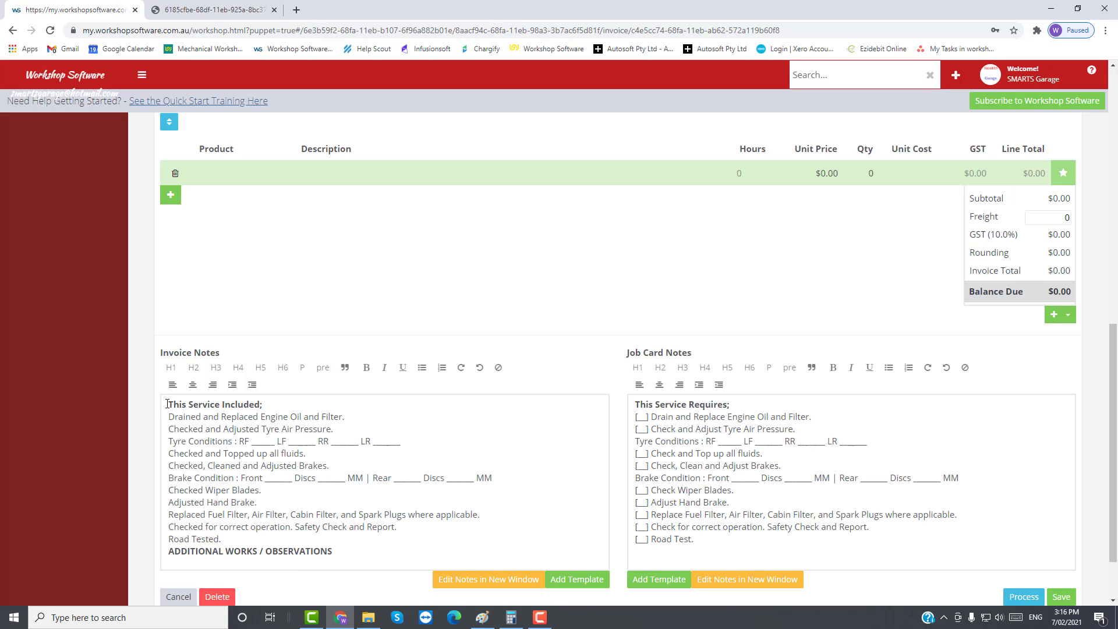
left_click_drag(168, 404, 382, 554)
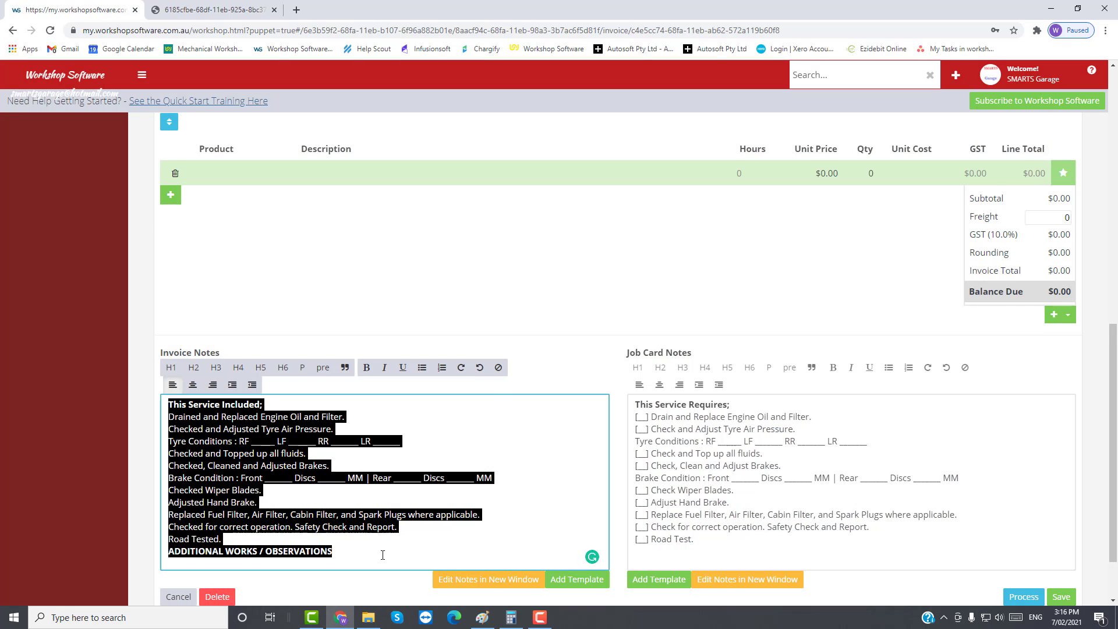
key("BackSpace")
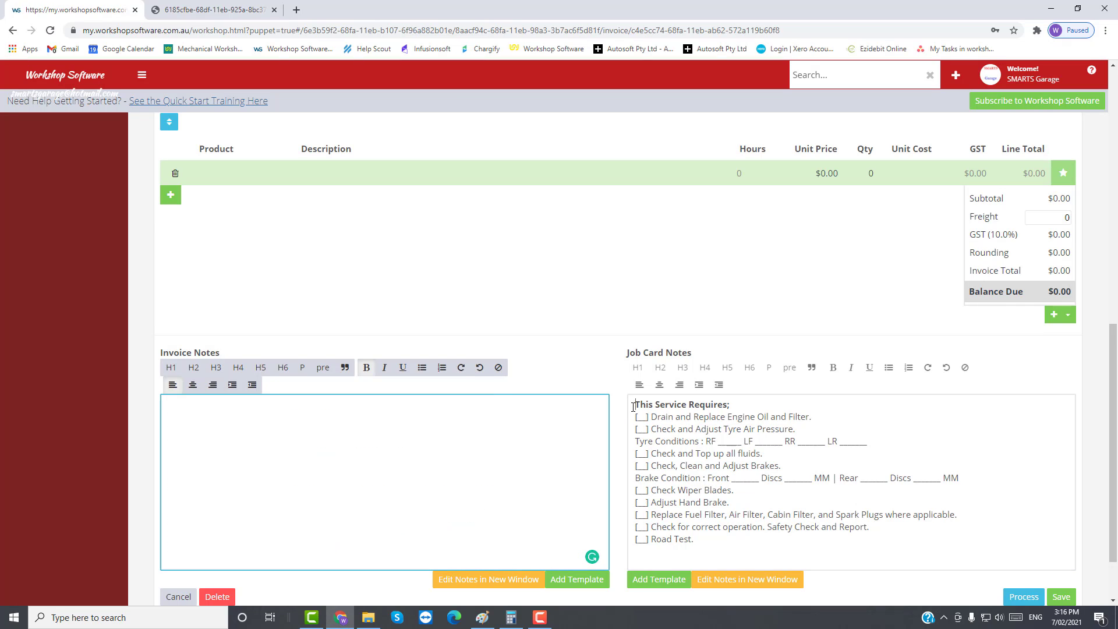
left_click_drag(633, 403, 721, 538)
key("BackSpace")
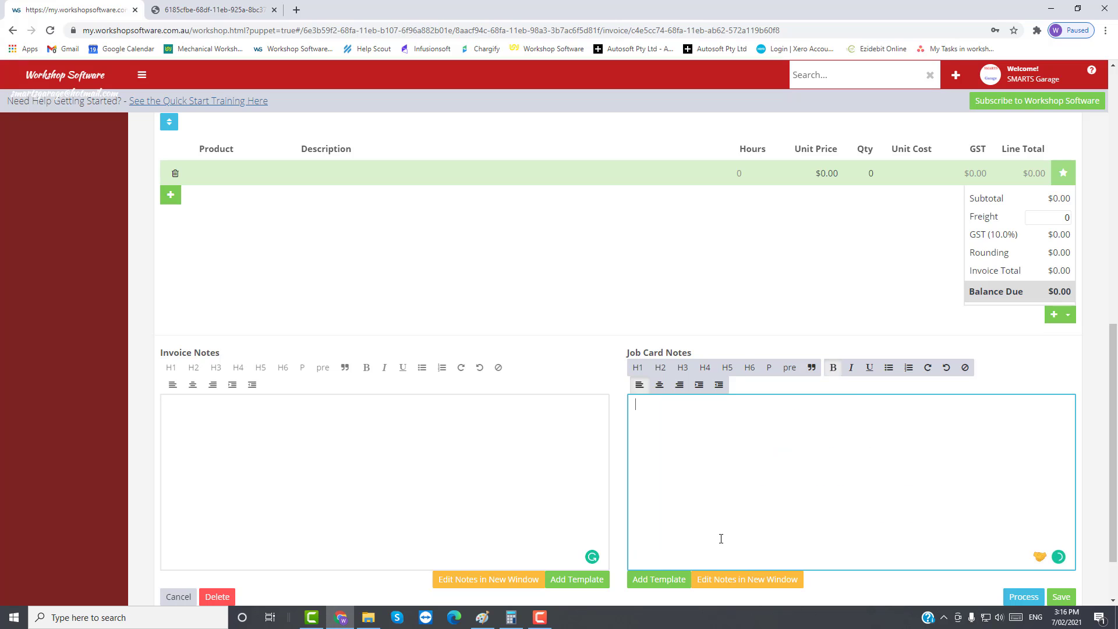
scroll(569, 274, "up", 6)
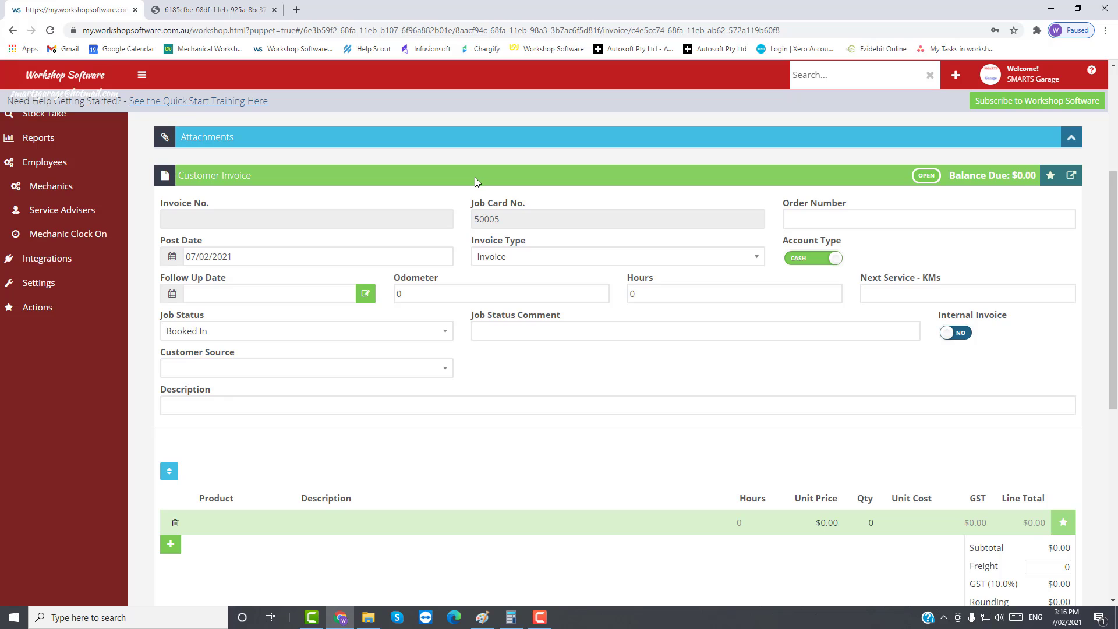
scroll(476, 178, "up", 4)
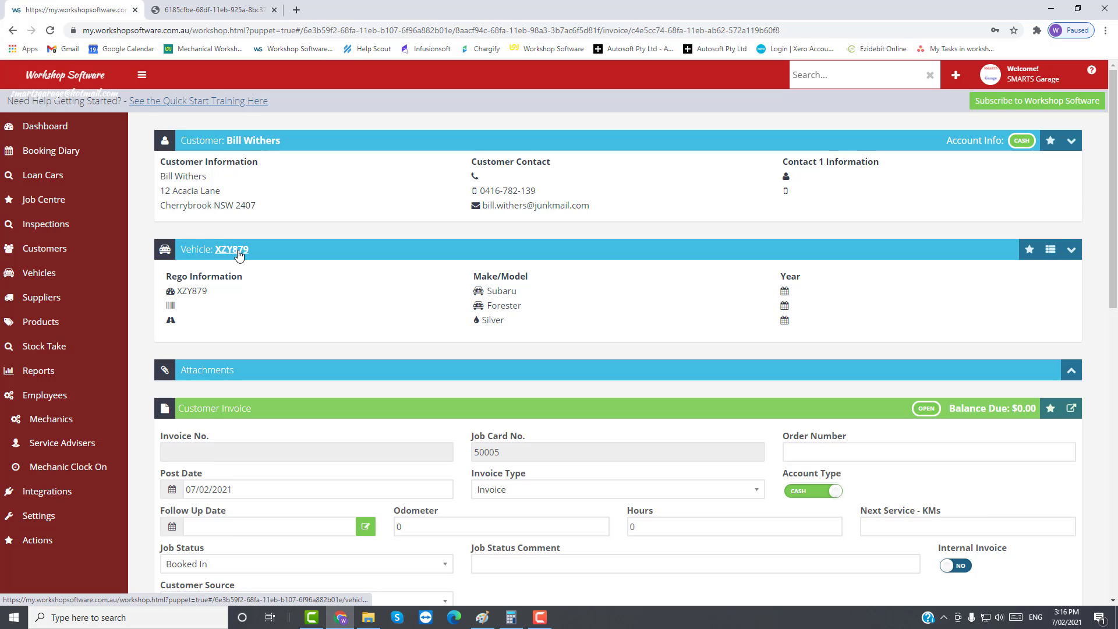
scroll(274, 414, "down", 4)
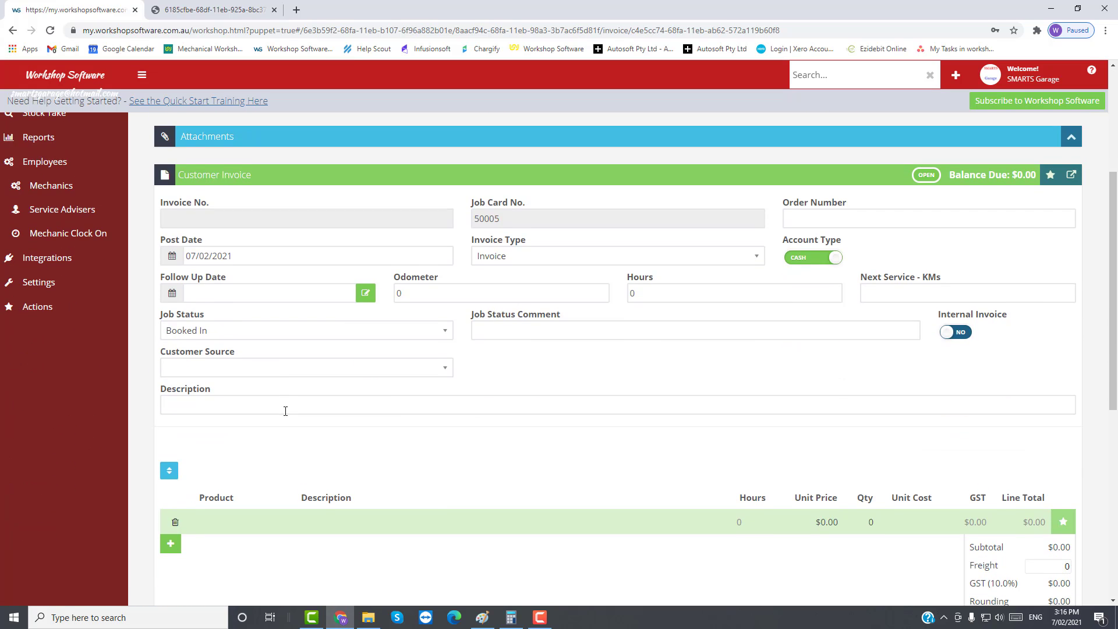
scroll(285, 411, "down", 4)
Step: Add a REPAIR labour line described 'Labour To Check And Fix Headlights' at $110.00
left_click(225, 295)
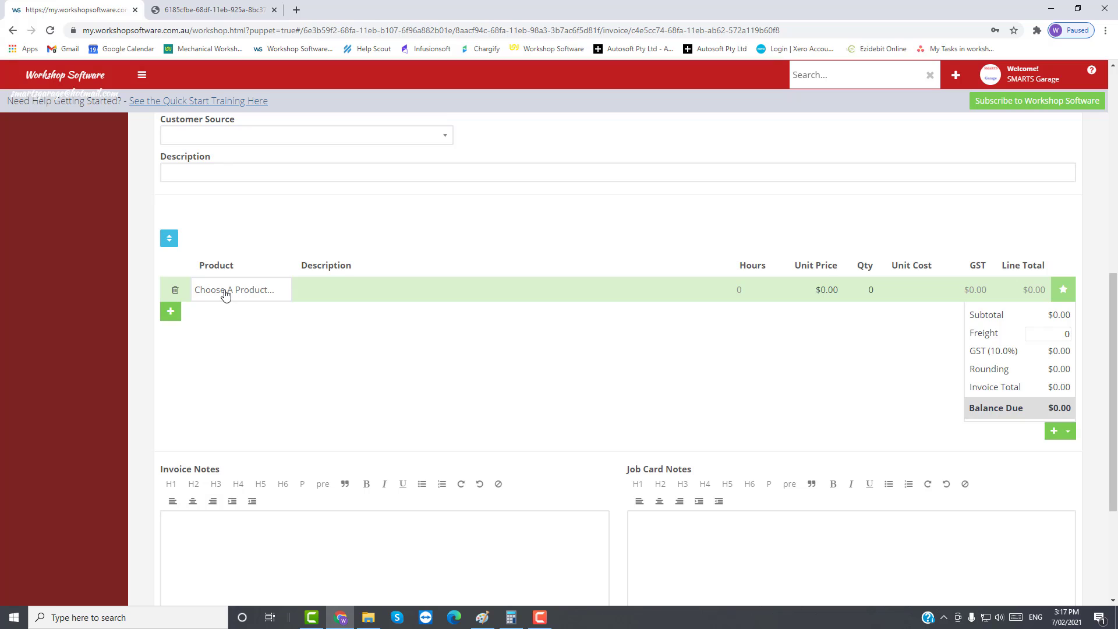
type("rep")
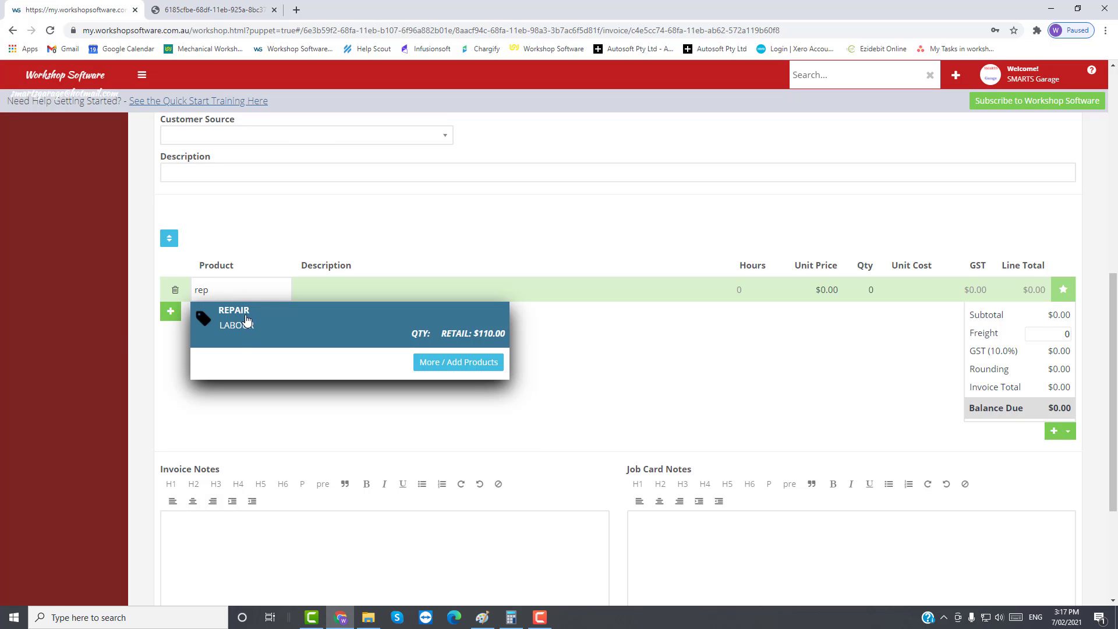
left_click(245, 319)
left_click(349, 284)
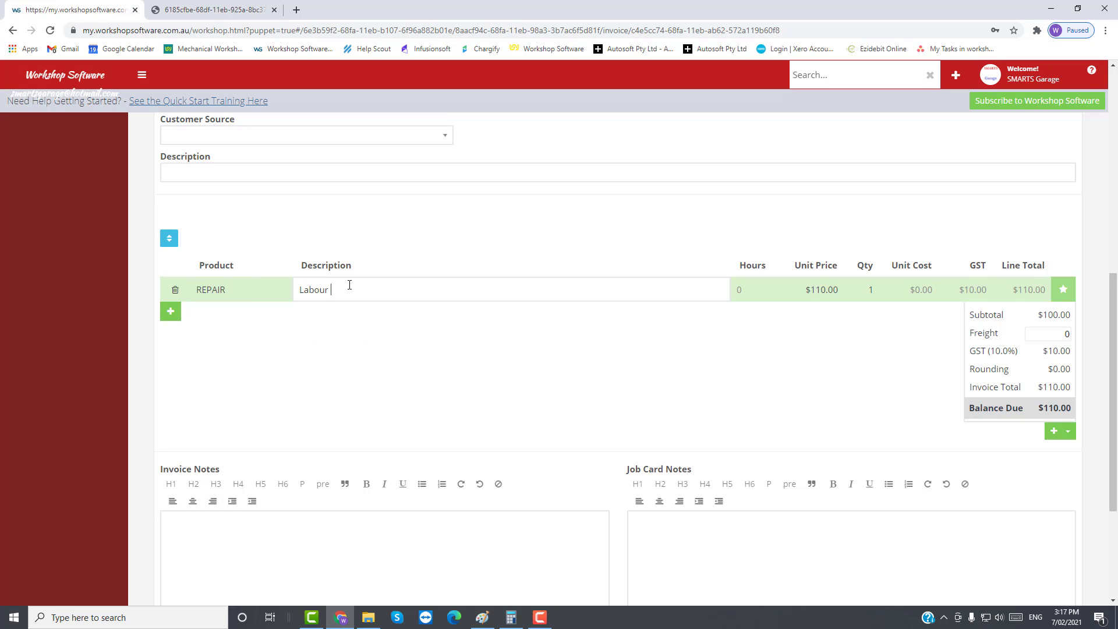
type("to check and fix headlights")
Step: Write job card notes 'Check Headlights', 'Check Electrical System', 'Replace parts as required'
left_click(655, 518)
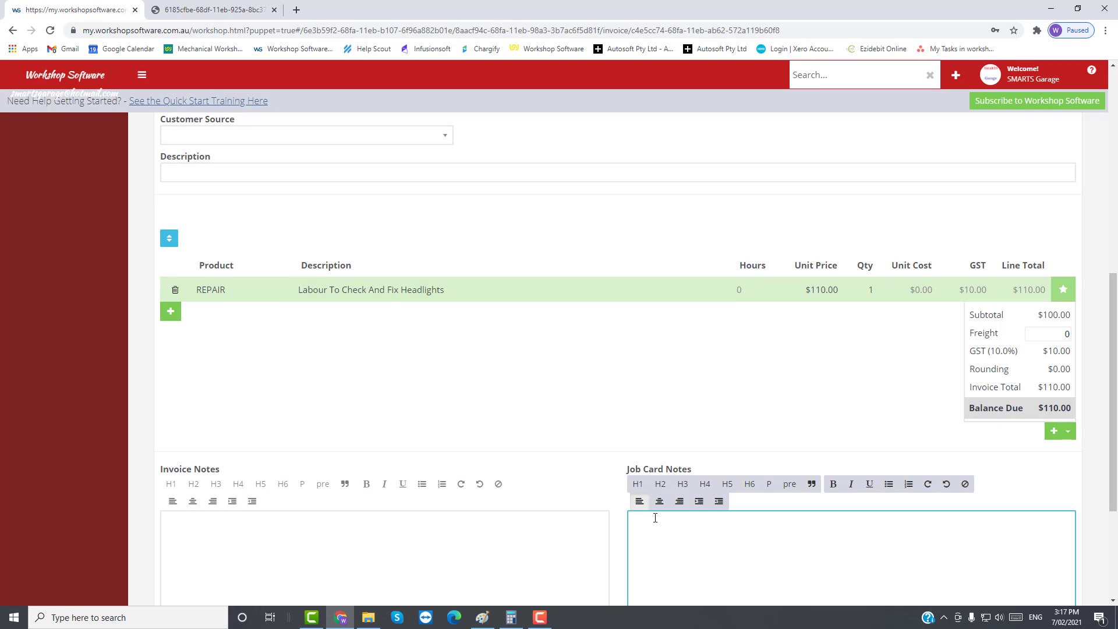
scroll(664, 535, "down", 3)
scroll(684, 387, "up", 1)
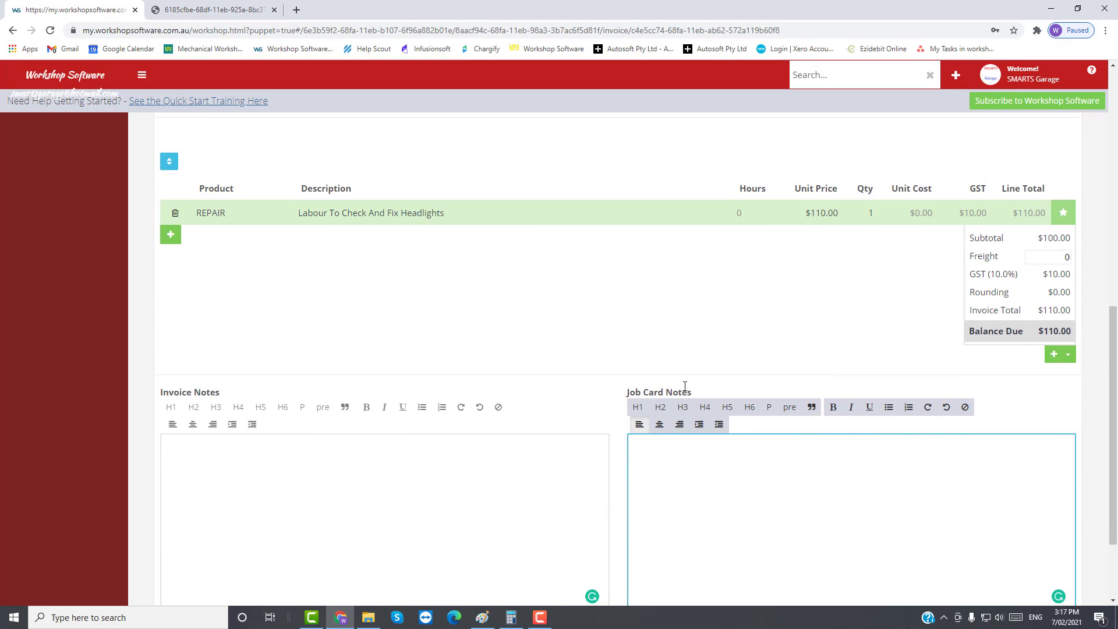
type("Chec")
type("k Head")
type("lights ")
type("Chec")
type("k E")
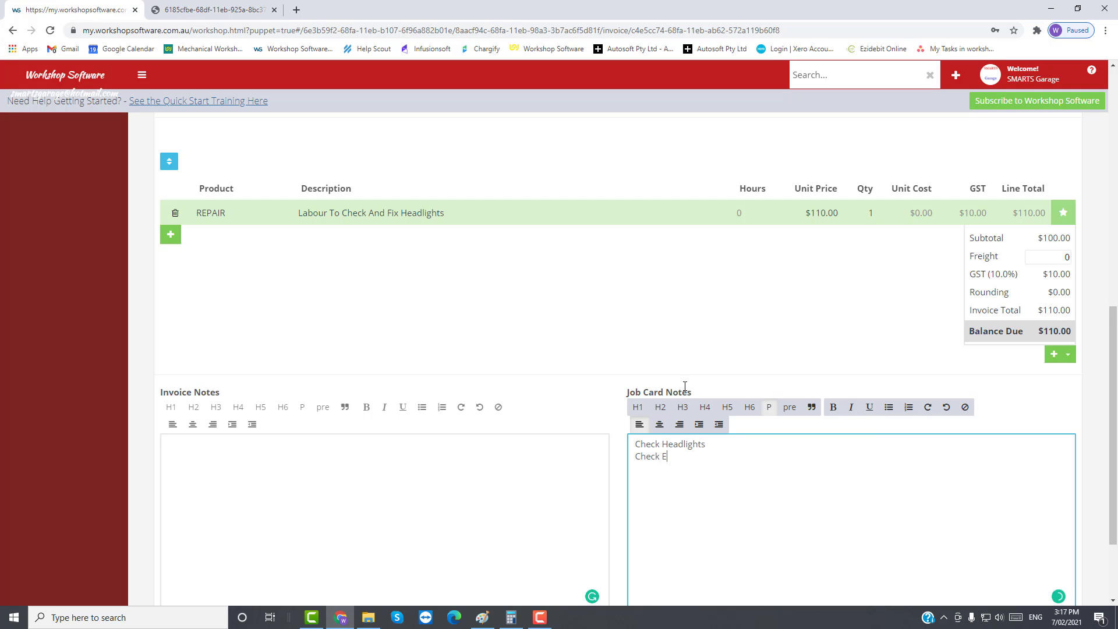
type("lectrical System ")
type("Replace ")
type("parts as ")
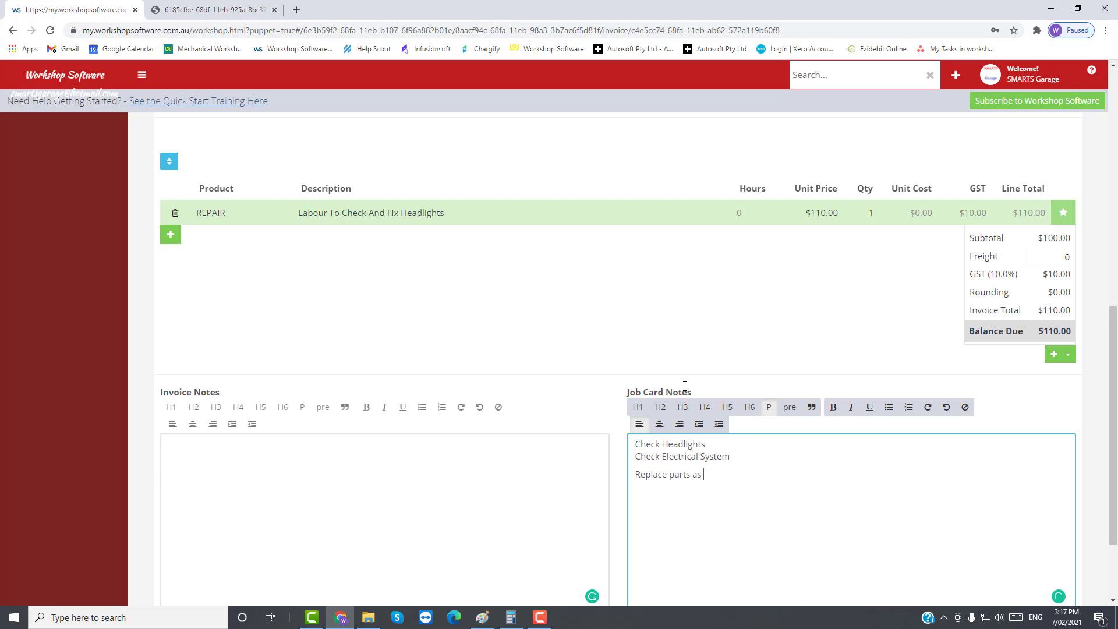
type("required")
Step: Save job 50005 and print its tax invoice to PDF
left_click(686, 511)
scroll(686, 512, "down", 2)
left_click(1058, 522)
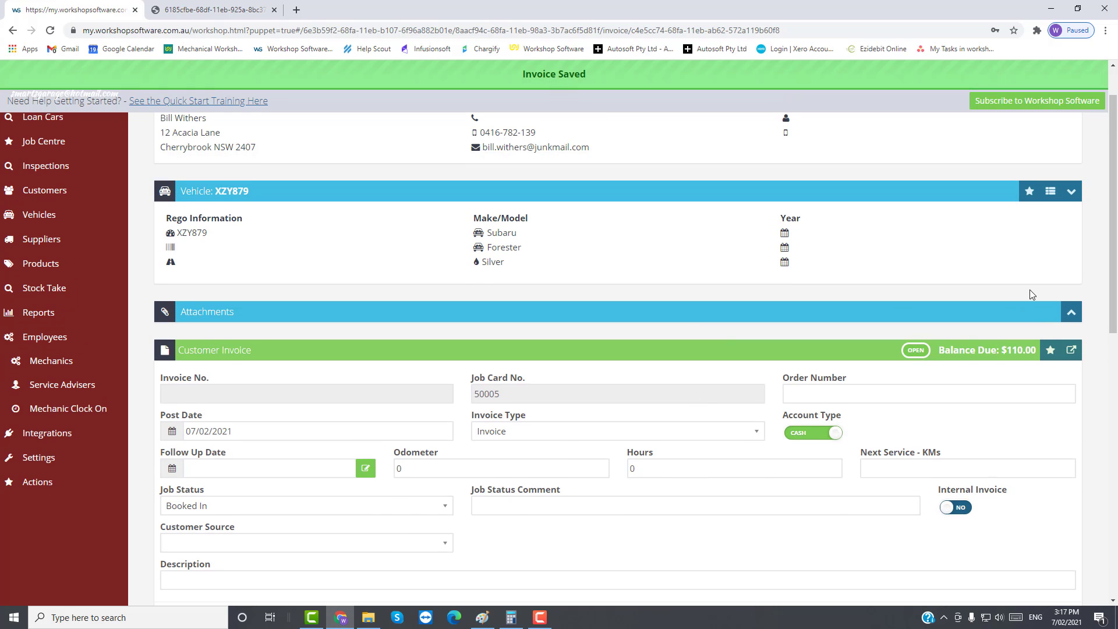
left_click(1072, 351)
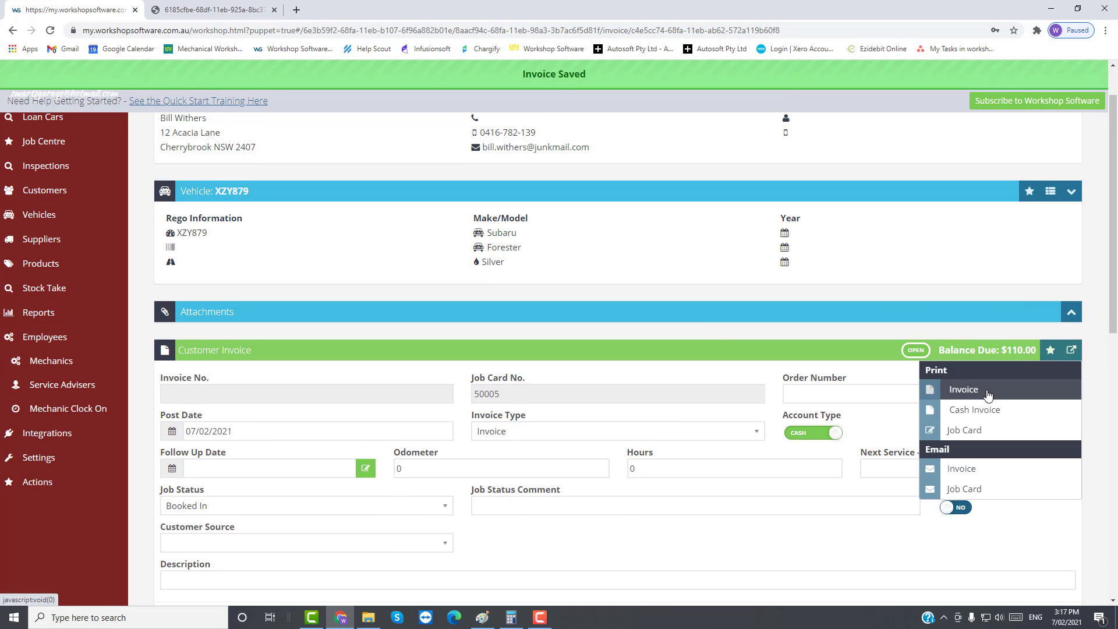
left_click(956, 390)
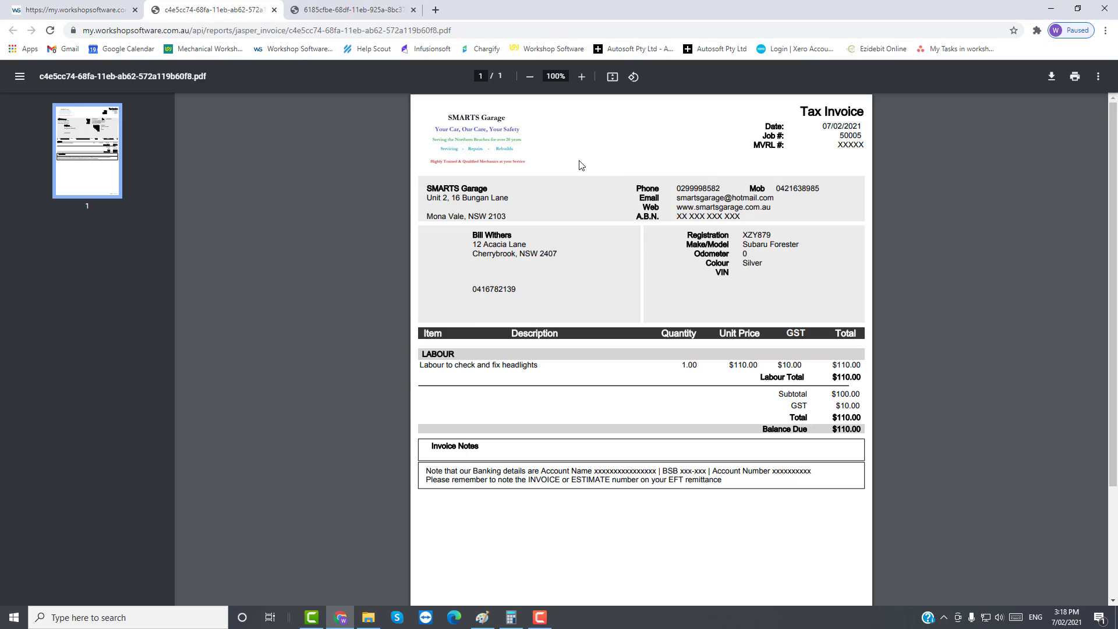
Step: Close the tax invoice PDF and print the updated job card as a PDF
left_click(274, 10)
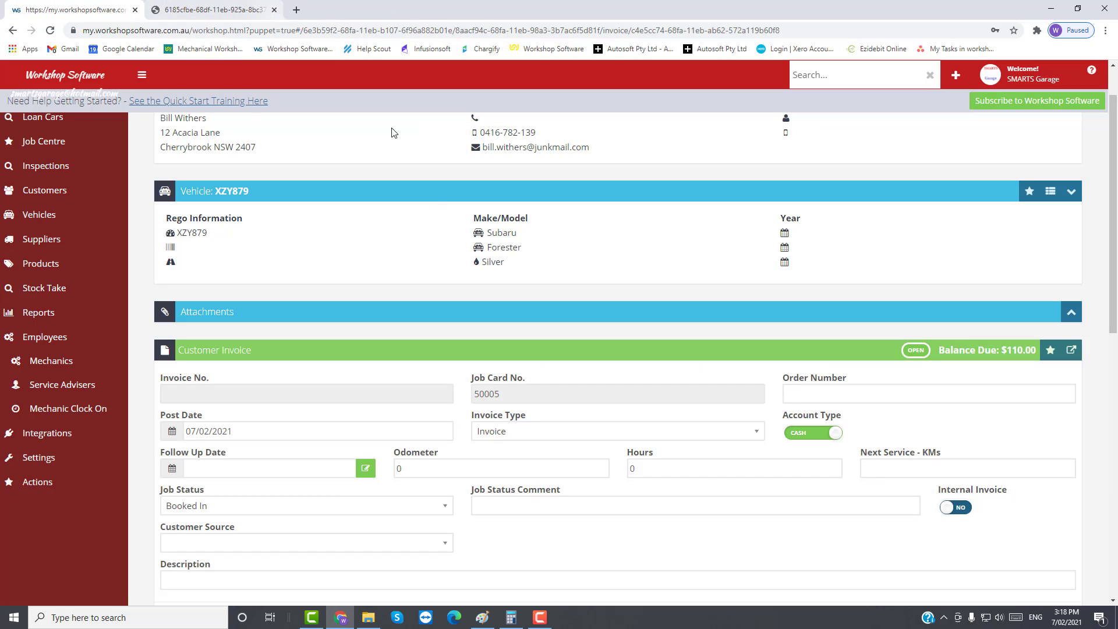
left_click(1072, 350)
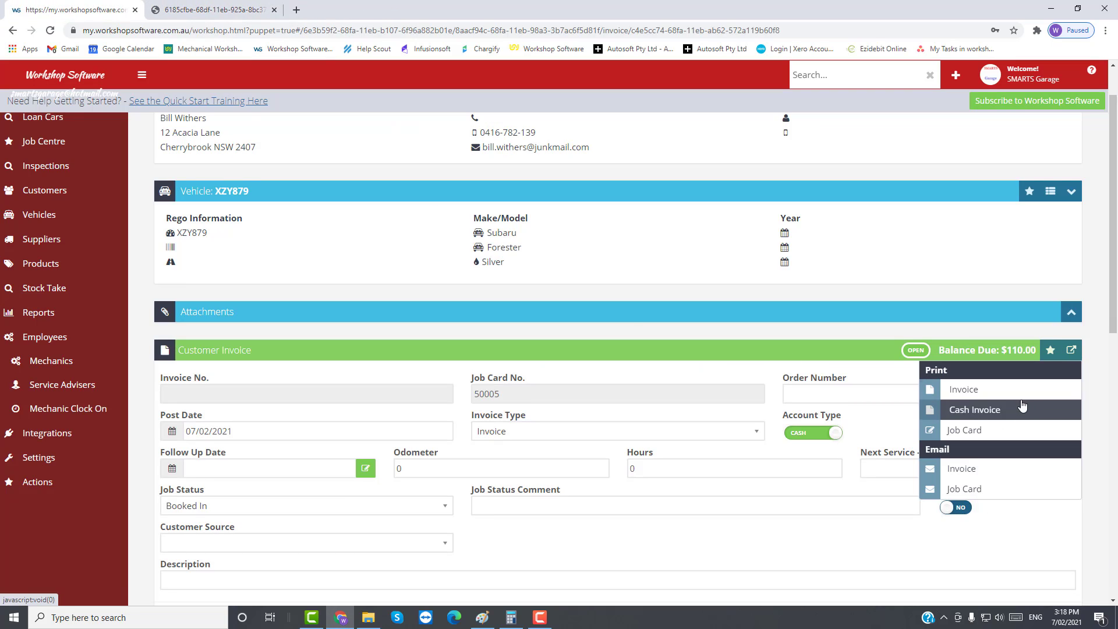
left_click(955, 429)
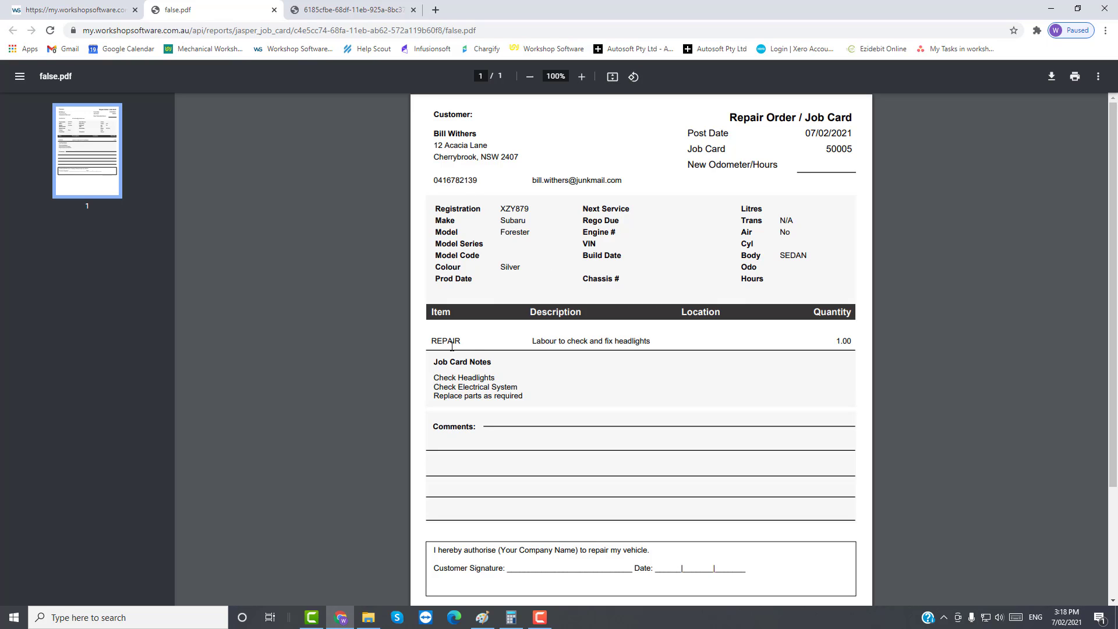
Step: Highlight the REPAIR item, quantity 1.00, three note lines and company name placeholder on the job card
left_click_drag(434, 343, 438, 337)
left_click_drag(835, 340, 847, 342)
left_click_drag(451, 382, 529, 396)
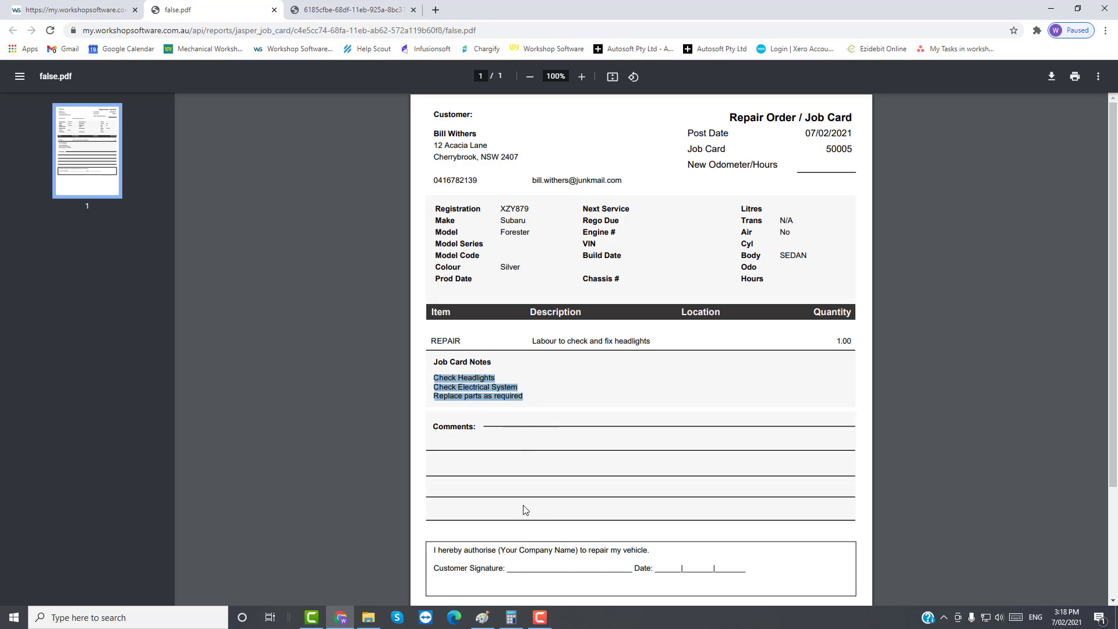
left_click_drag(500, 549, 560, 549)
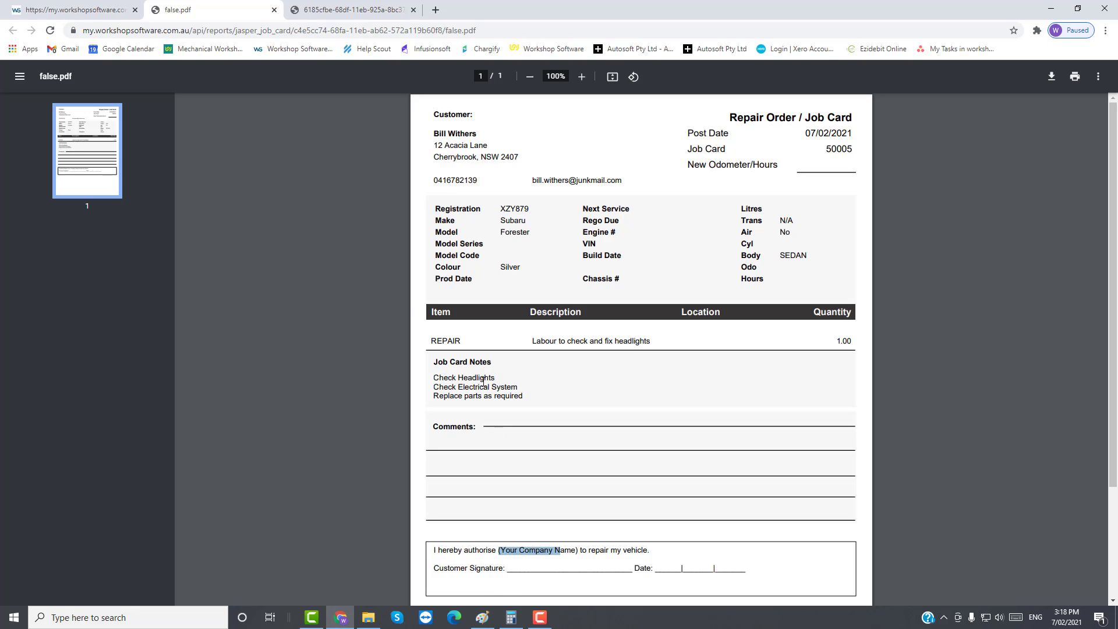
Step: Close the job card PDF and add a line of 2 GW1456 Headlight Globes at $6.75
key("ctrl+w")
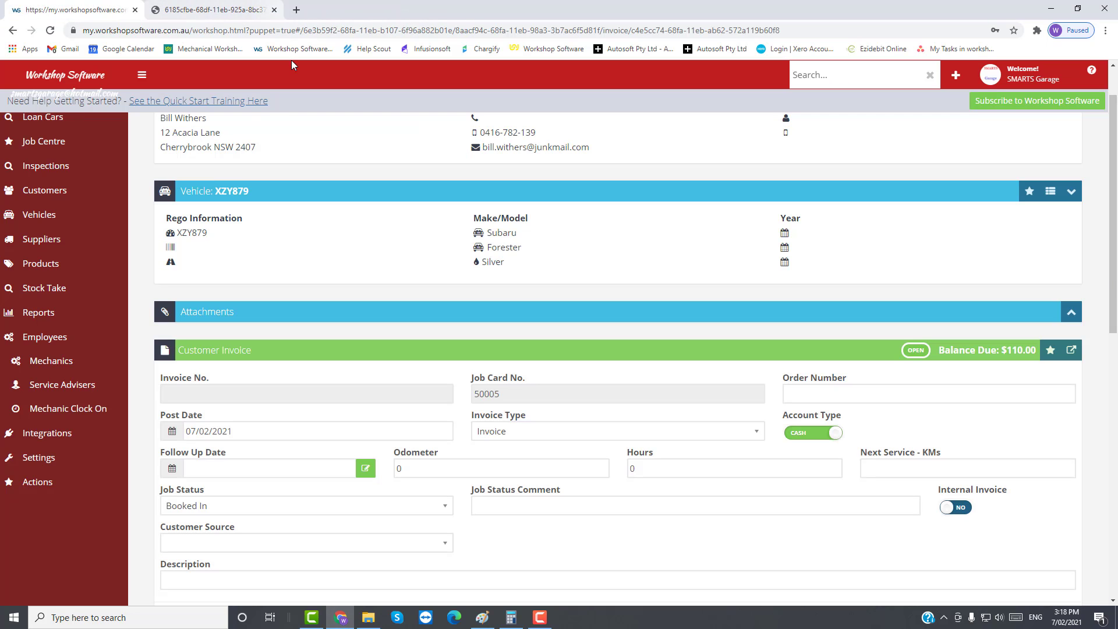
scroll(455, 381, "down", 7)
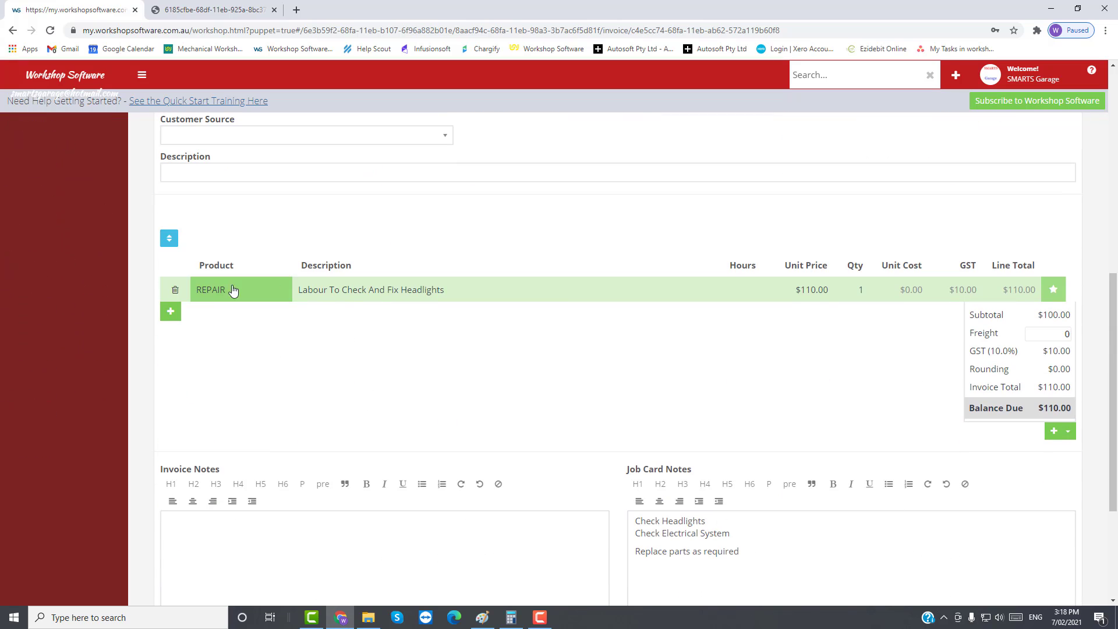
left_click(170, 311)
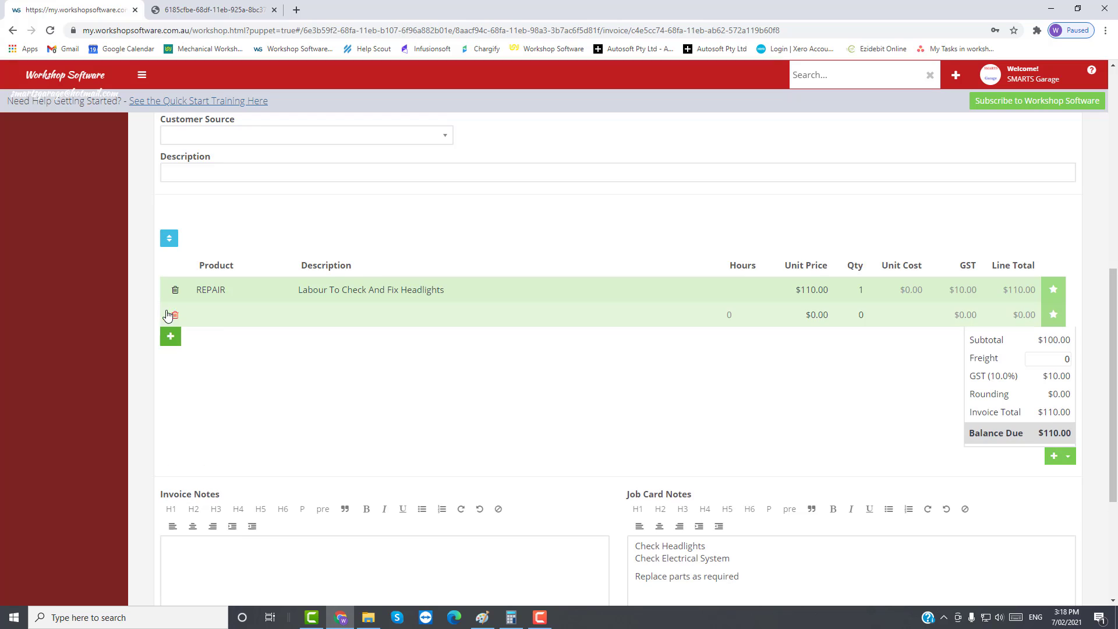
left_click(225, 320)
type("glob")
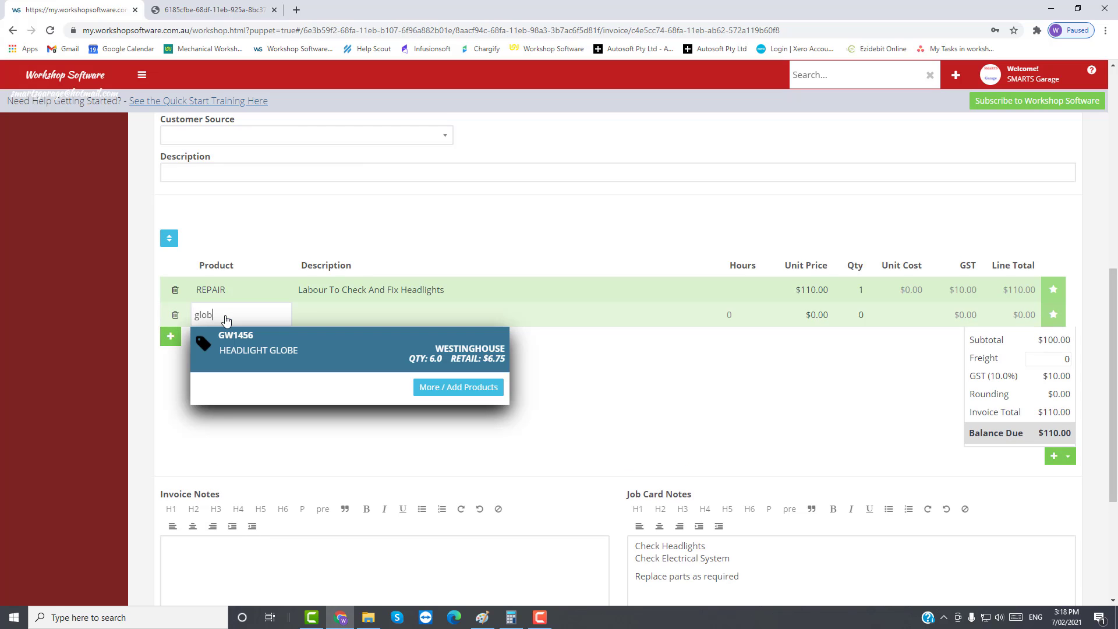
left_click(265, 358)
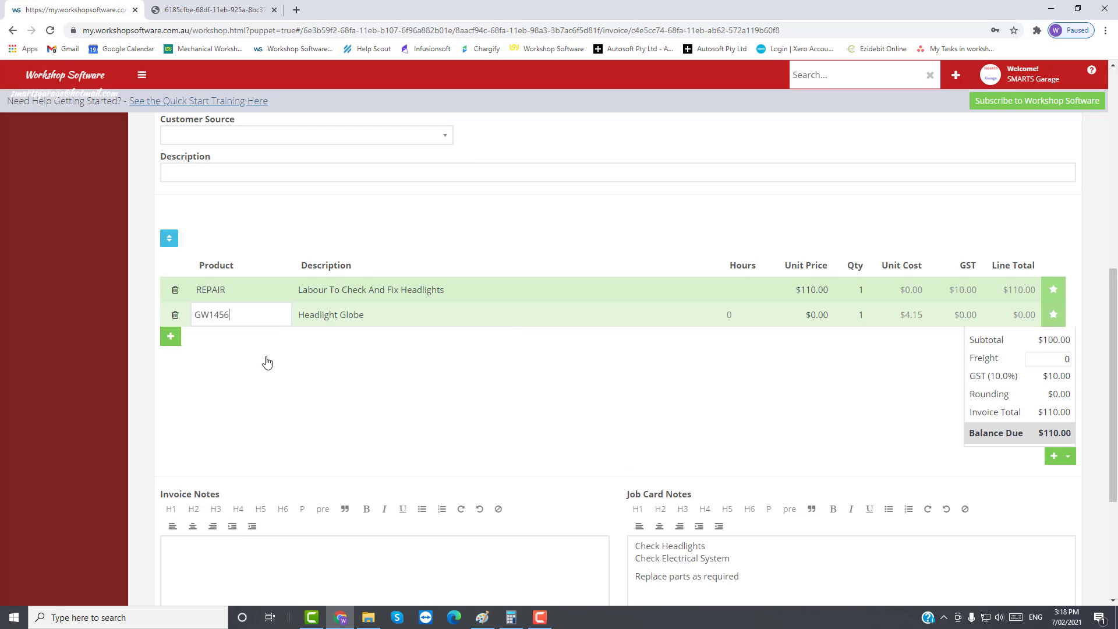
left_click(860, 315)
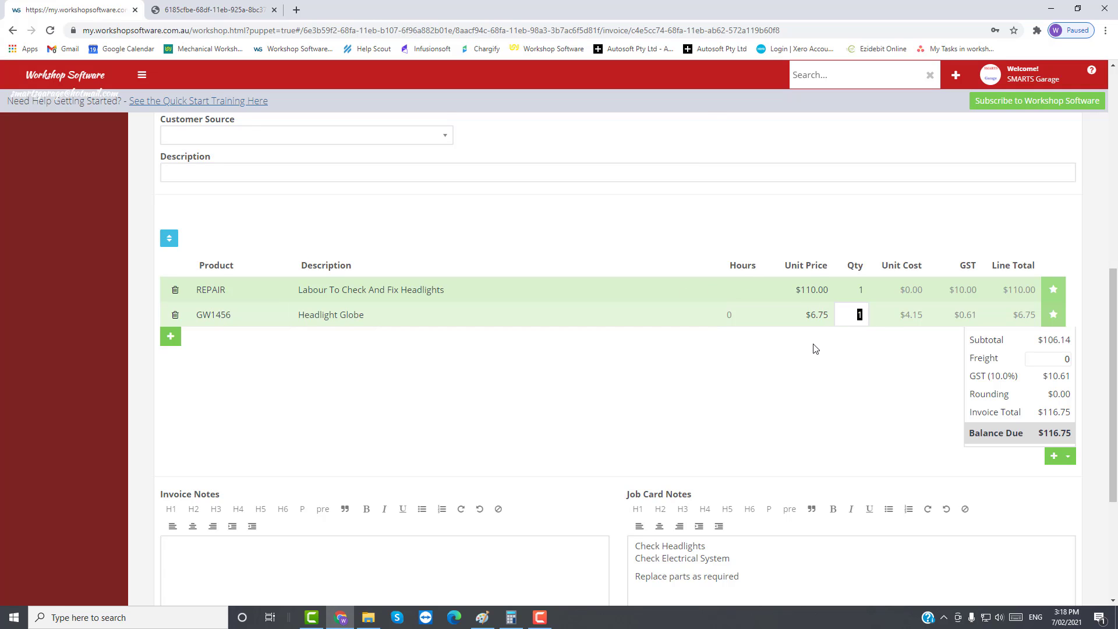
type("2")
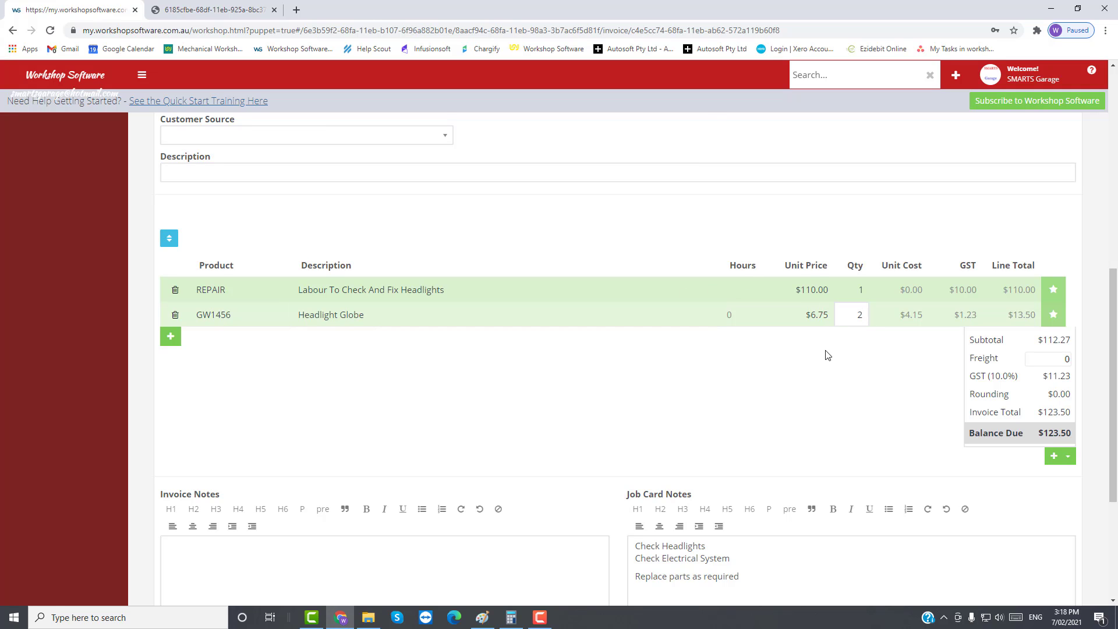
left_click(826, 351)
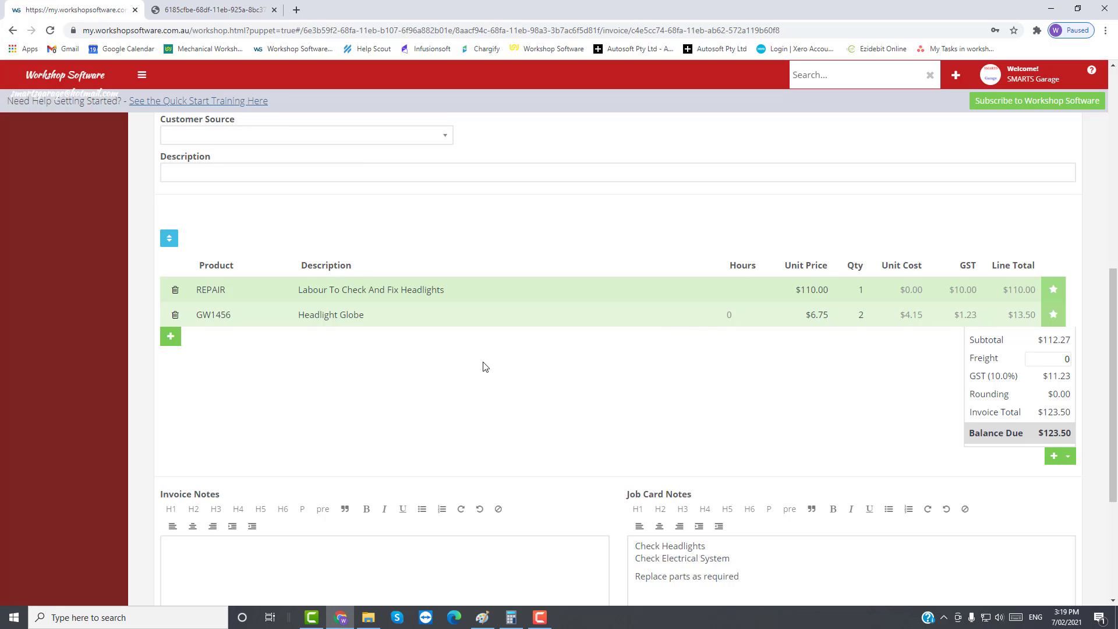
Step: Save the $123.50 invoice and bring up the Customer Invoice Actions menu
scroll(484, 366, "down", 2)
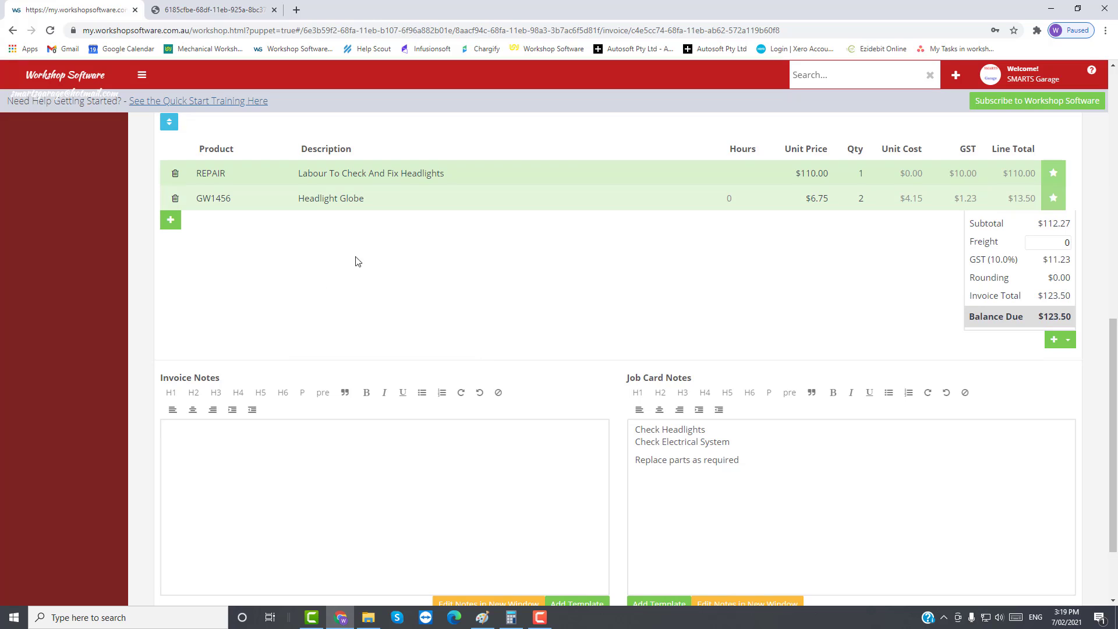
scroll(841, 431, "down", 1)
scroll(843, 440, "down", 1)
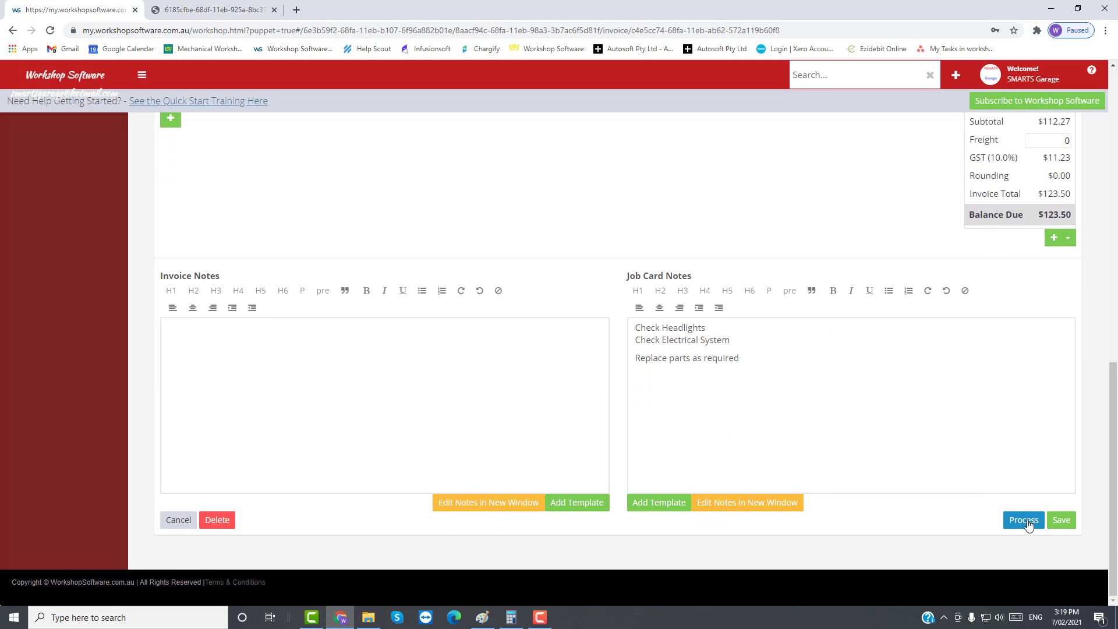
left_click(1061, 521)
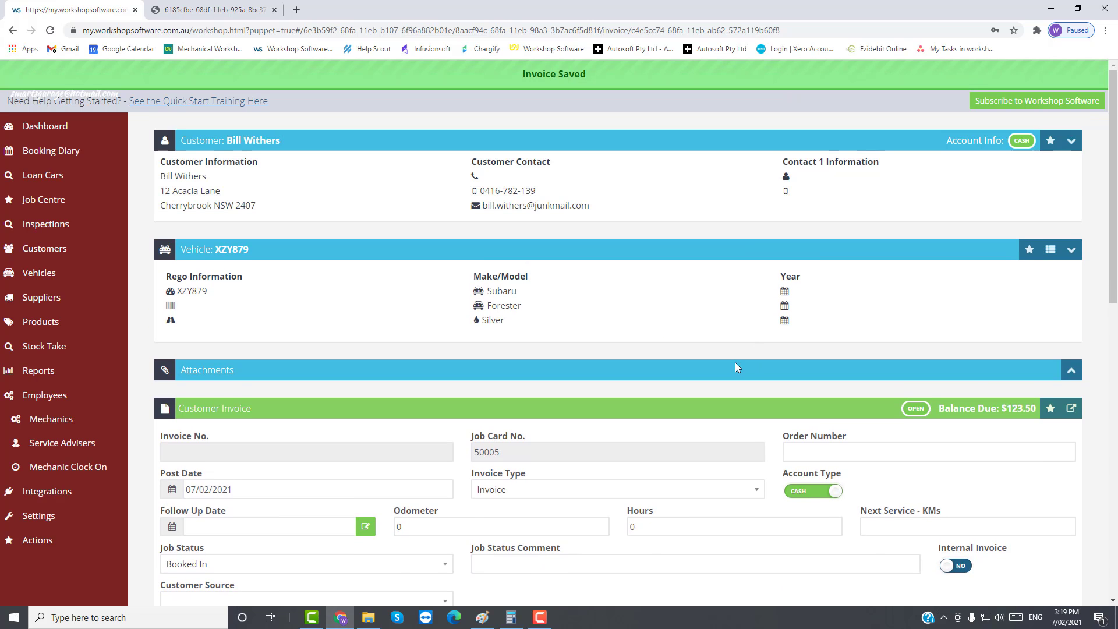
scroll(812, 425, "down", 3)
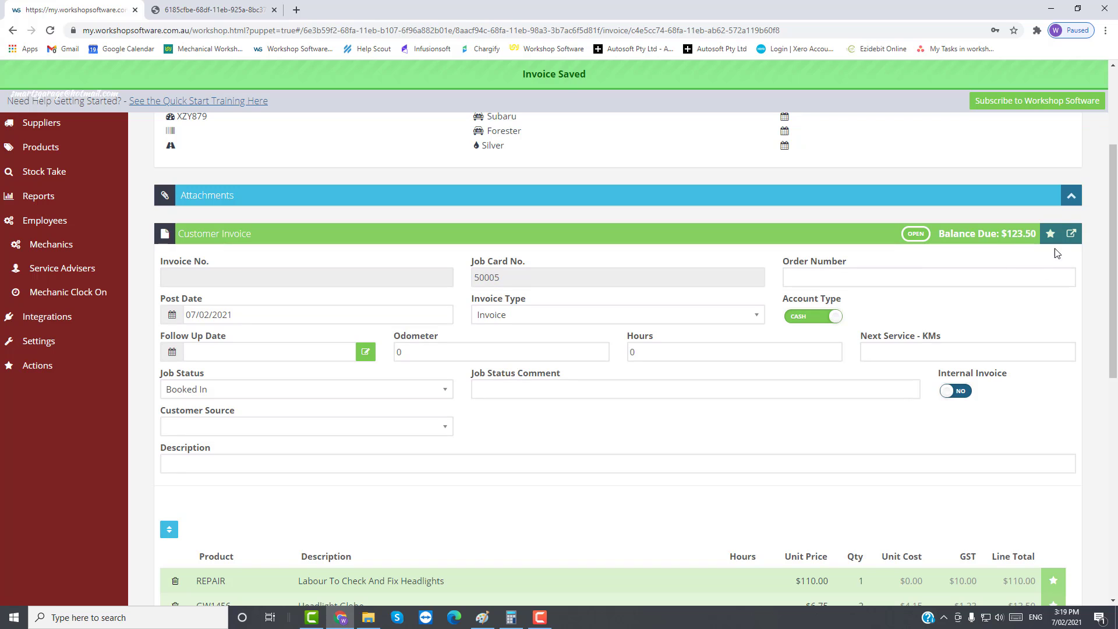
left_click(1050, 233)
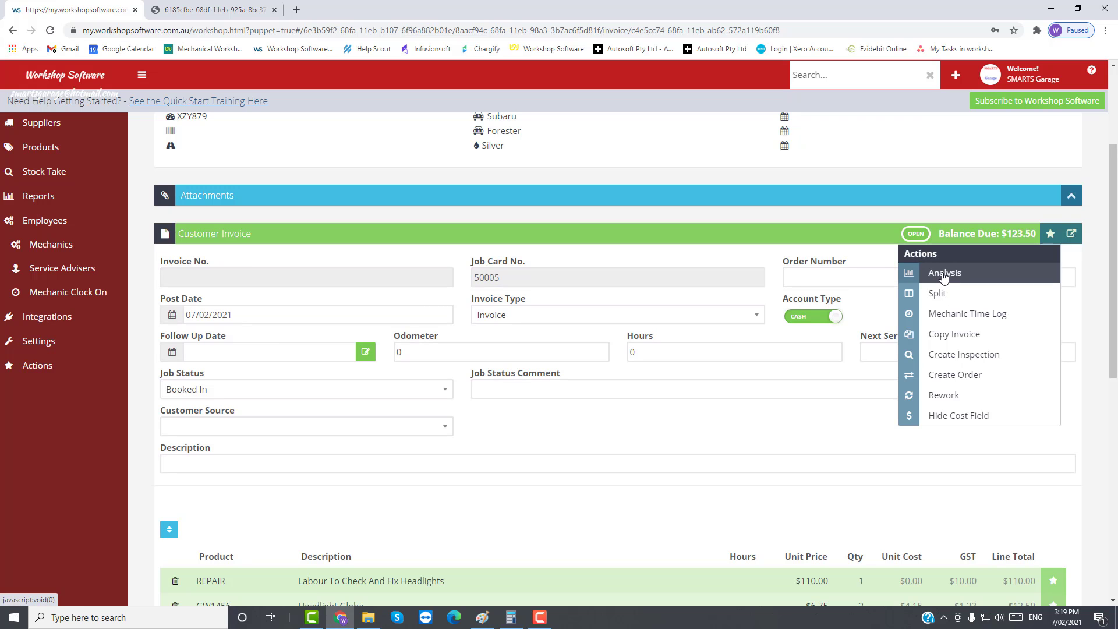
left_click(943, 274)
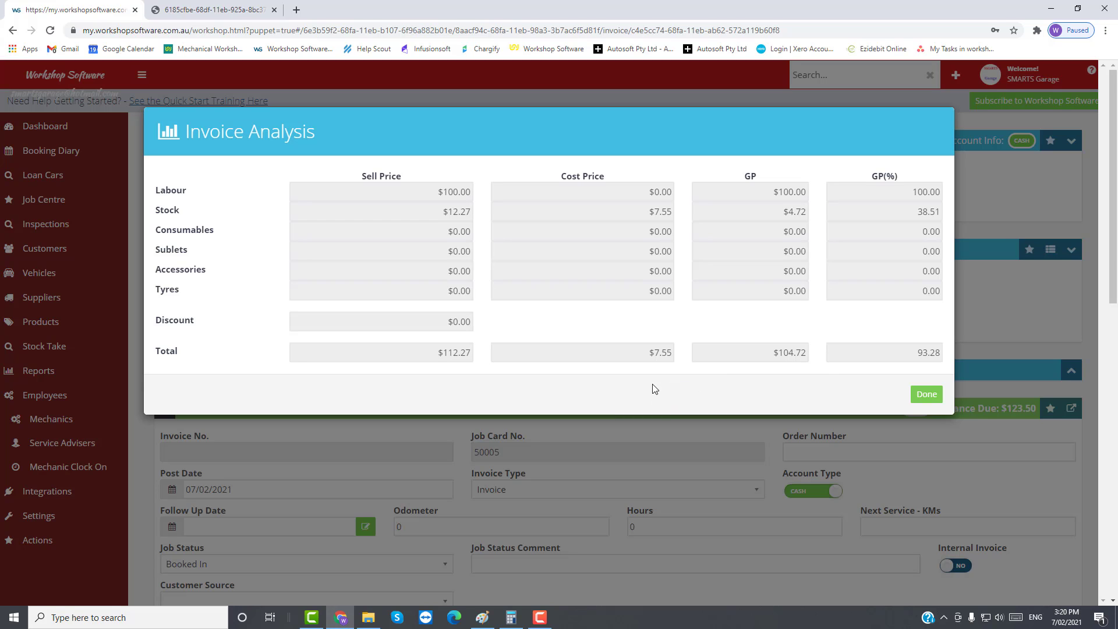
Step: Close the invoice analysis and show the action choices for the REPAIR labour line
left_click(926, 395)
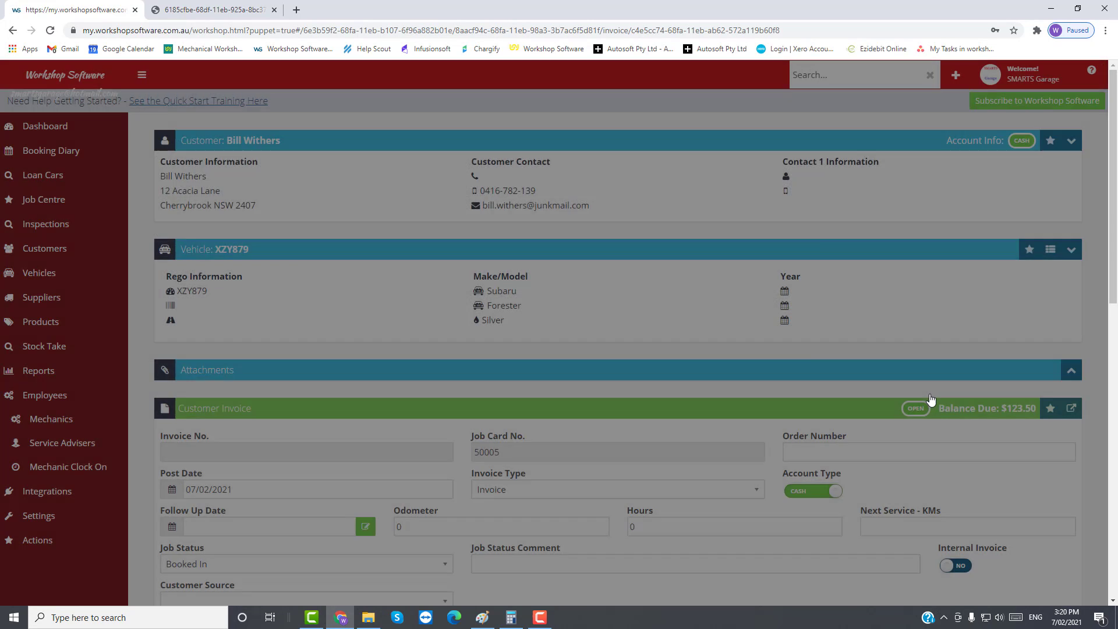
scroll(931, 398, "down", 8)
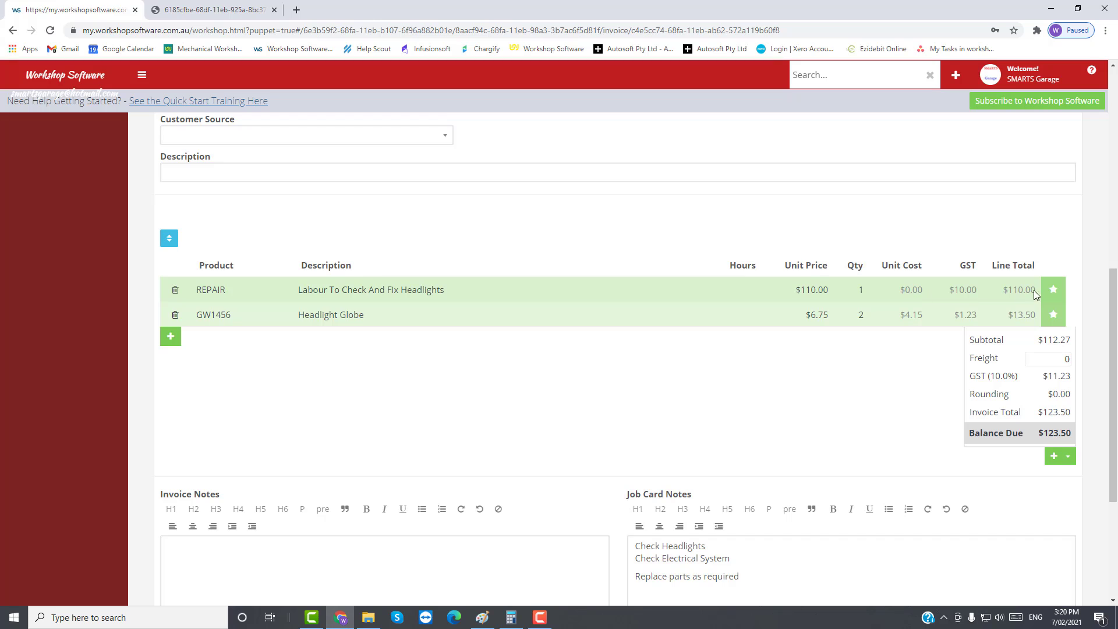
left_click(1052, 289)
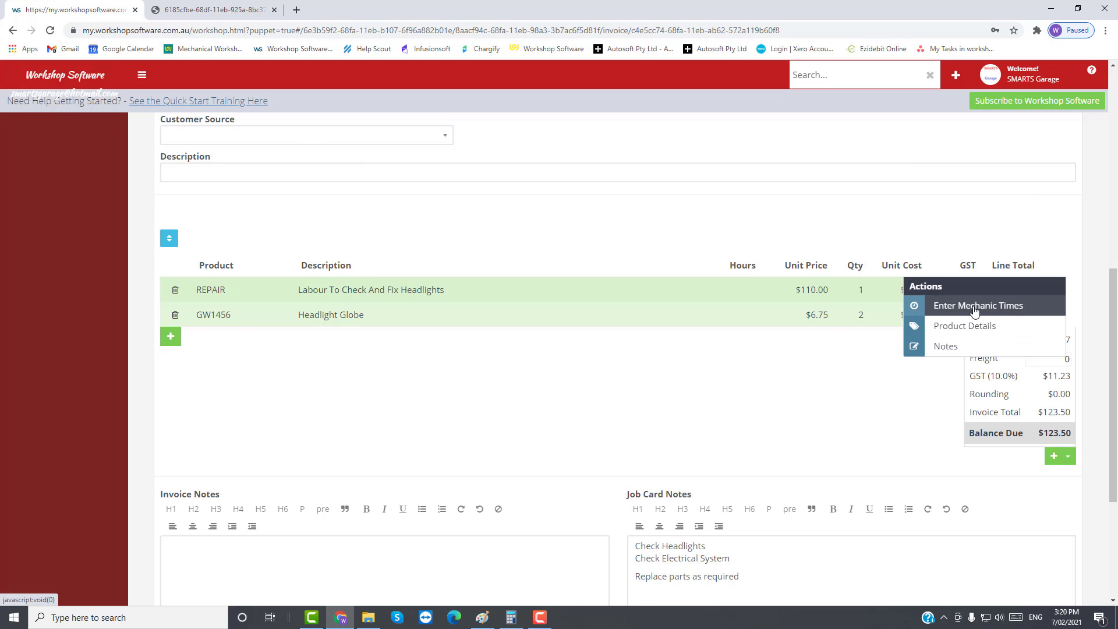
Step: Enter the mechanic's REPAIR time from 9:05 to 10:30 AM on 07/02/21, giving 1.42 hours
left_click(975, 311)
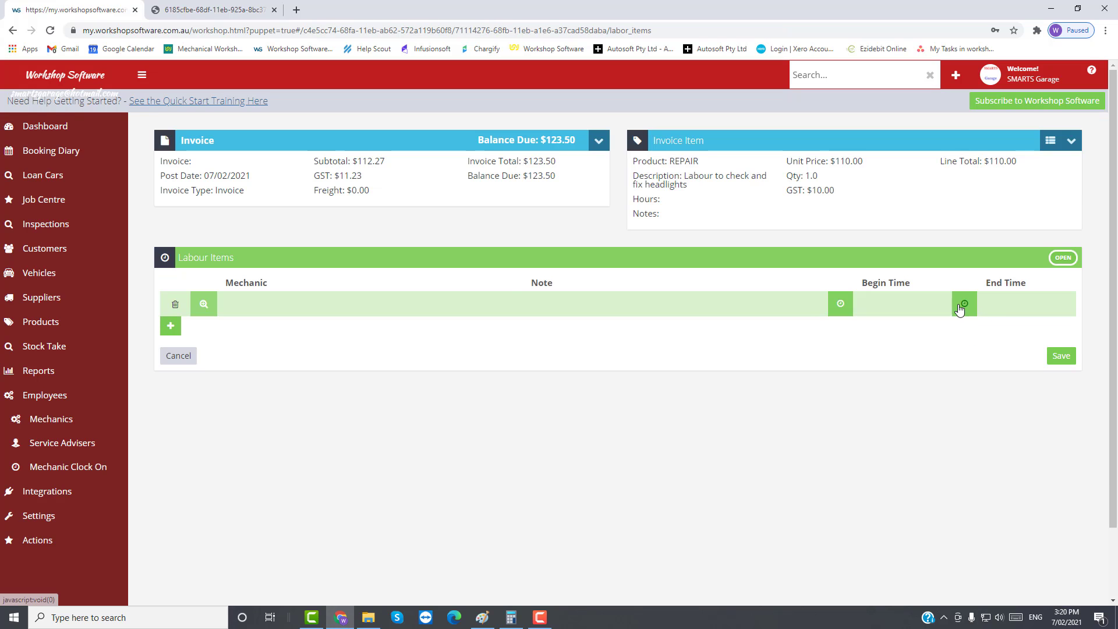
left_click(285, 299)
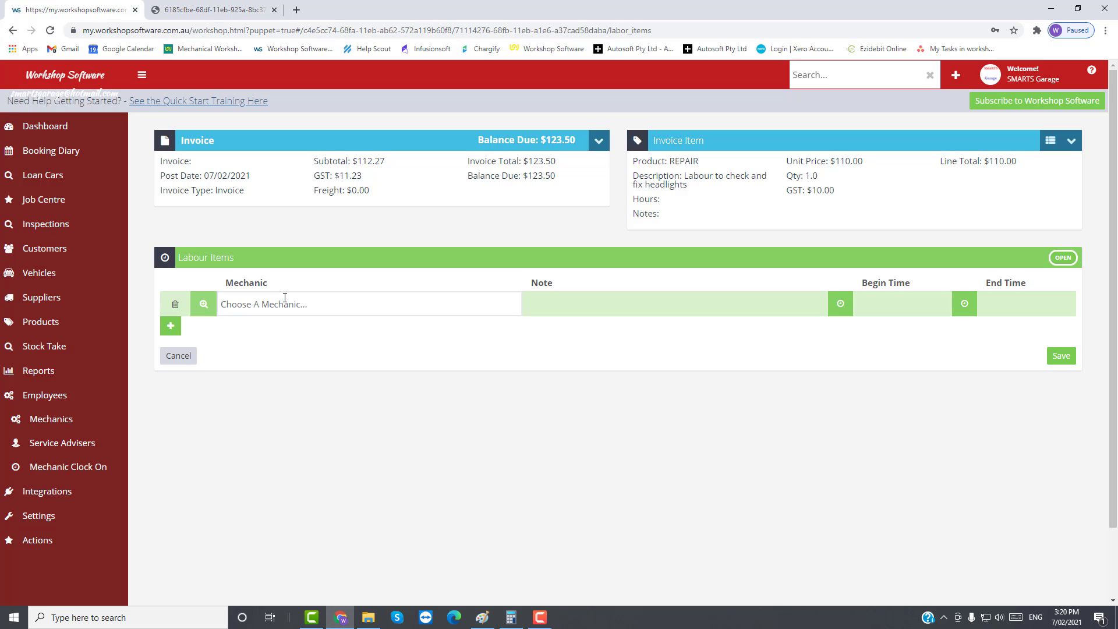
type("bill")
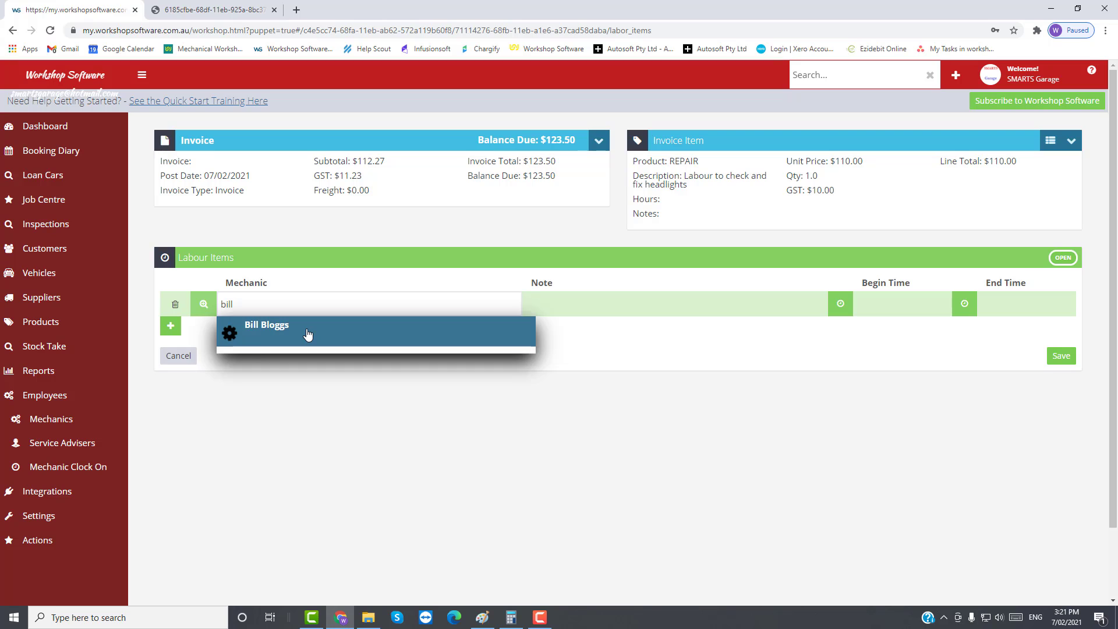
left_click(307, 333)
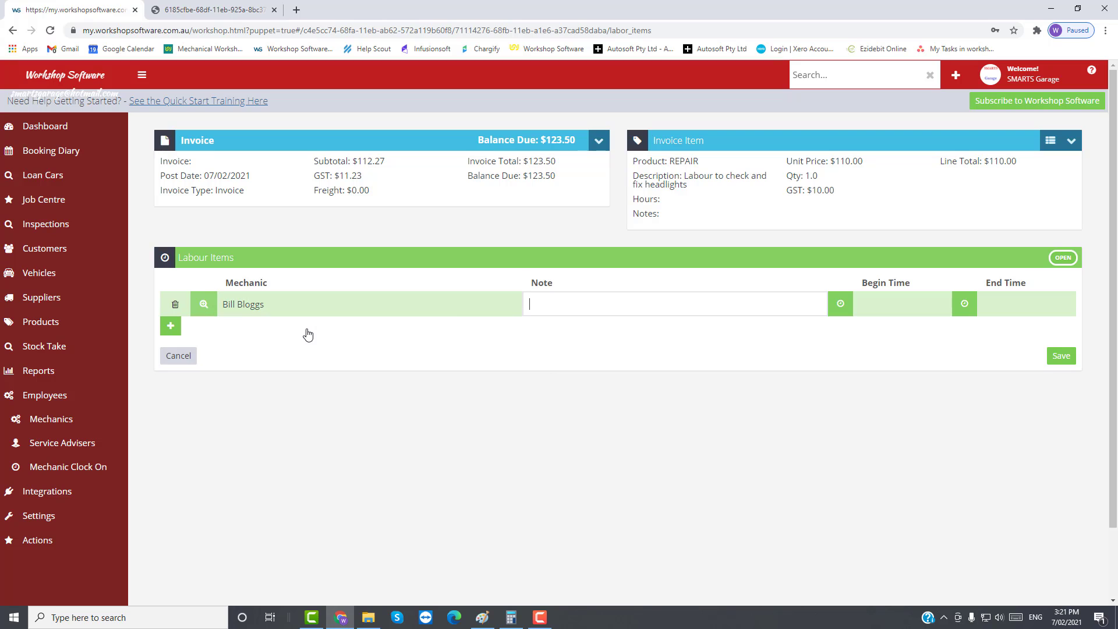
left_click(841, 304)
left_click(897, 382)
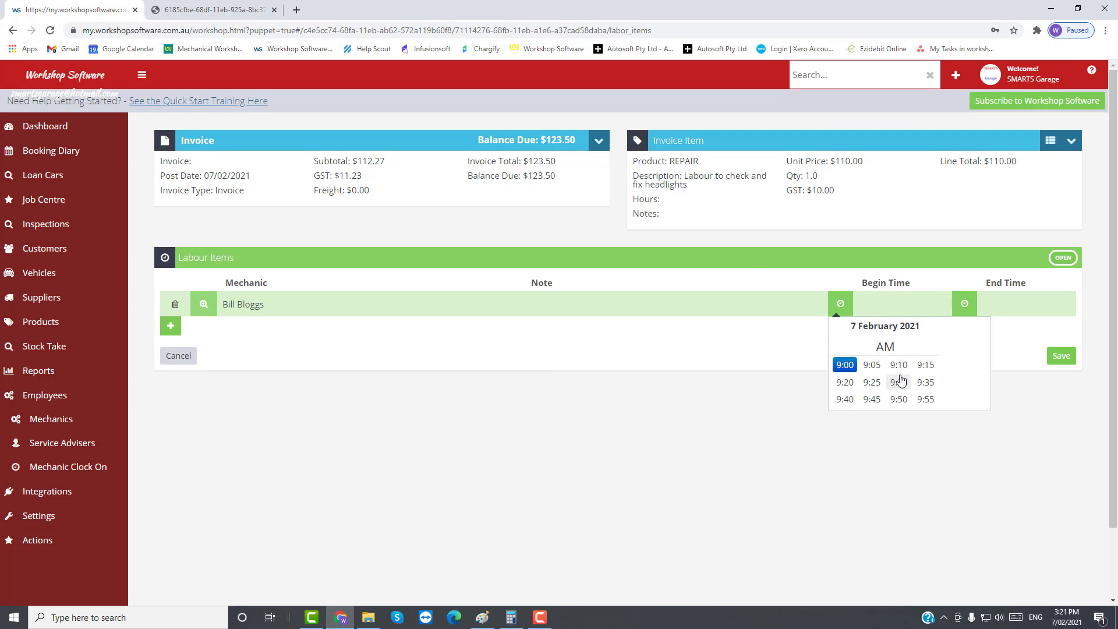
left_click(871, 365)
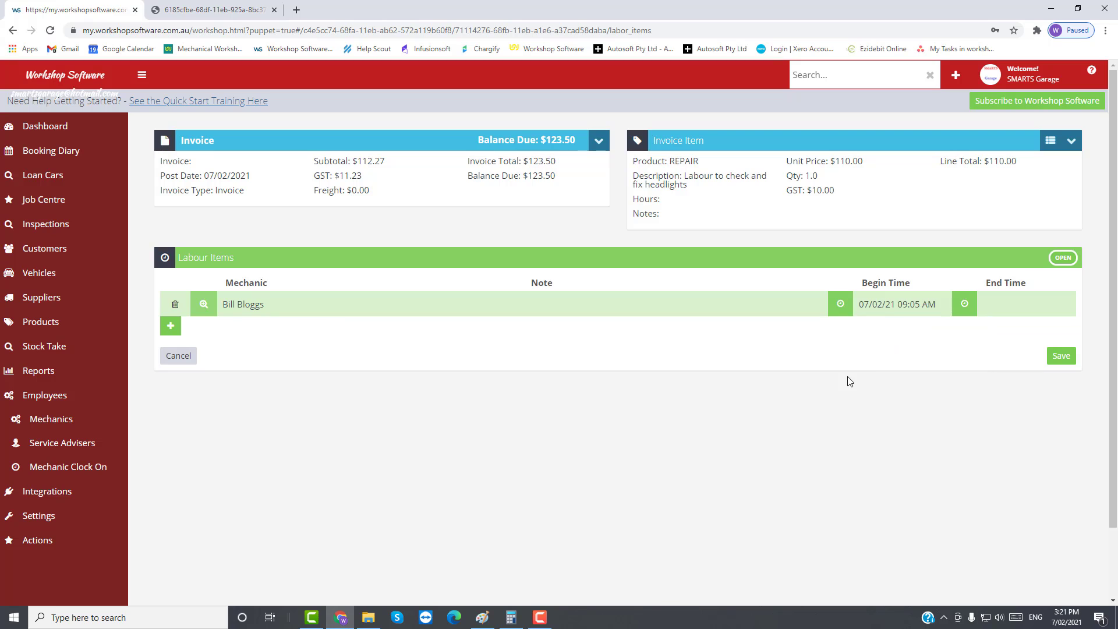
left_click(964, 303)
left_click(1034, 382)
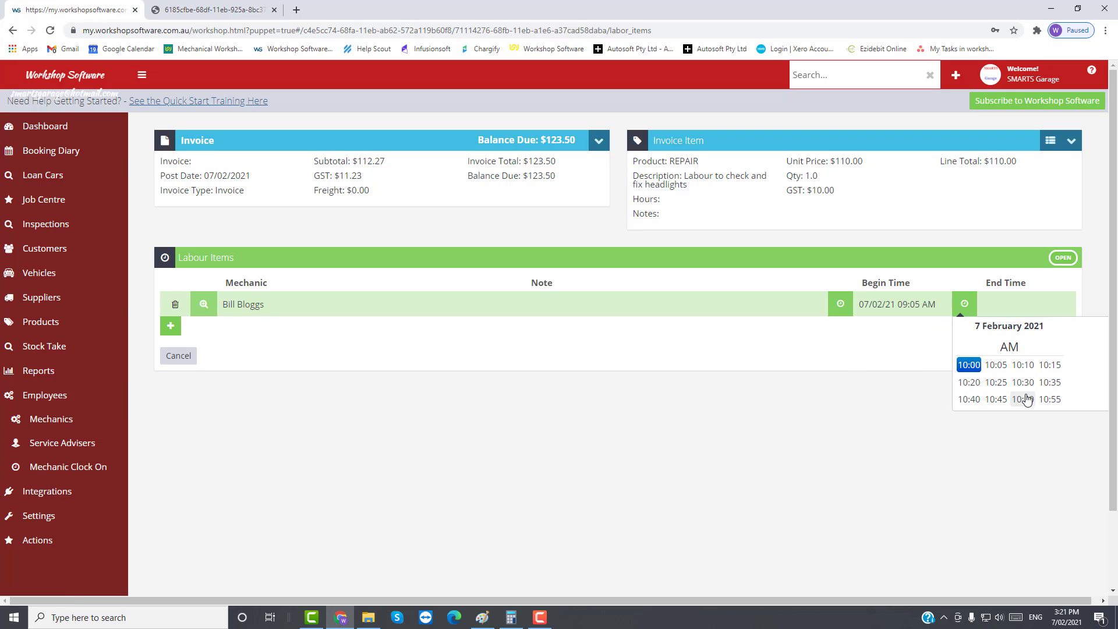
left_click(1023, 382)
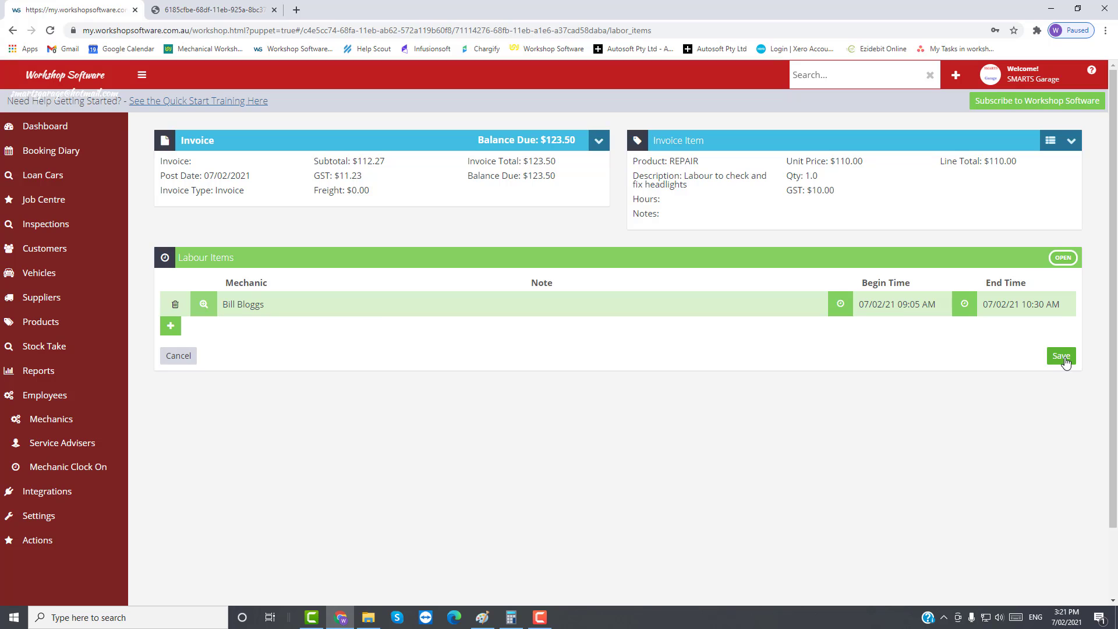
left_click(1064, 358)
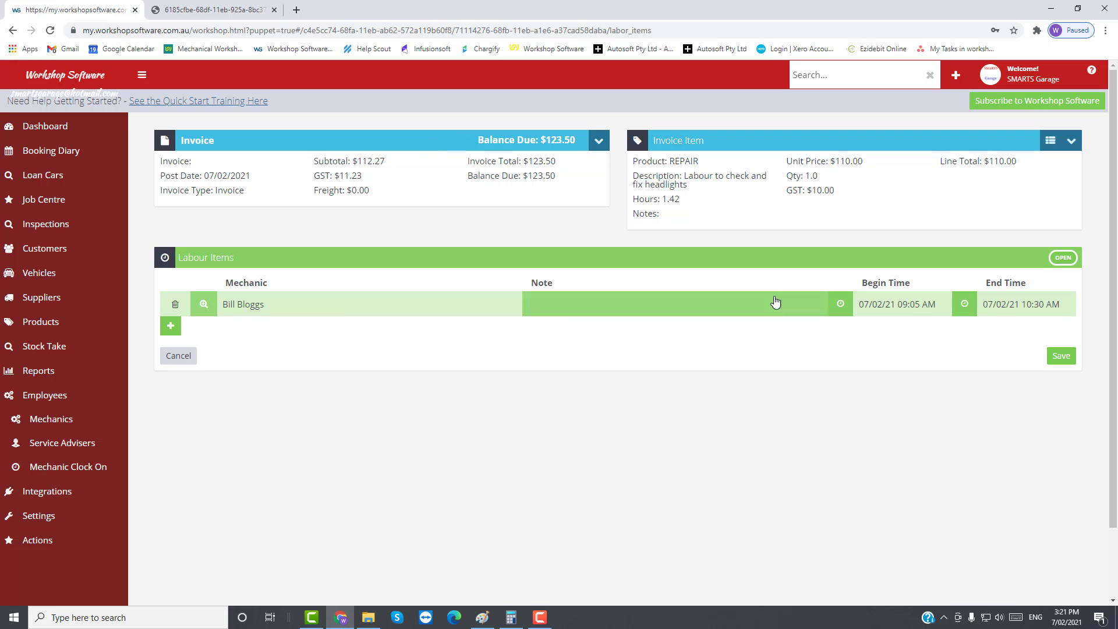
Step: Save the invoice with logged labour and review its analysis: $48.28 labour cost, 50.28% margin
left_click(192, 143)
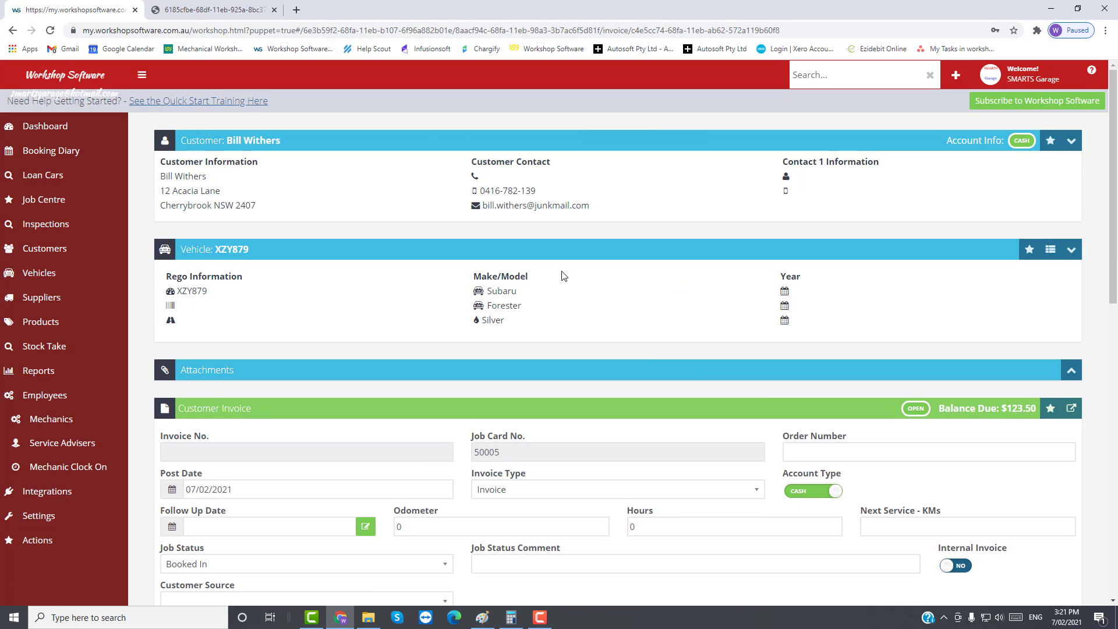
scroll(845, 407, "down", 10)
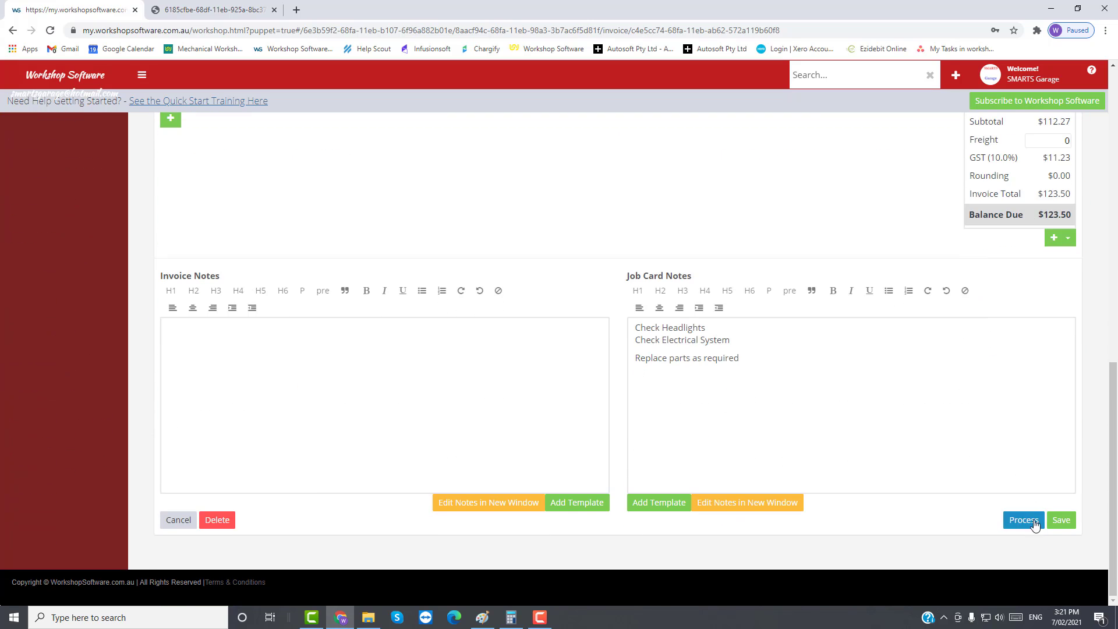
left_click(1060, 523)
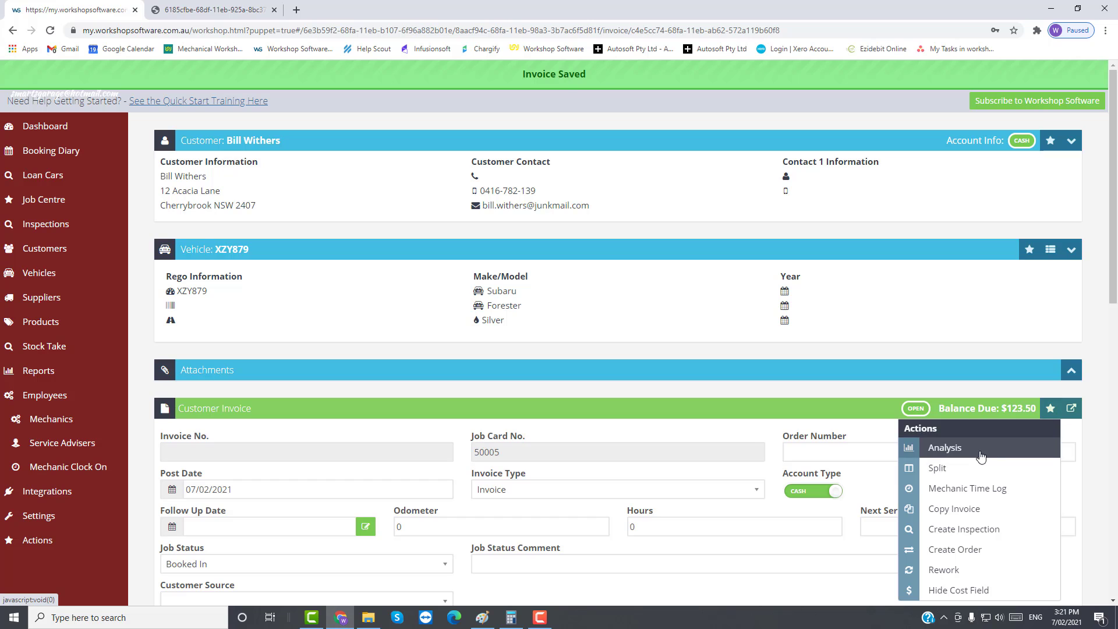
left_click(960, 447)
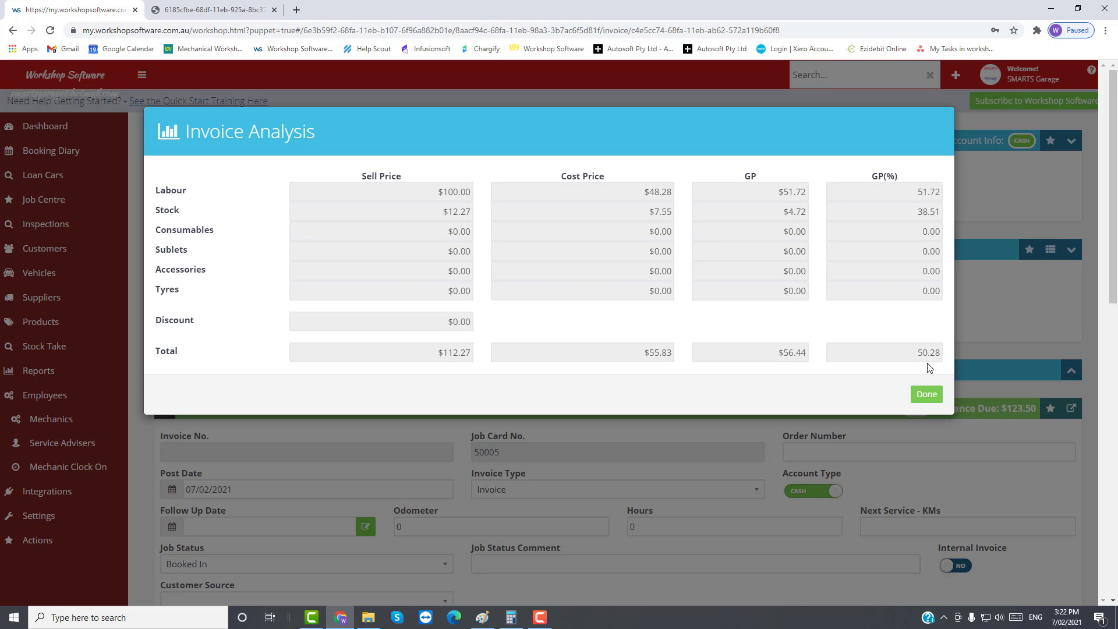
left_click(926, 394)
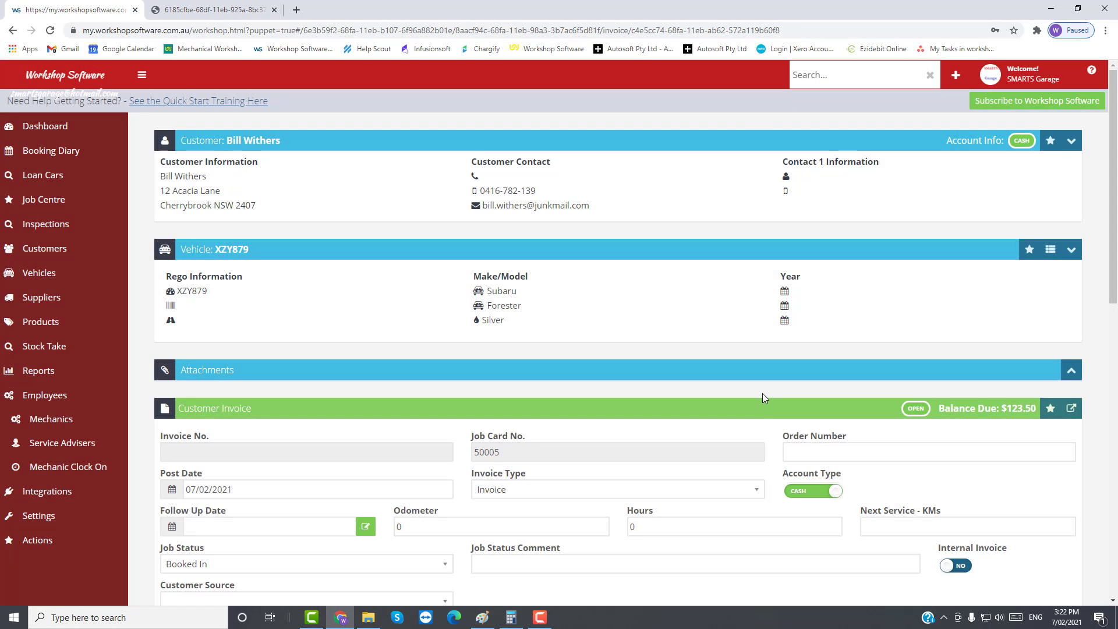
scroll(761, 406, "down", 7)
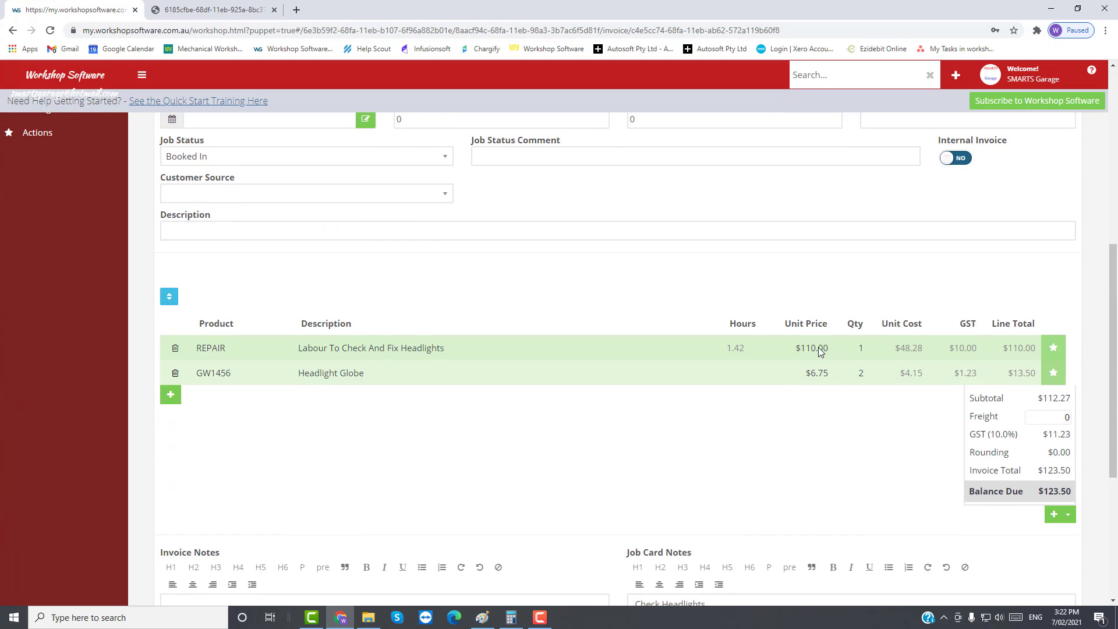
scroll(897, 308, "up", 4)
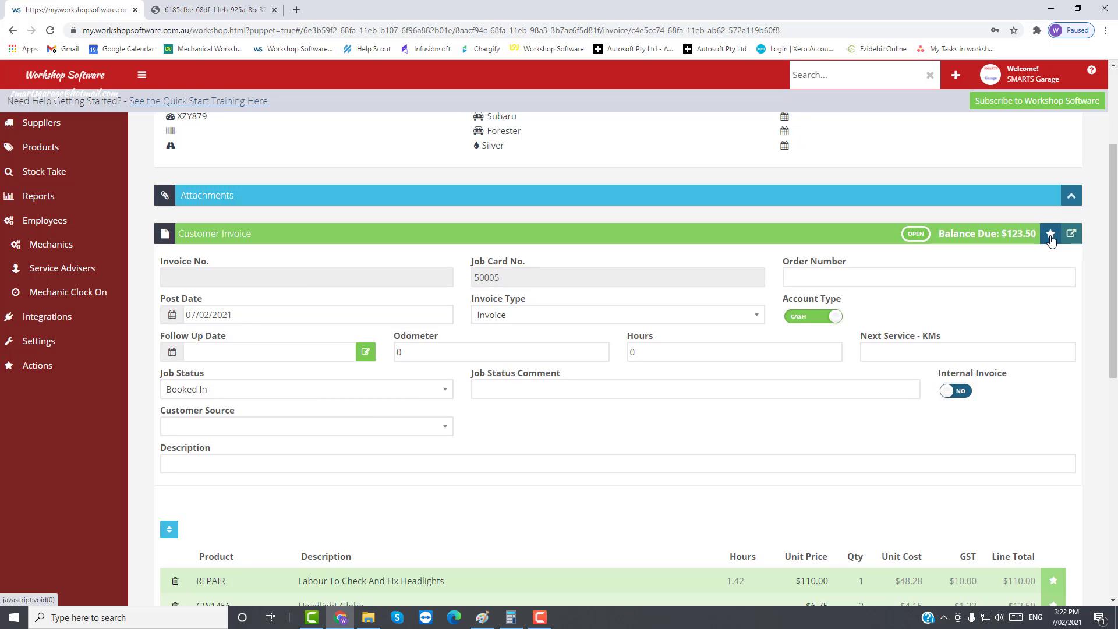
scroll(847, 575, "down", 2)
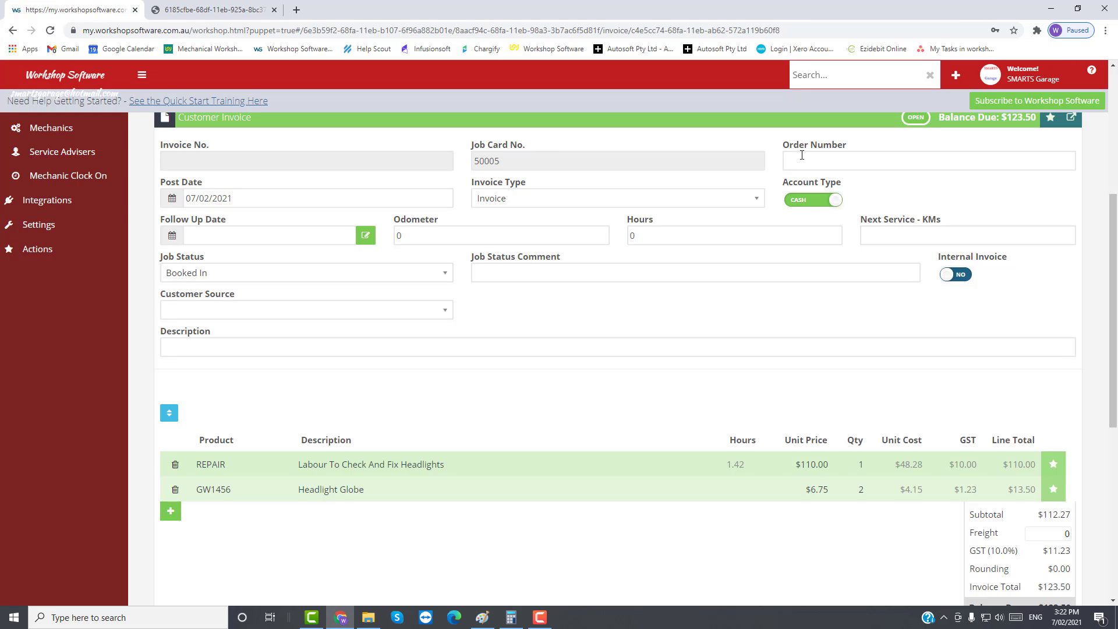
Step: Enter the customer's order number, change the invoice type to Quote, and save the job
left_click(803, 159)
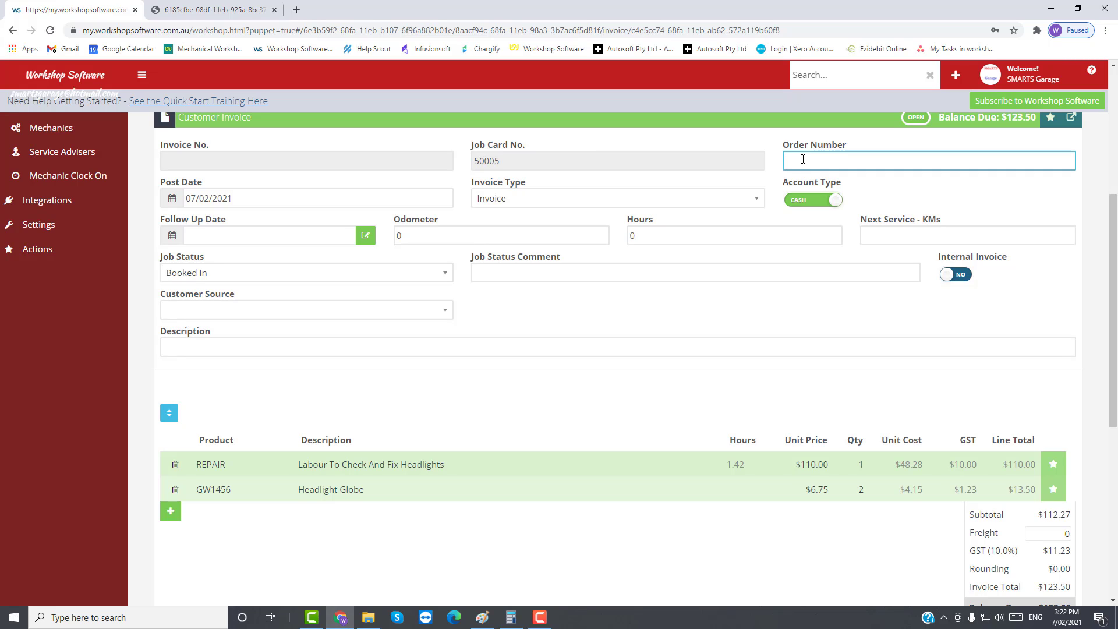
left_click(758, 202)
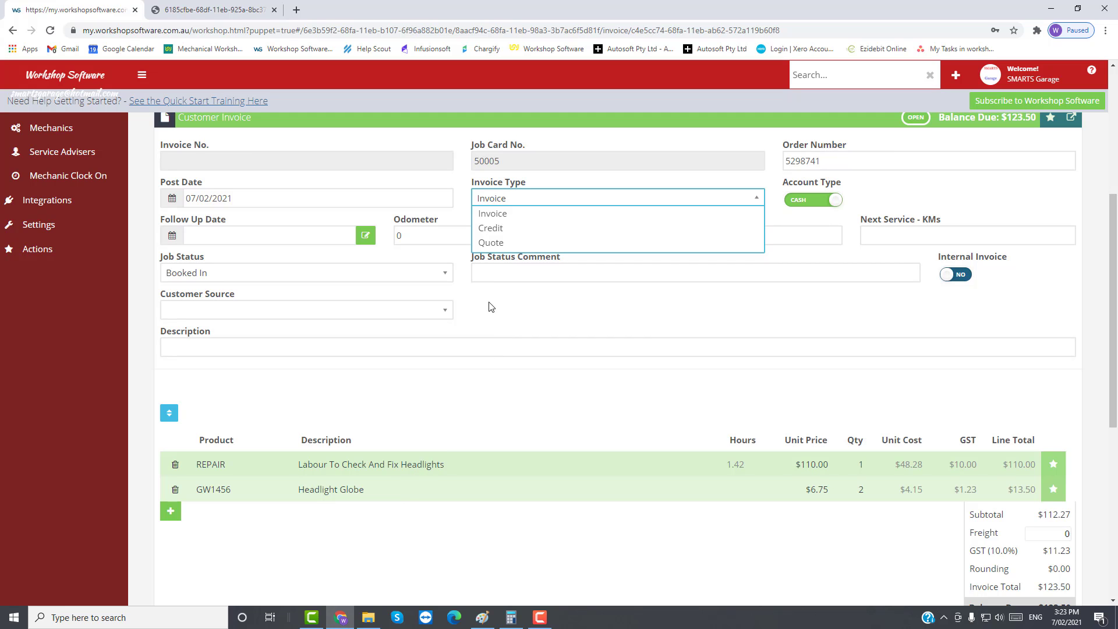
left_click(498, 242)
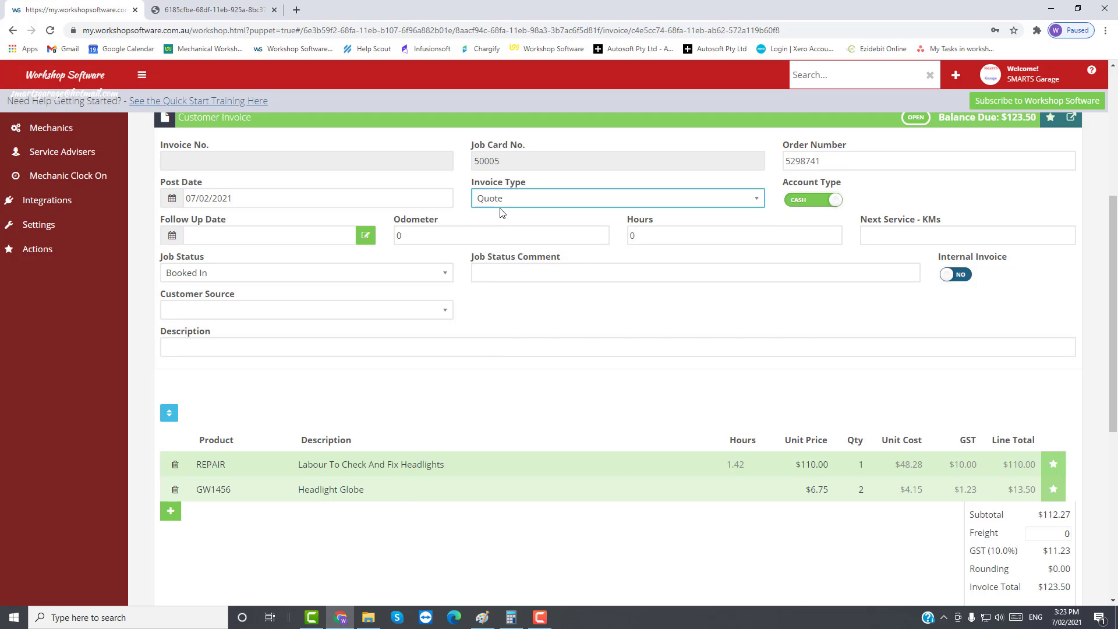
scroll(983, 486, "down", 7)
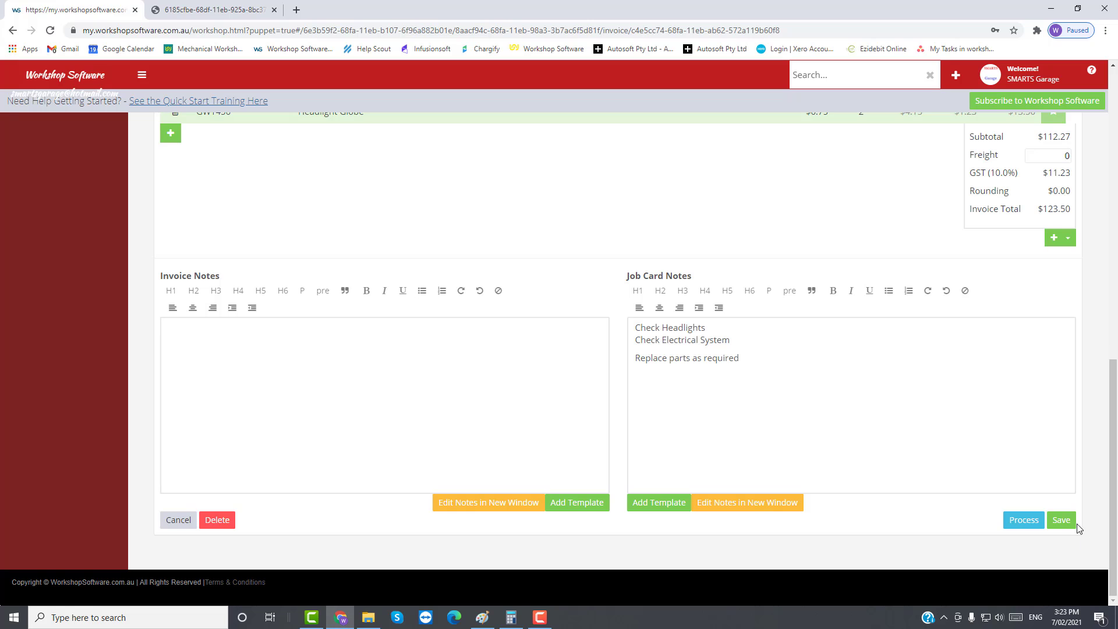
left_click(1057, 524)
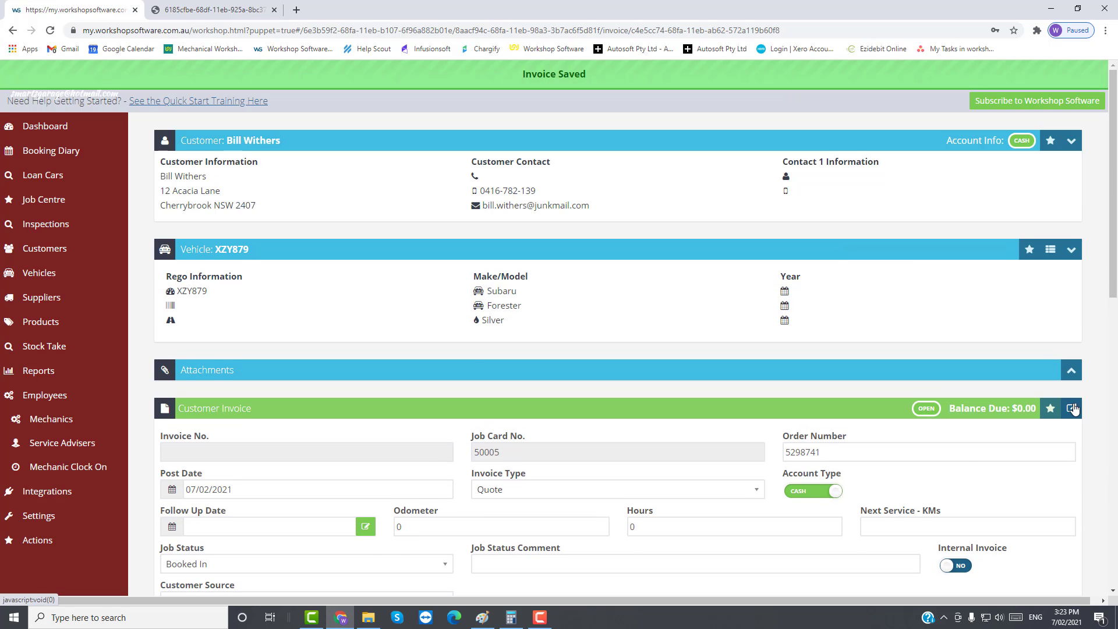
Step: Print the job as a Quote and check the Estimate title in the PDF
left_click(1073, 409)
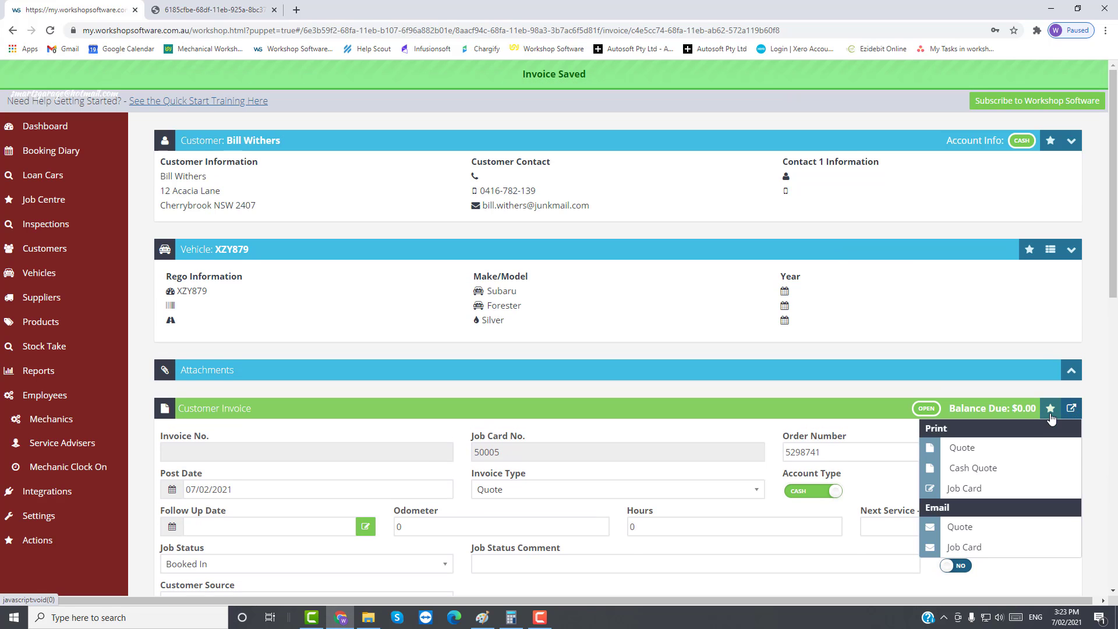
left_click(965, 452)
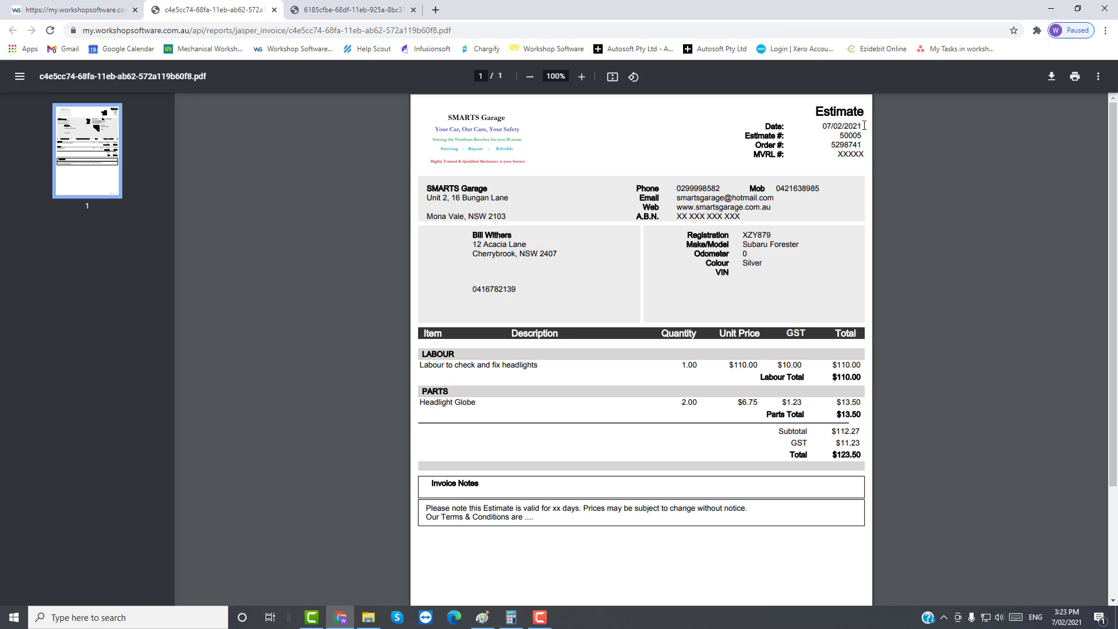
left_click_drag(816, 111, 869, 112)
left_click(489, 485)
Step: Review the estimate's invoice notes and placeholder day count, then close the PDF
left_click_drag(426, 506, 544, 523)
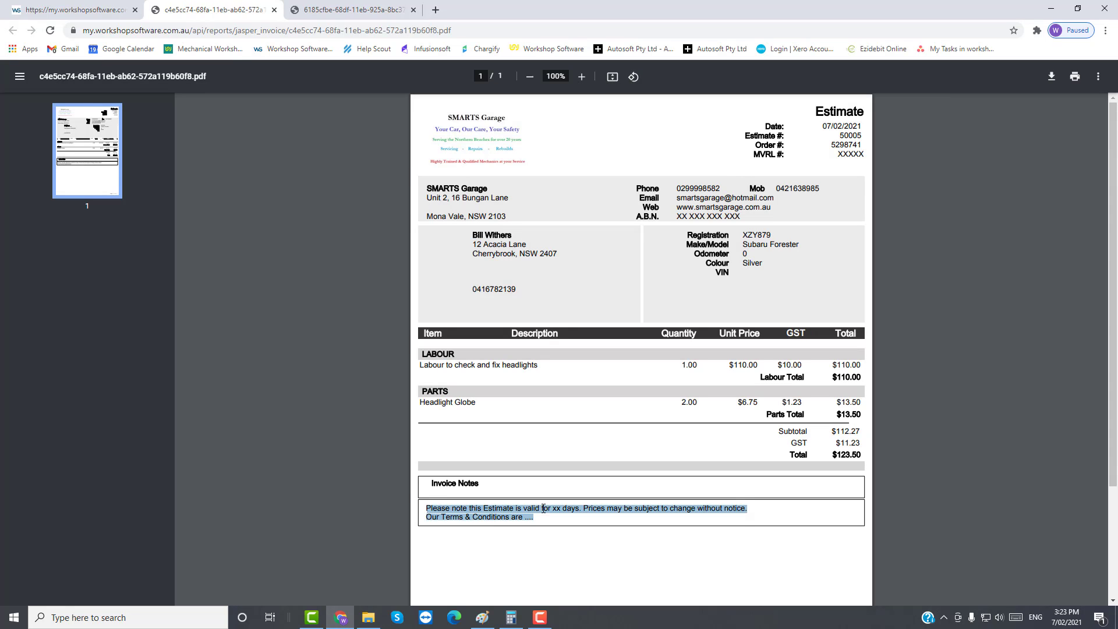
left_click(555, 513)
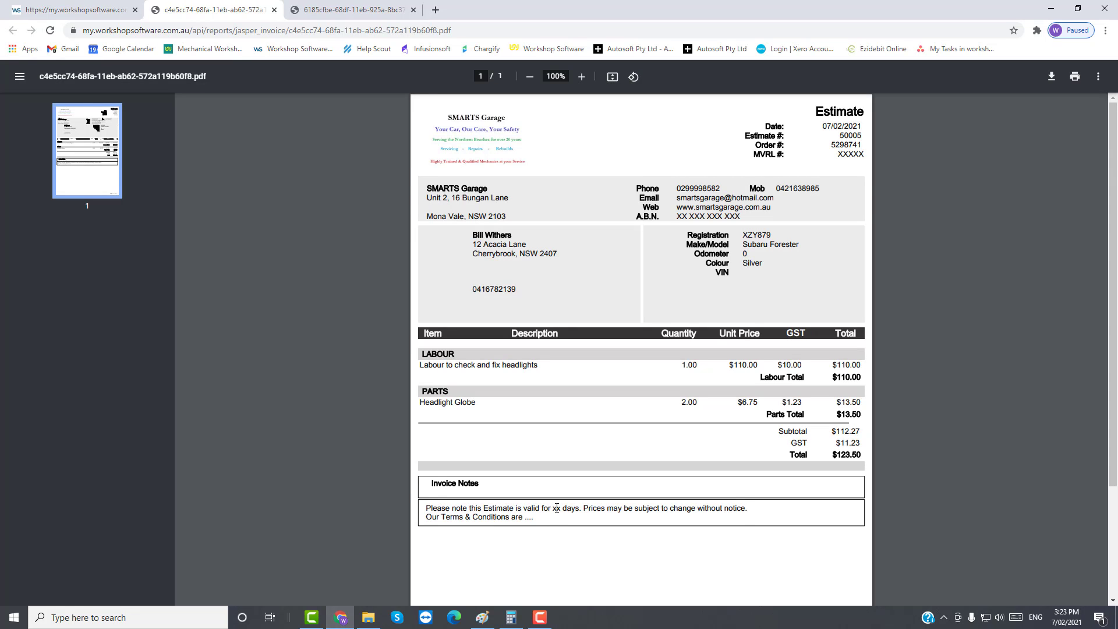
left_click_drag(556, 507, 565, 508)
left_click_drag(427, 508, 541, 524)
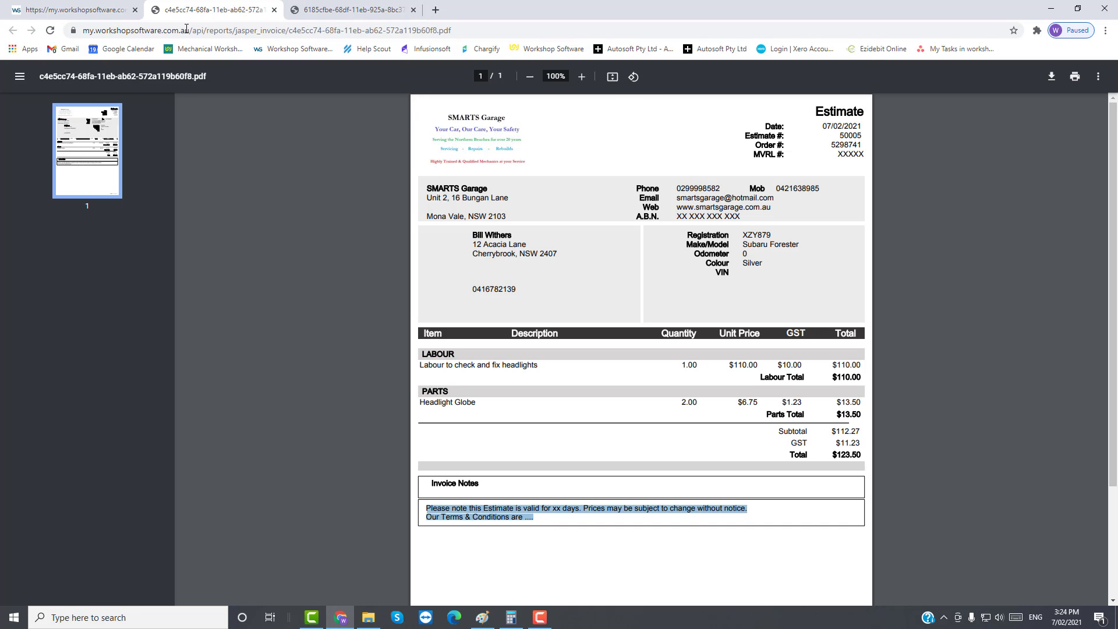
left_click(274, 10)
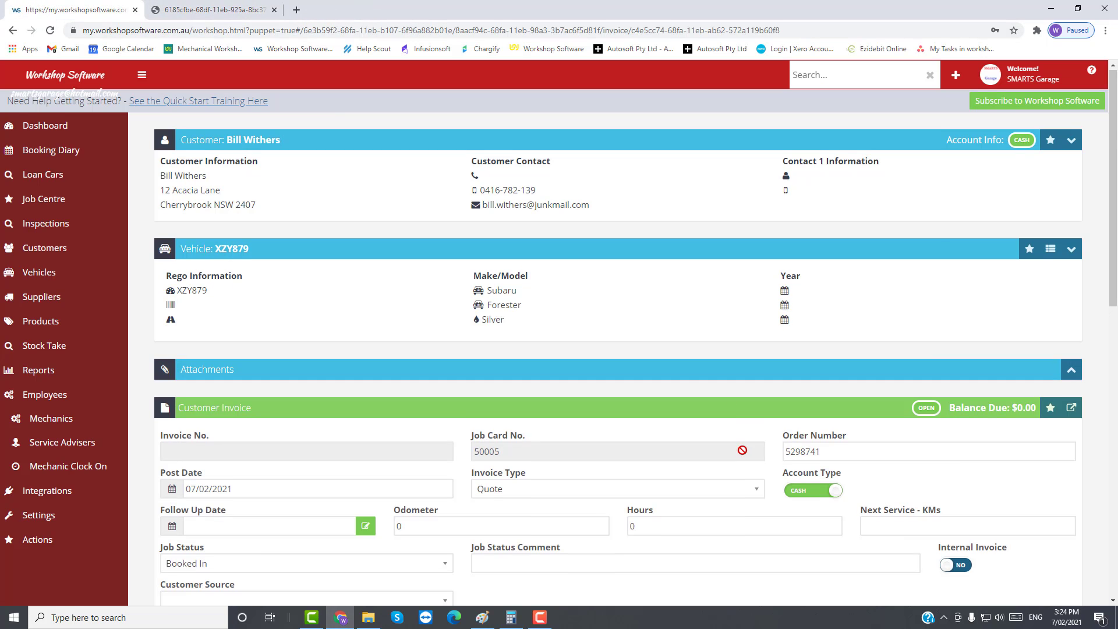
Step: Save the job while it is still a Quote
scroll(731, 439, "down", 8)
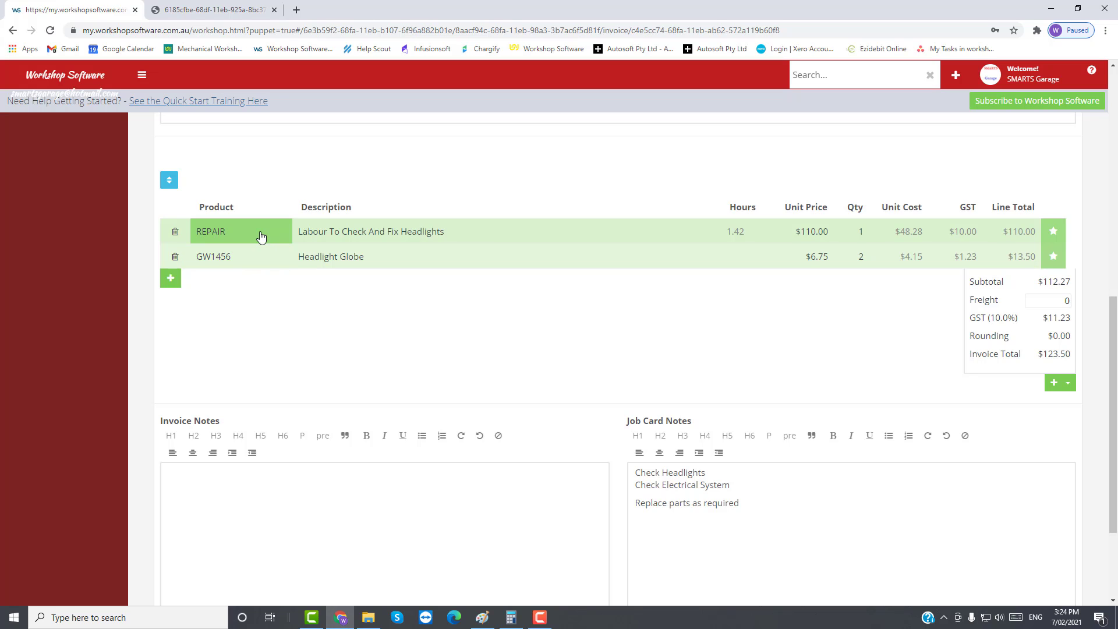
scroll(871, 392, "down", 2)
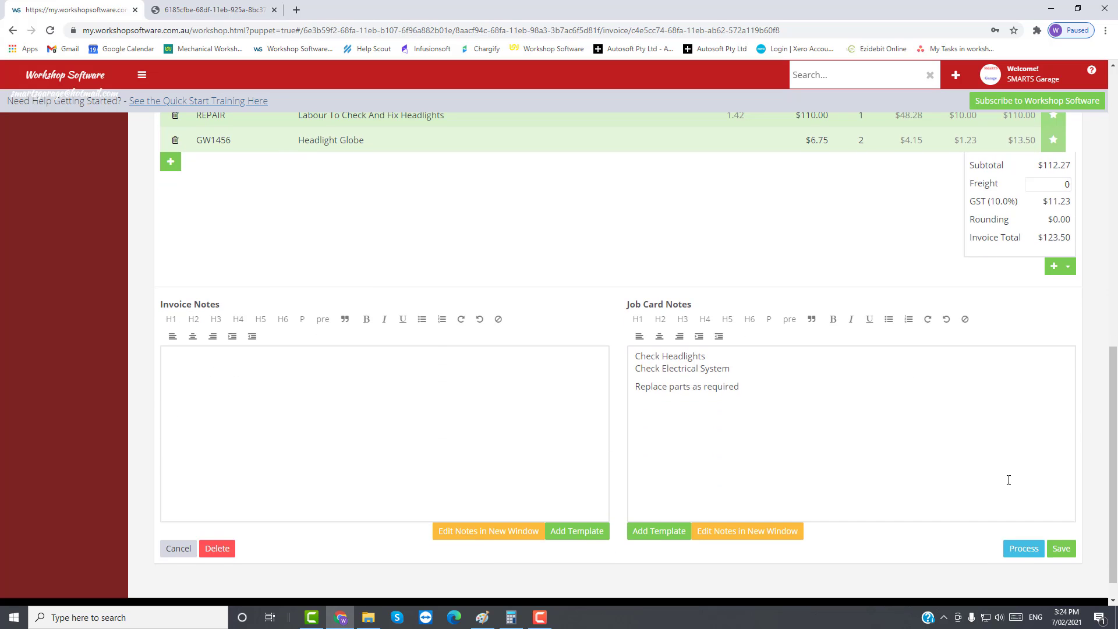
left_click(1058, 549)
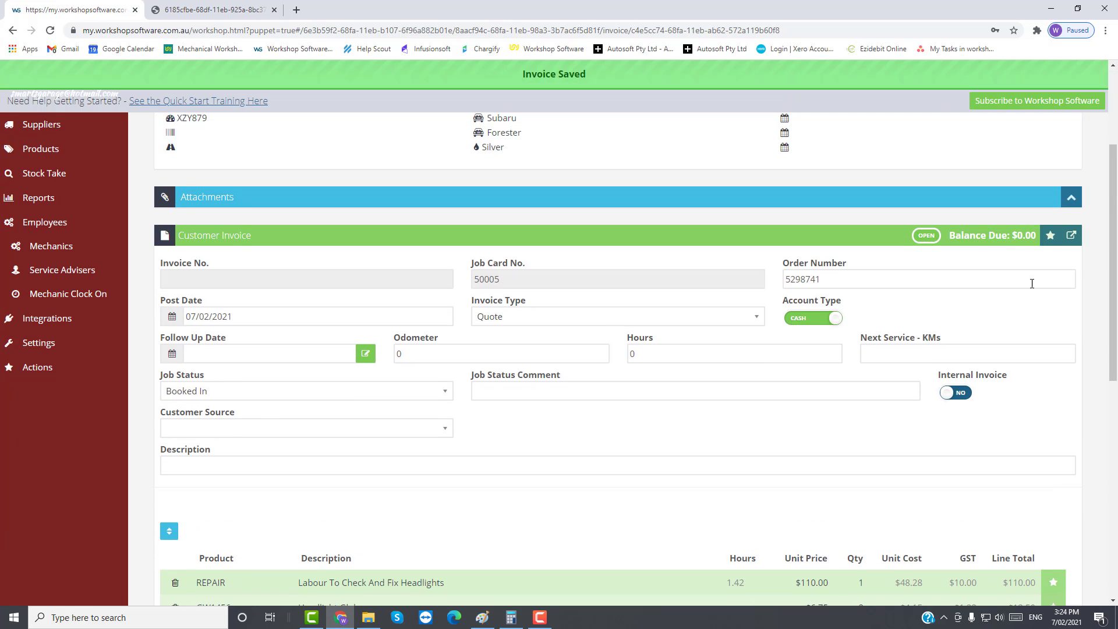
left_click(1071, 235)
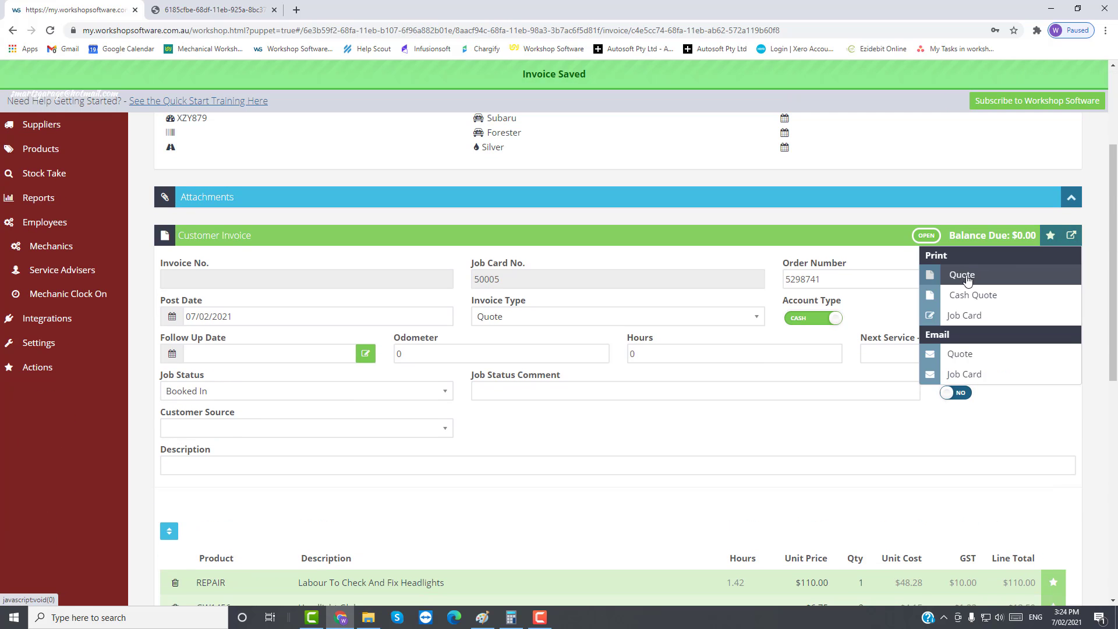
Step: Change the invoice type back to Invoice and save the job
left_click(491, 312)
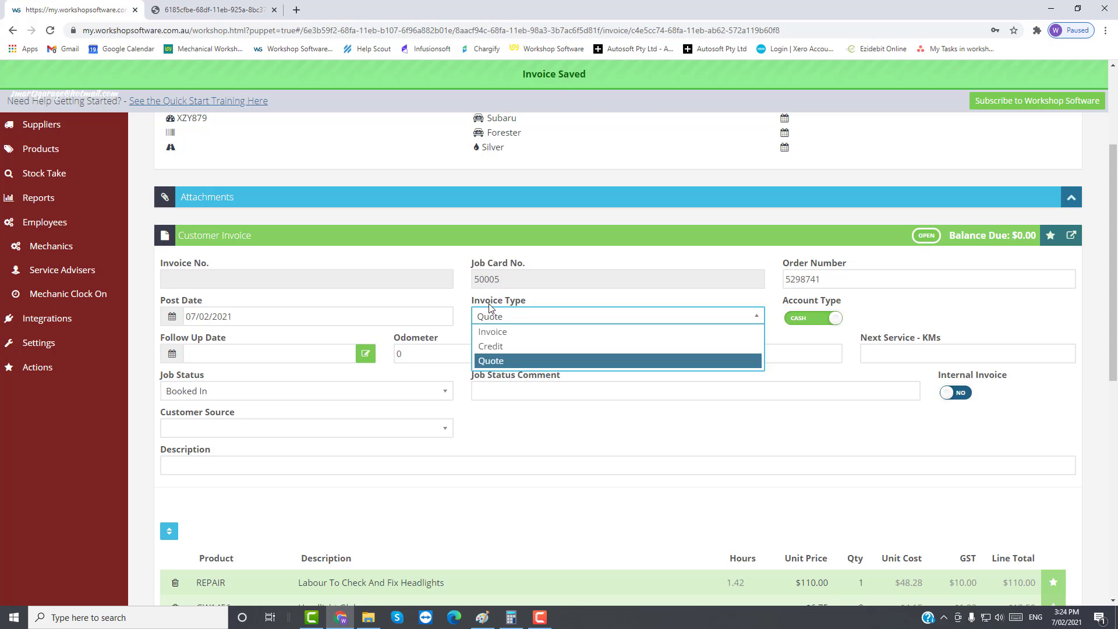
left_click(492, 331)
scroll(1100, 502, "down", 3)
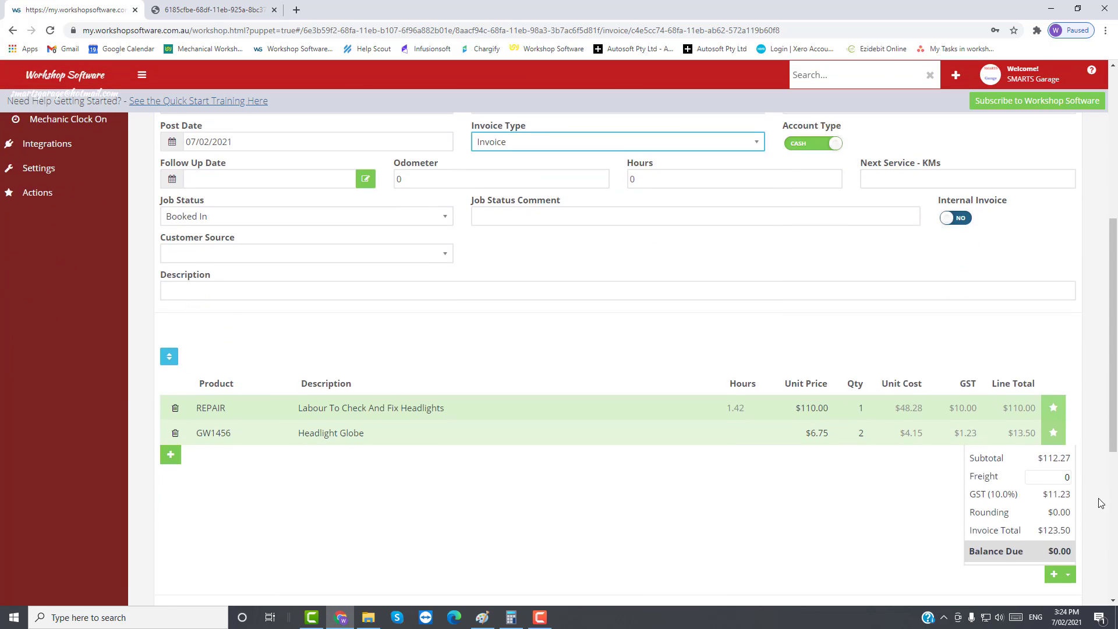
scroll(1094, 524, "down", 6)
left_click(1060, 522)
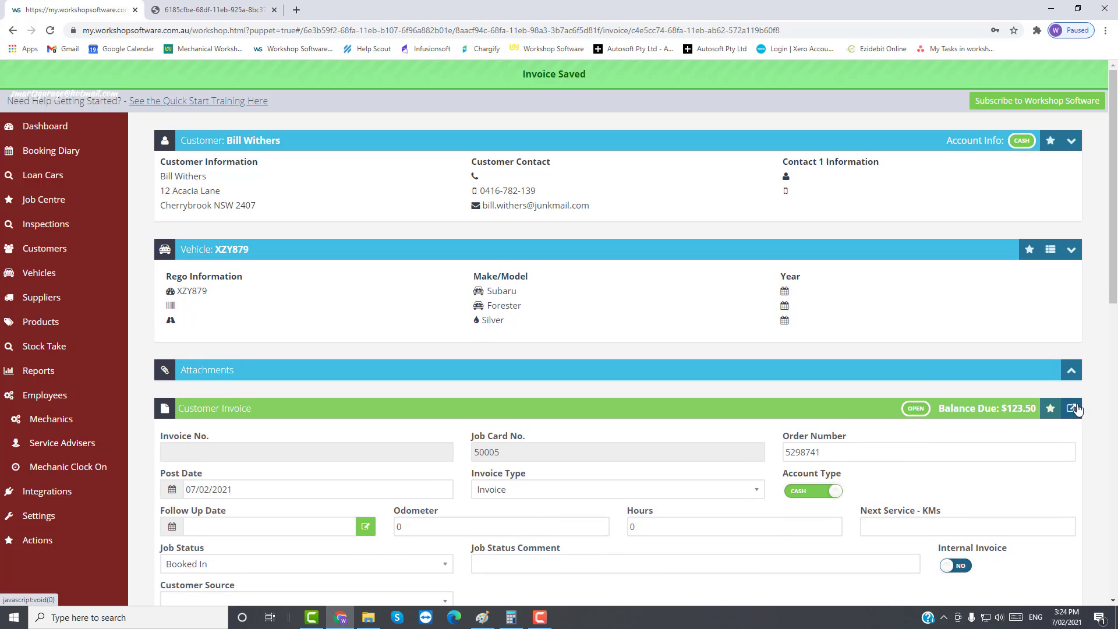
Step: Print the tax invoice, check the labour, Headlight Globe and $123.50 balance lines, then close it
left_click(1070, 408)
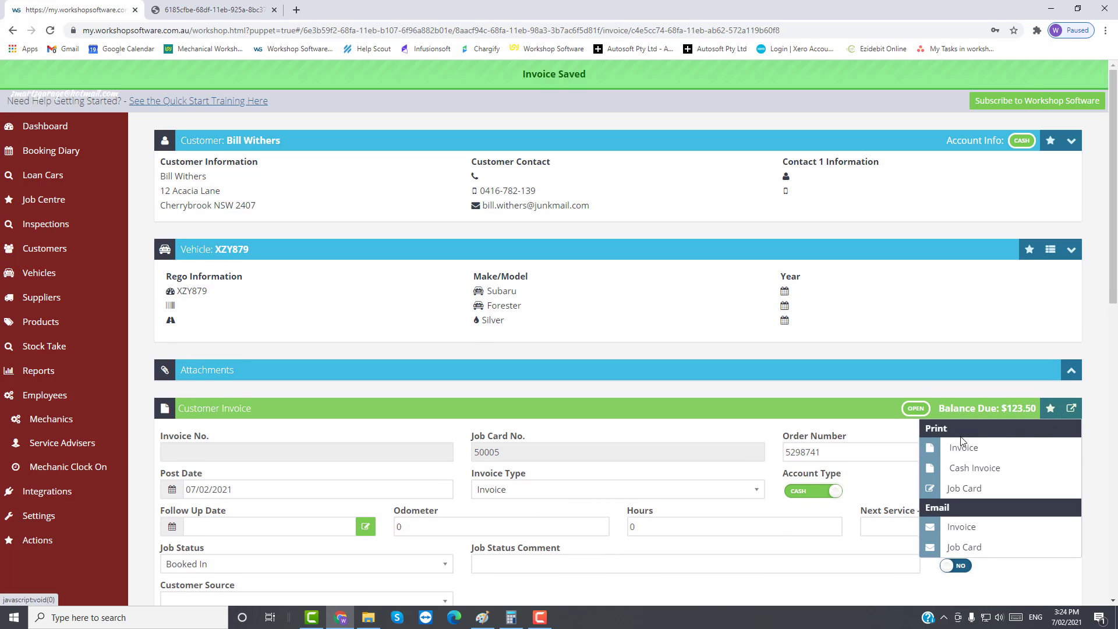
left_click(963, 447)
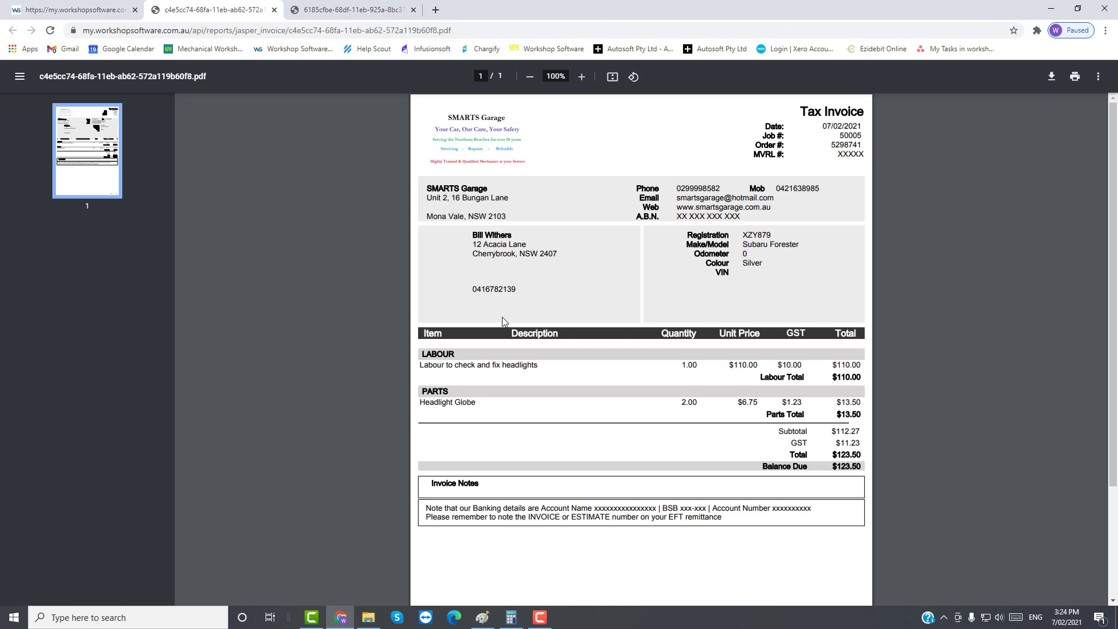
left_click_drag(425, 354, 497, 373)
left_click_drag(421, 400, 477, 403)
left_click_drag(832, 467, 864, 471)
left_click(274, 10)
scroll(373, 342, "down", 6)
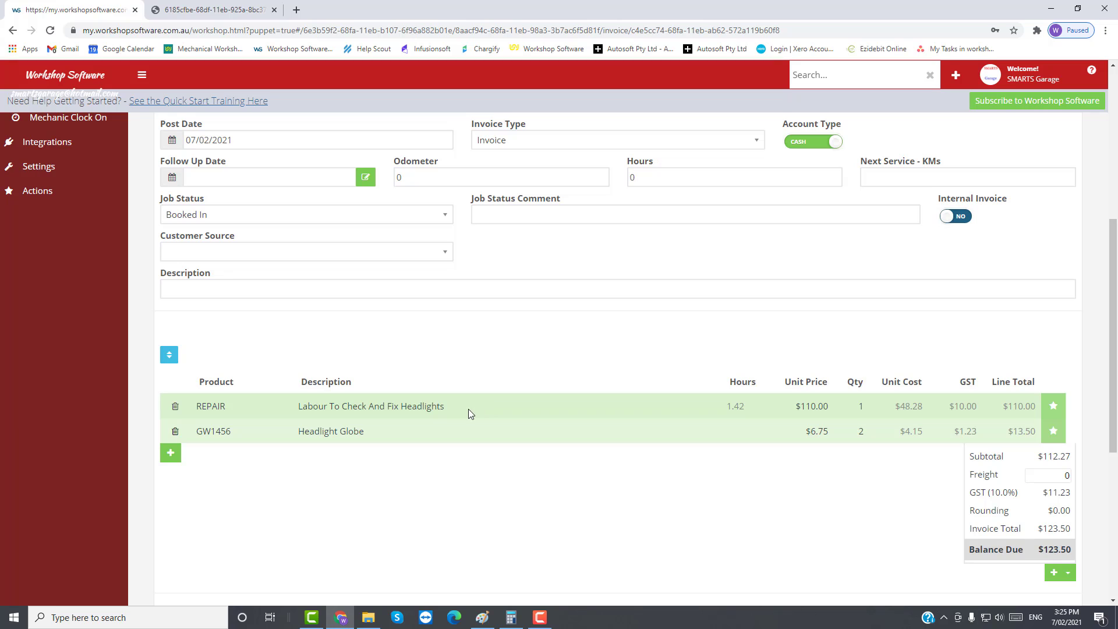
scroll(382, 536, "down", 4)
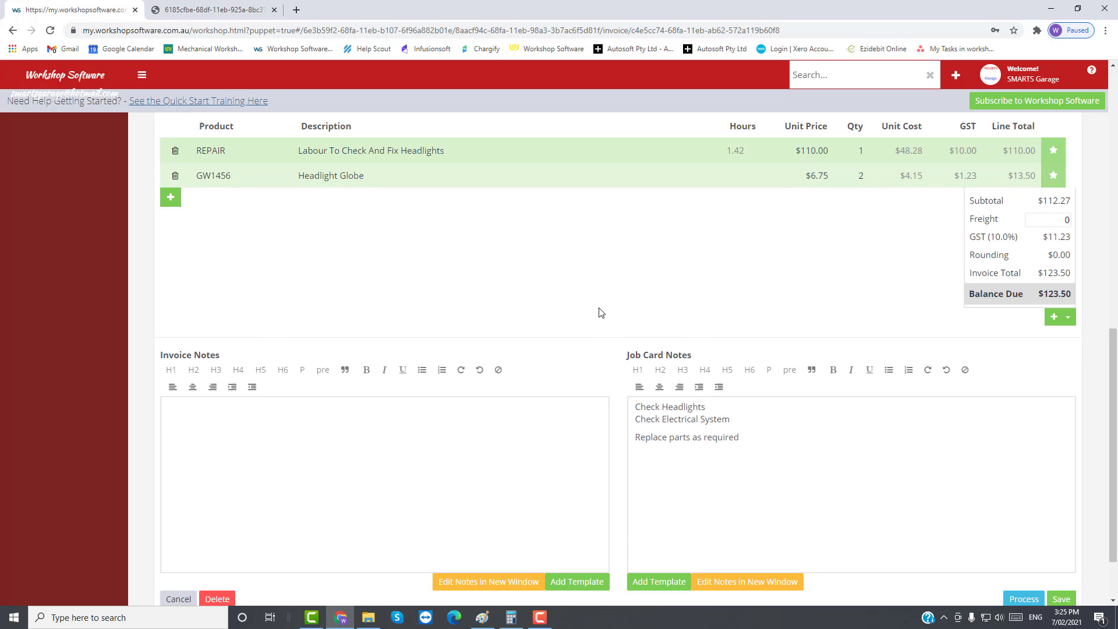
scroll(603, 302, "down", 1)
scroll(601, 294, "up", 1)
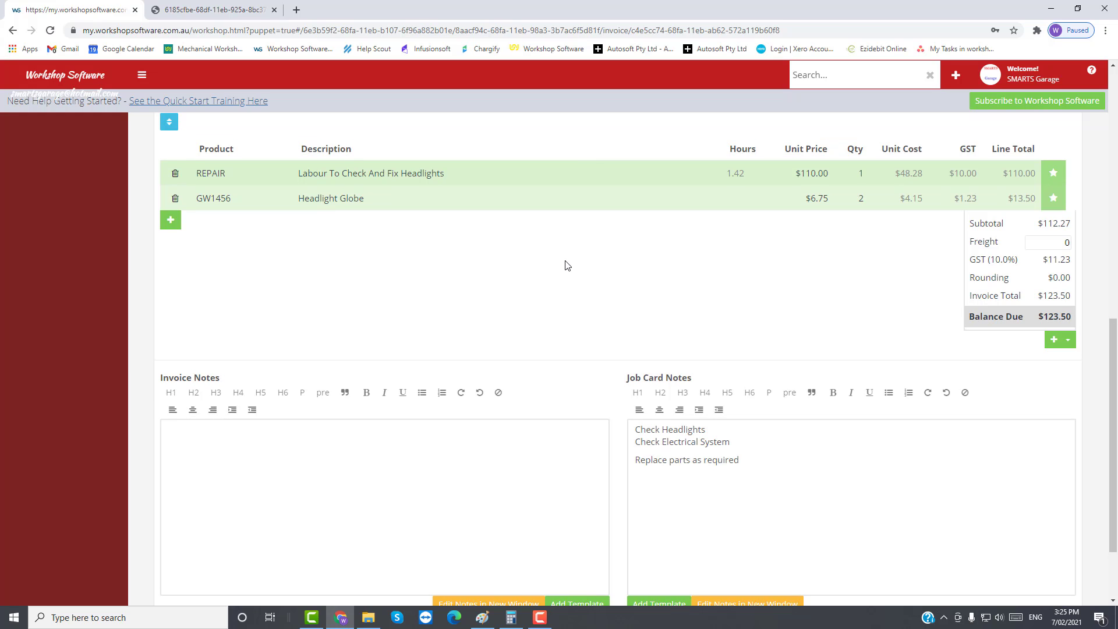
left_click(1092, 72)
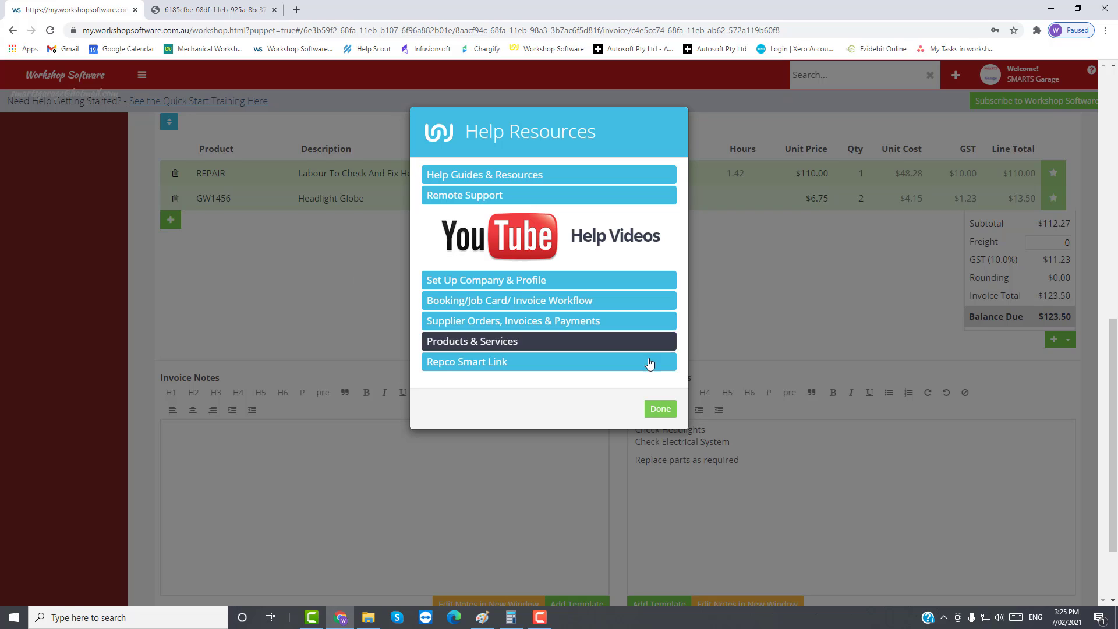
left_click(660, 409)
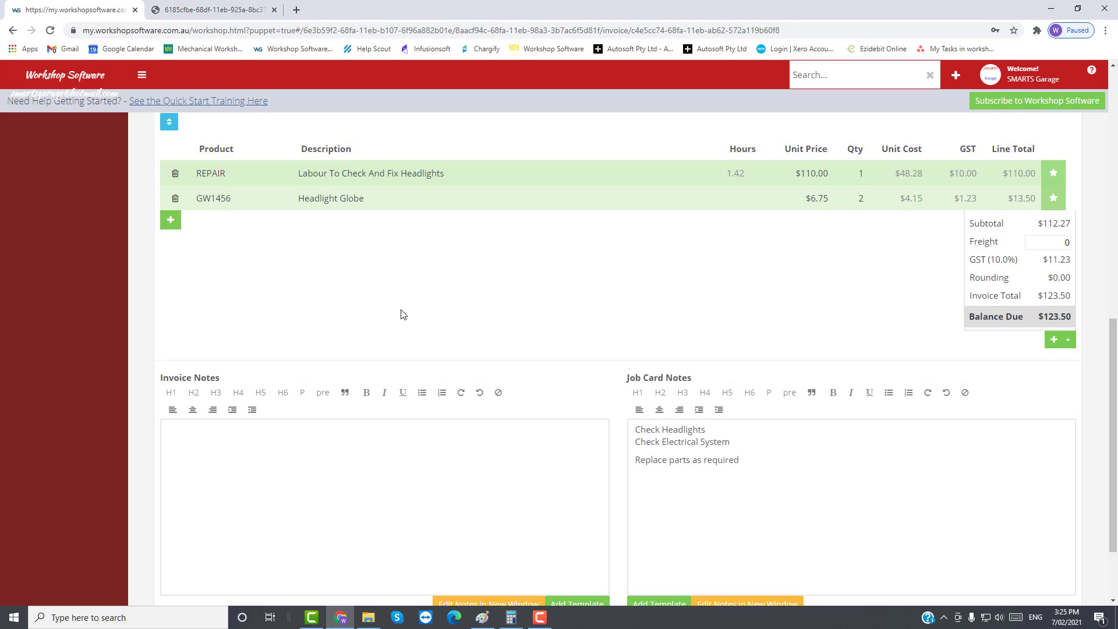